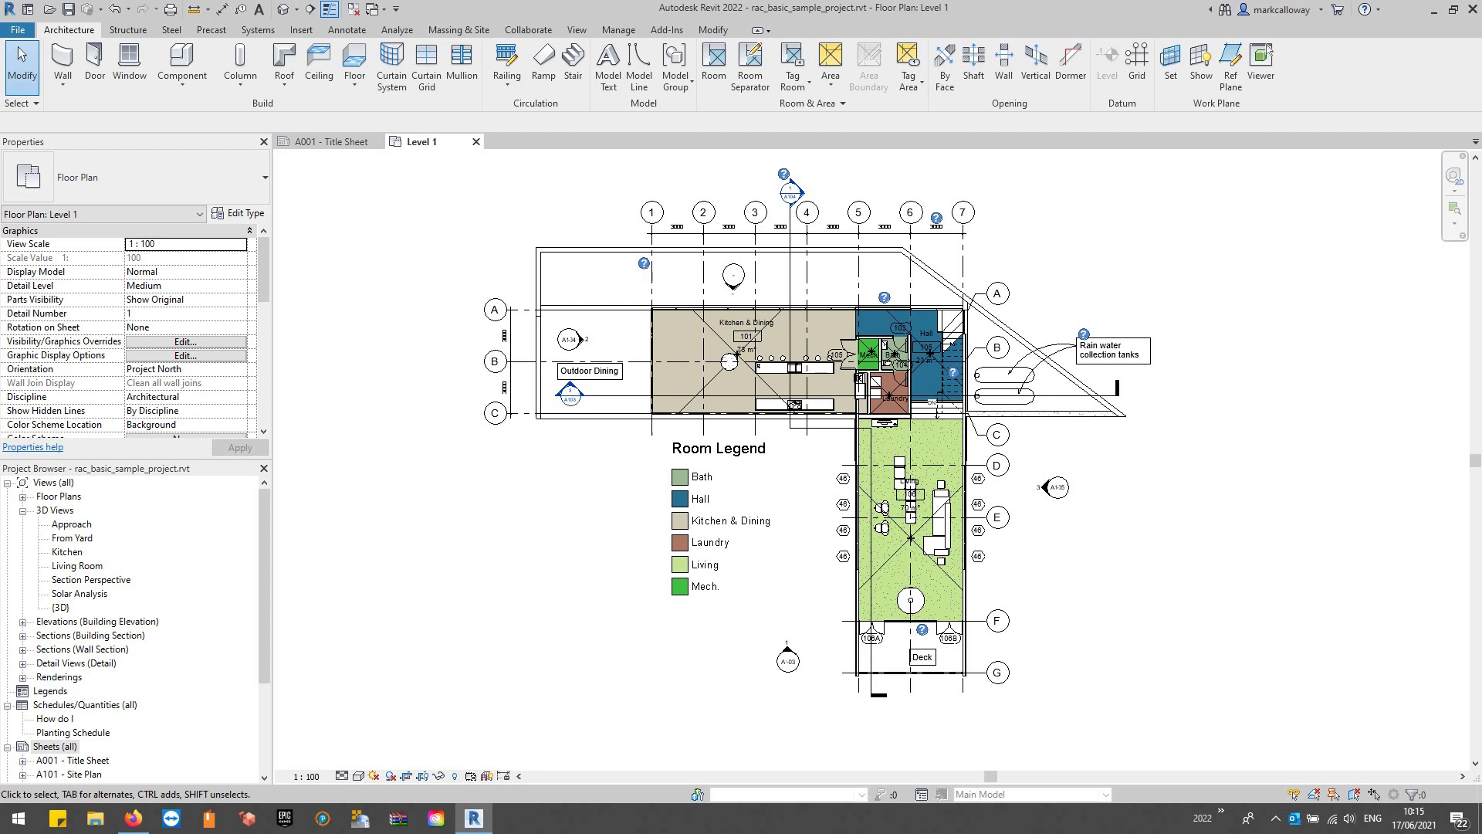
Step: Create a new design option set with Option 1 and rename the set to Kitchen
click(621, 29)
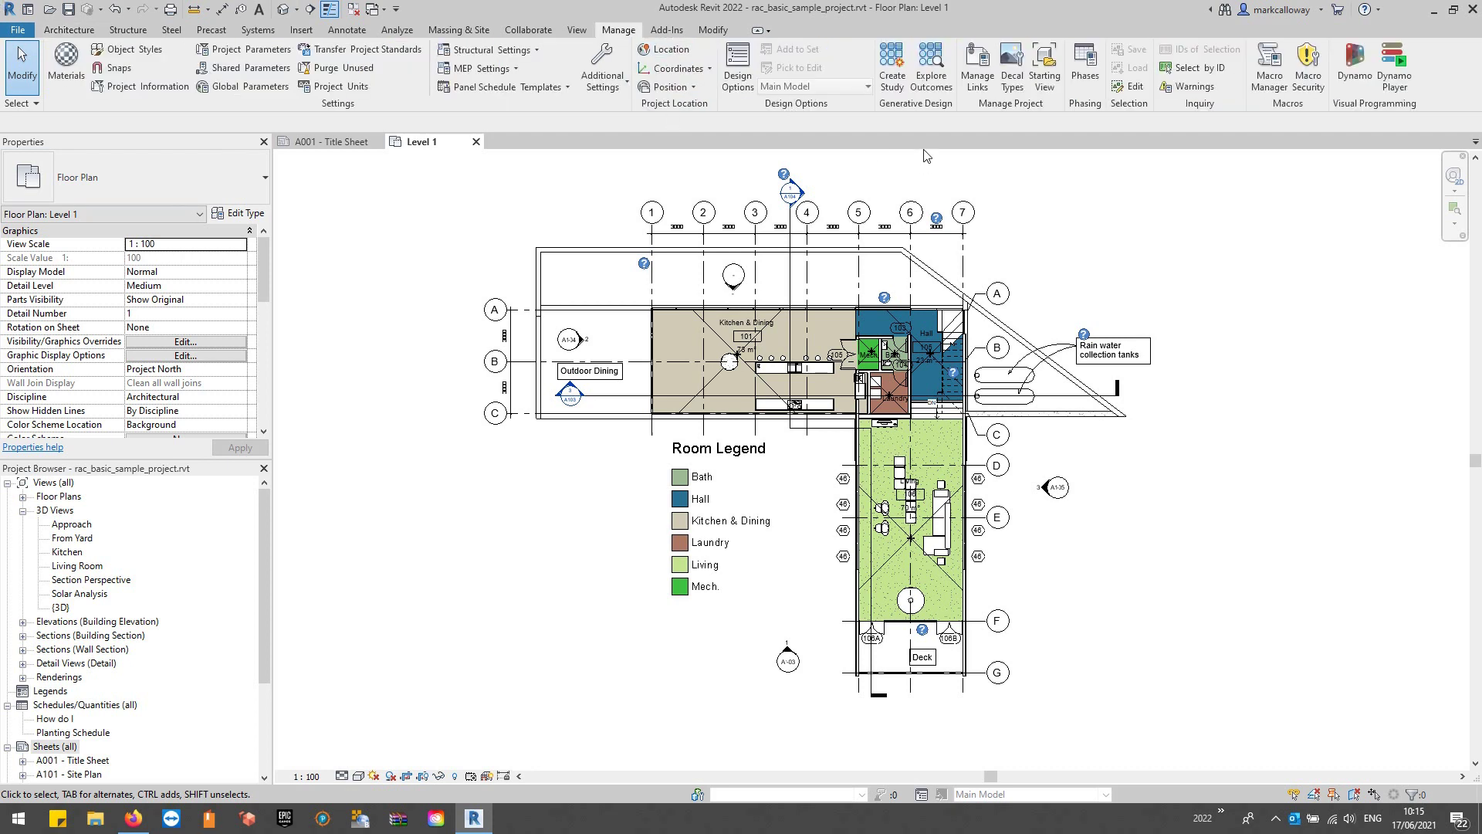
click(748, 97)
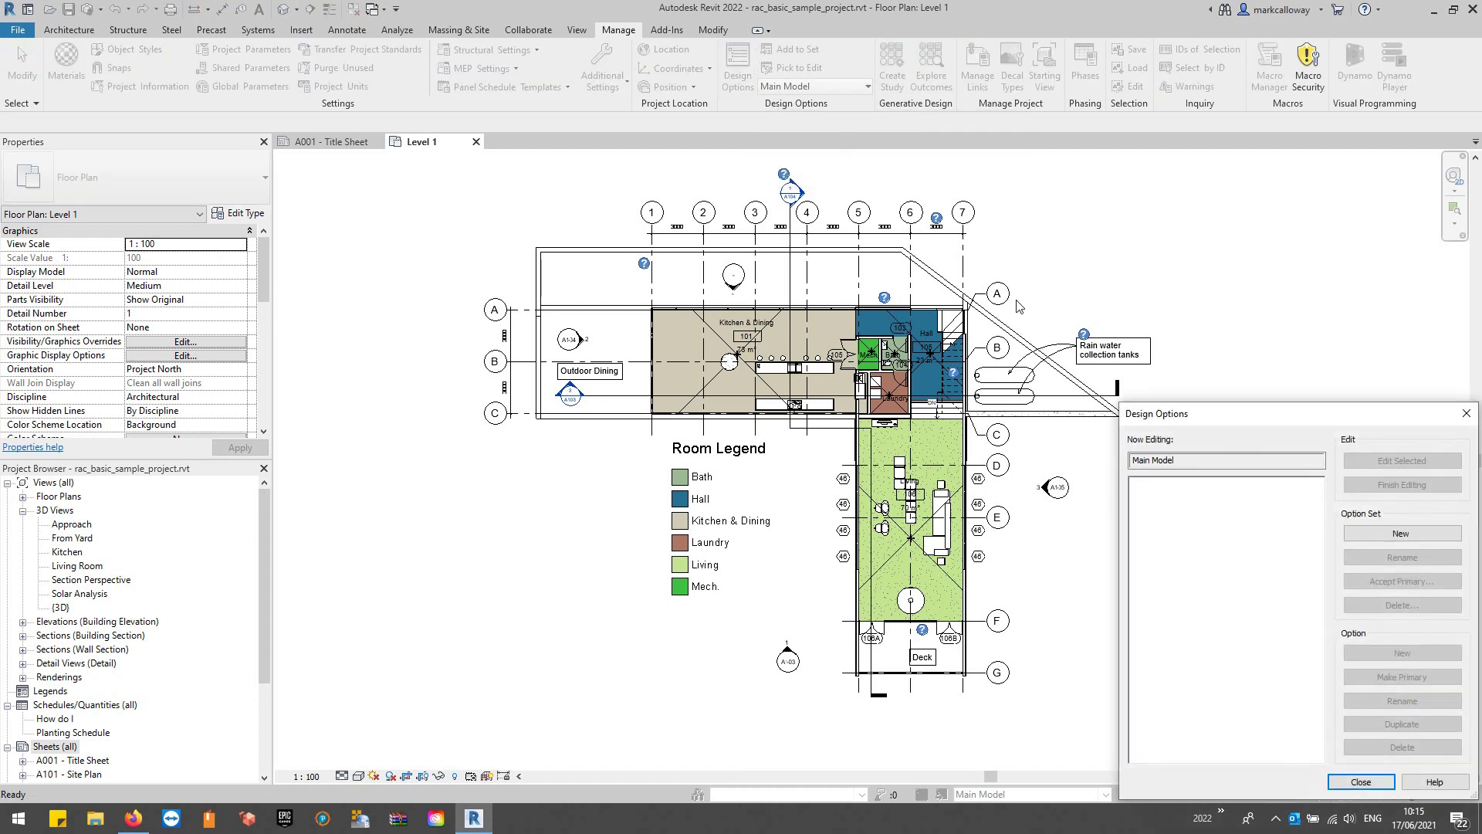
drag(1216, 418, 743, 230)
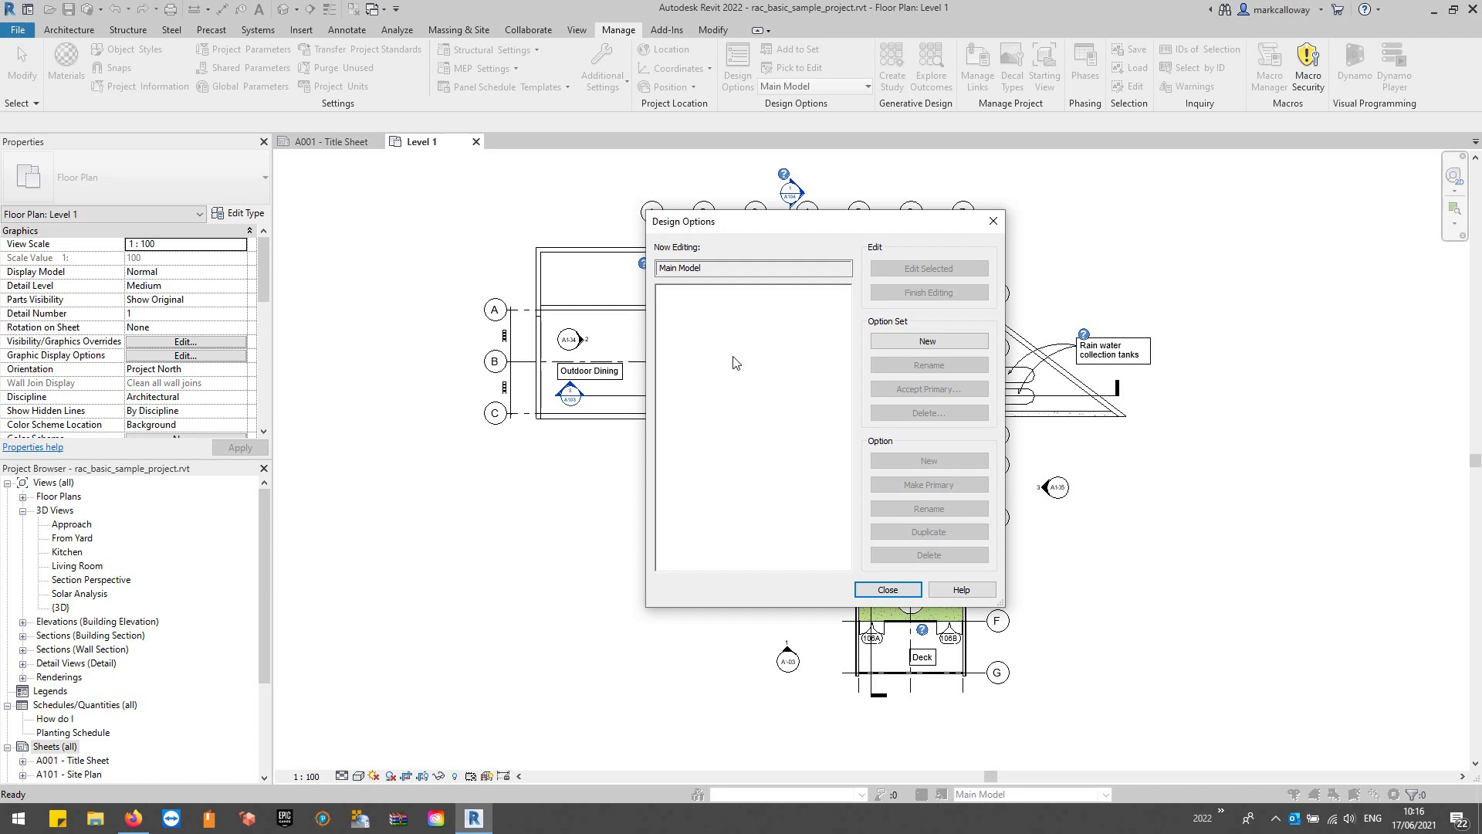
click(943, 345)
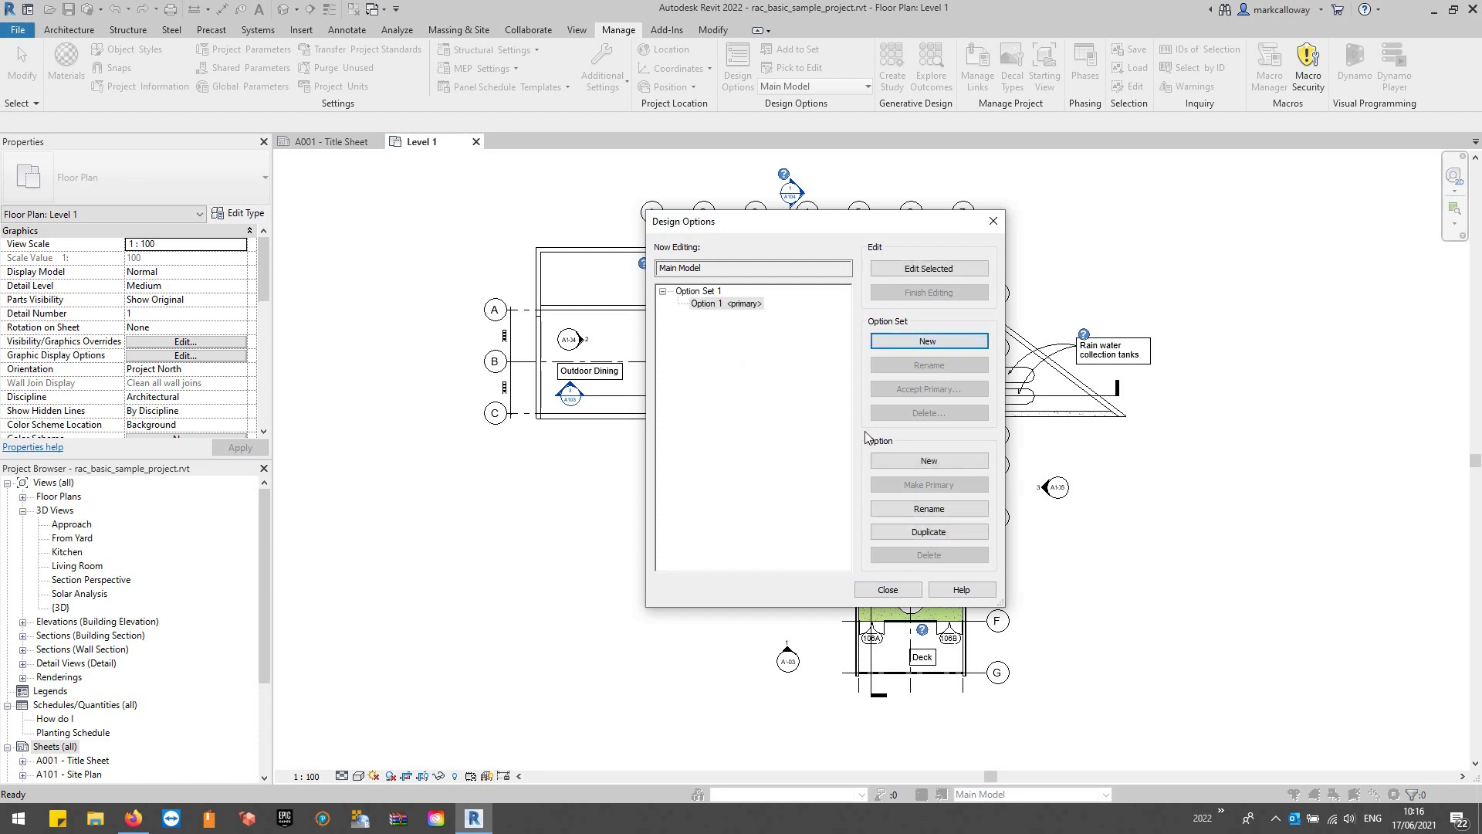
click(730, 305)
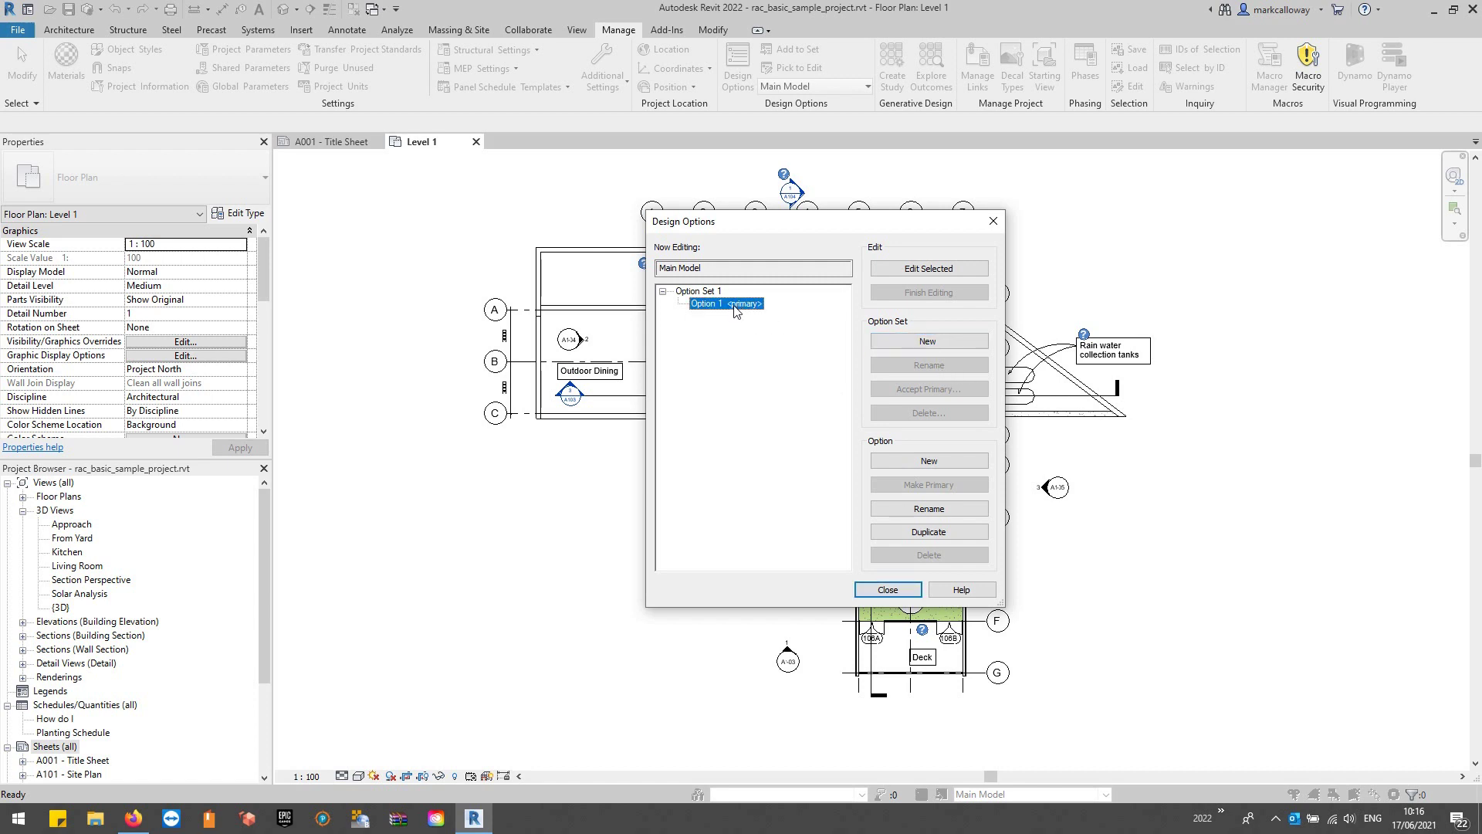
click(708, 292)
click(929, 366)
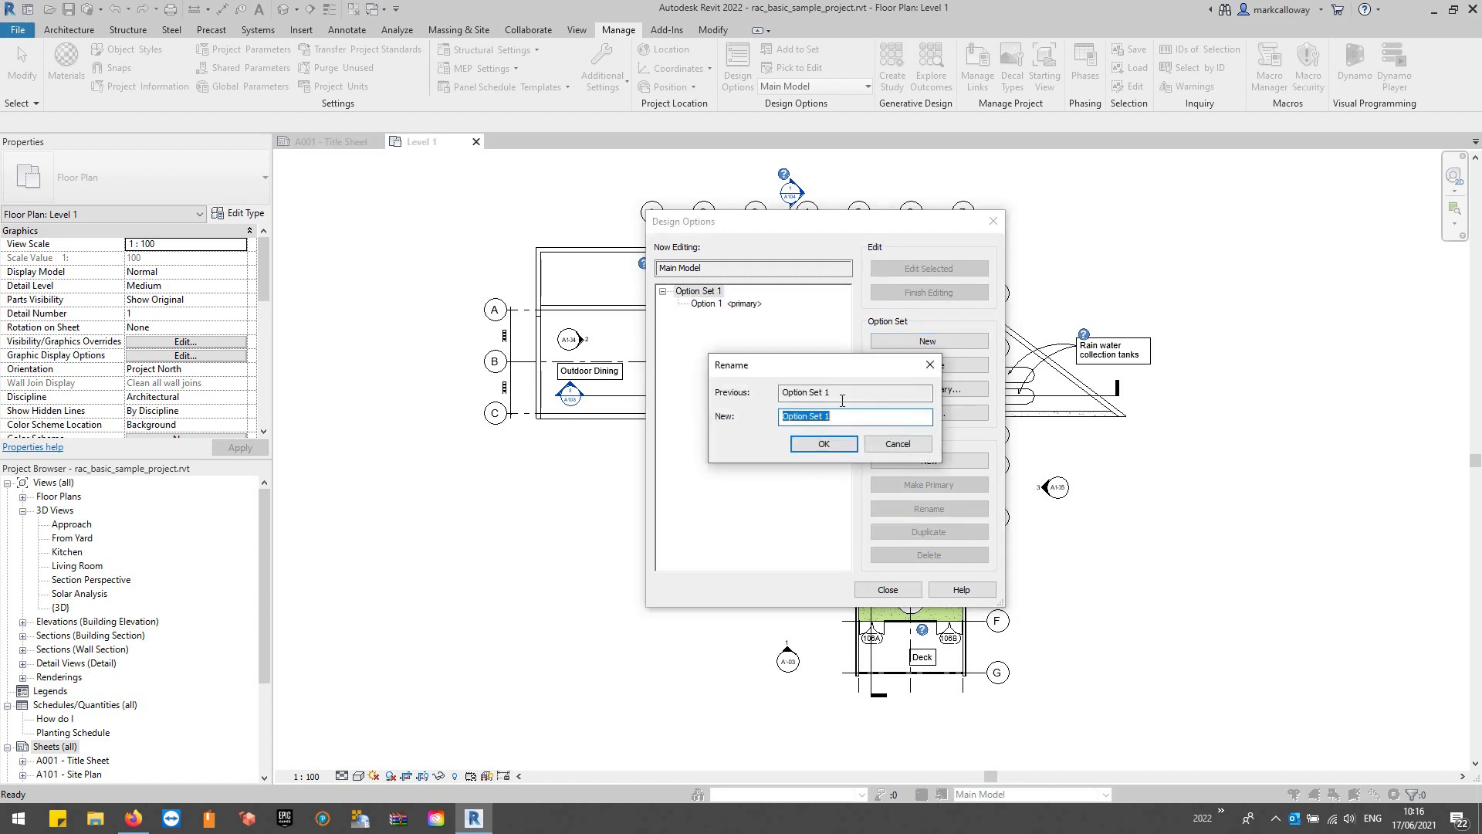
text(Kitchen)
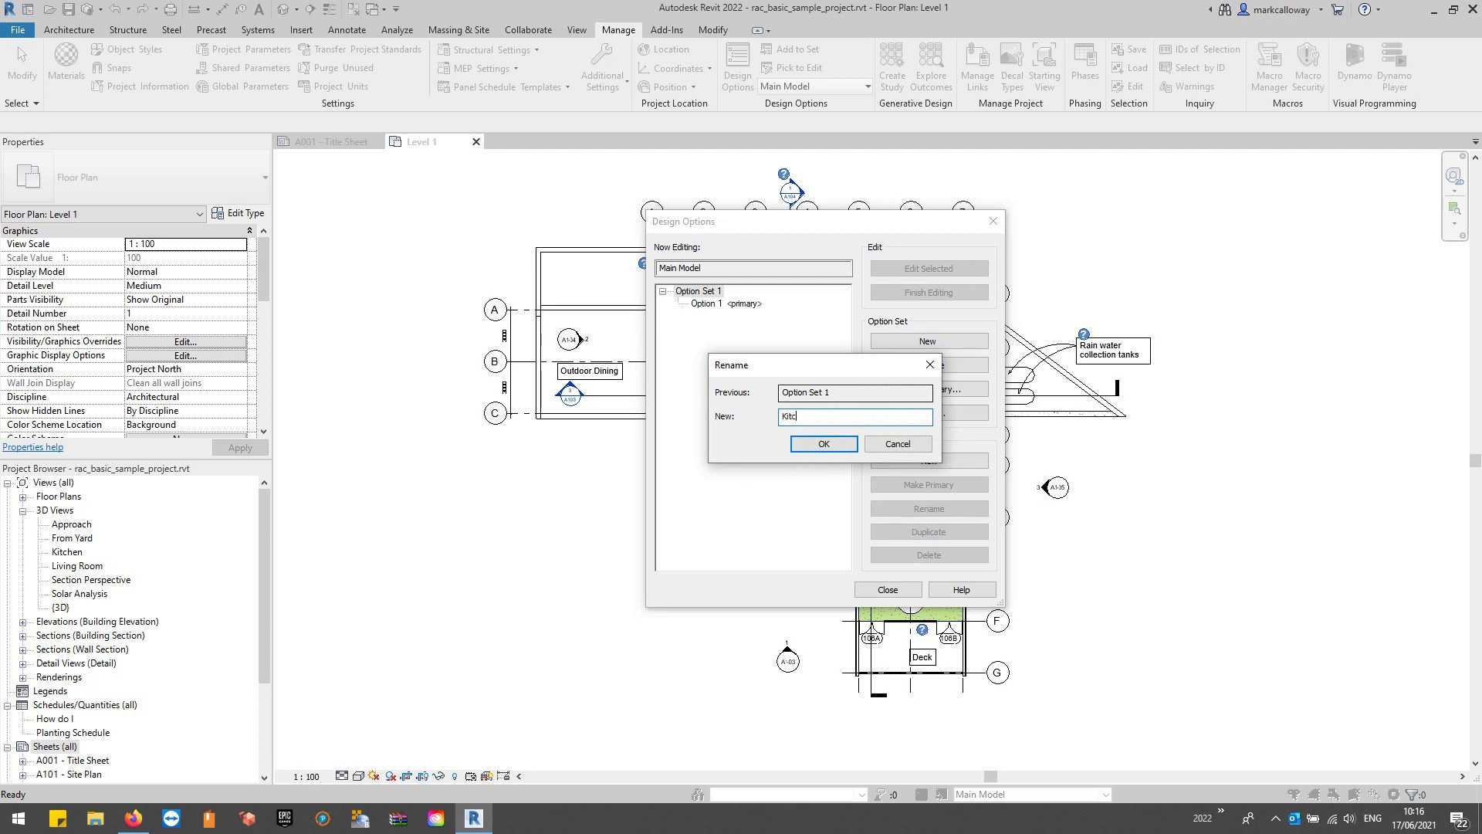
click(820, 445)
Step: Add Option 2 to the Kitchen set and close the Design Options manager
click(735, 304)
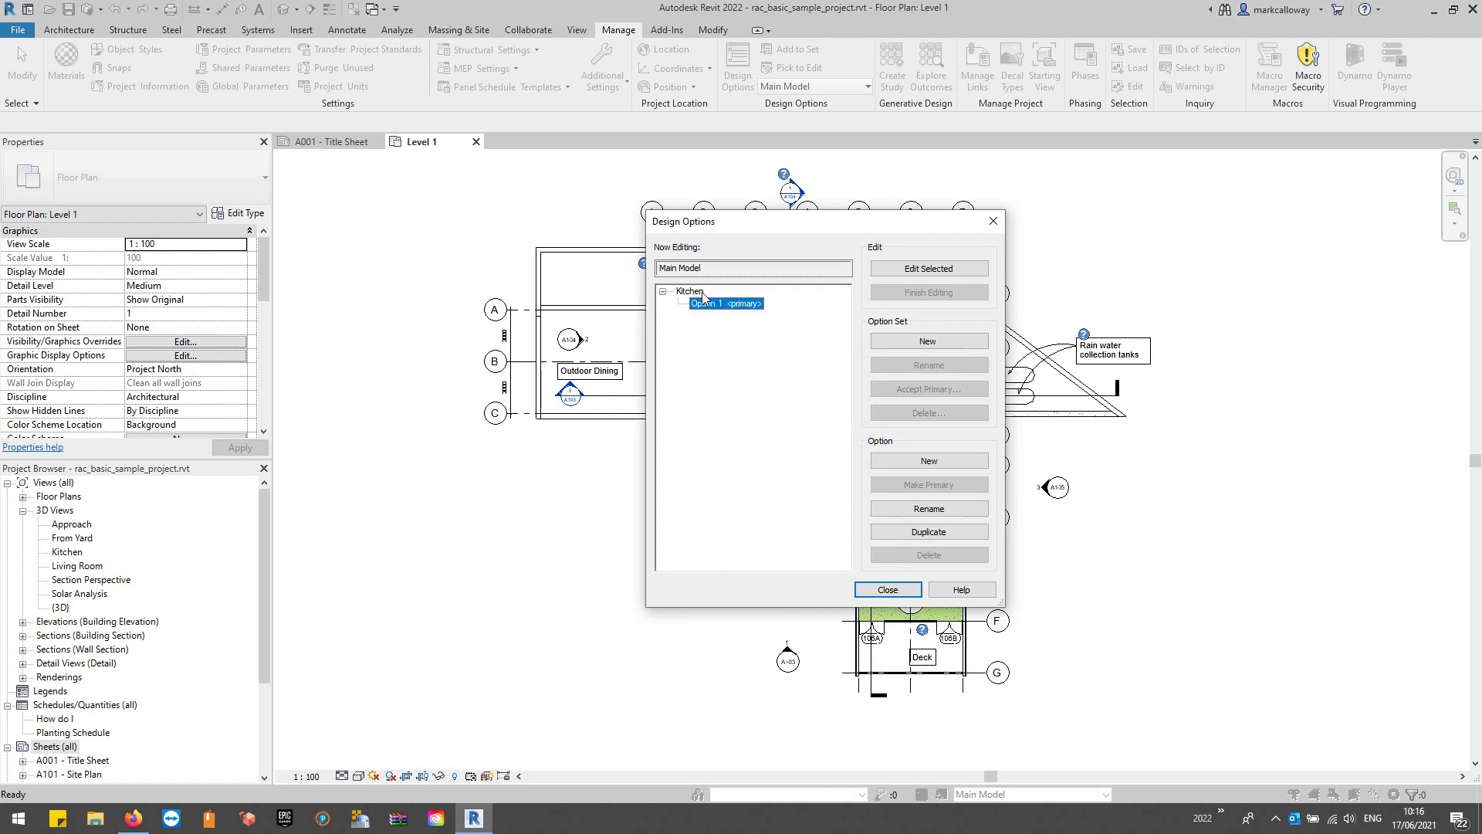
click(936, 461)
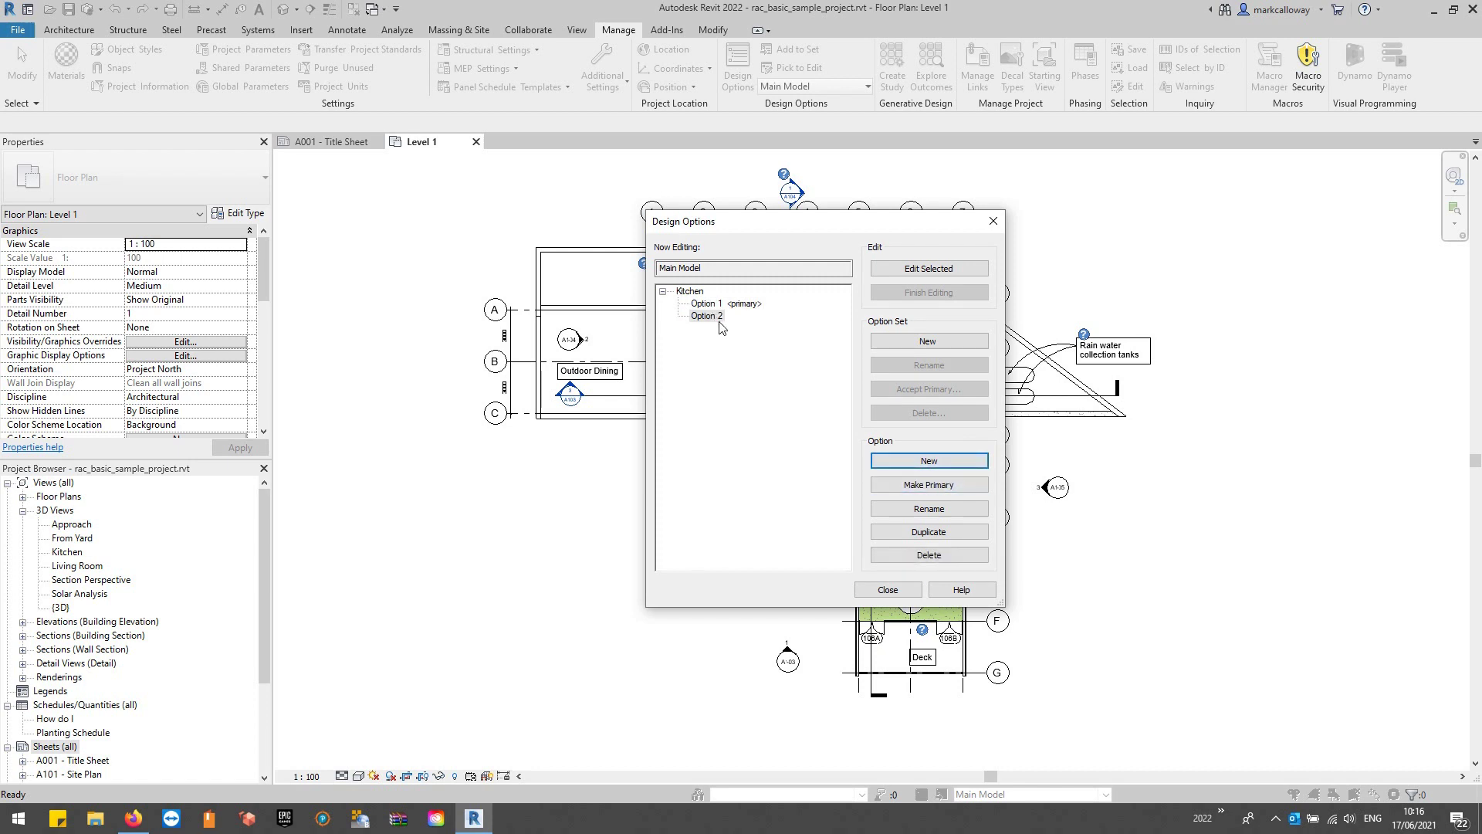
click(712, 305)
click(711, 317)
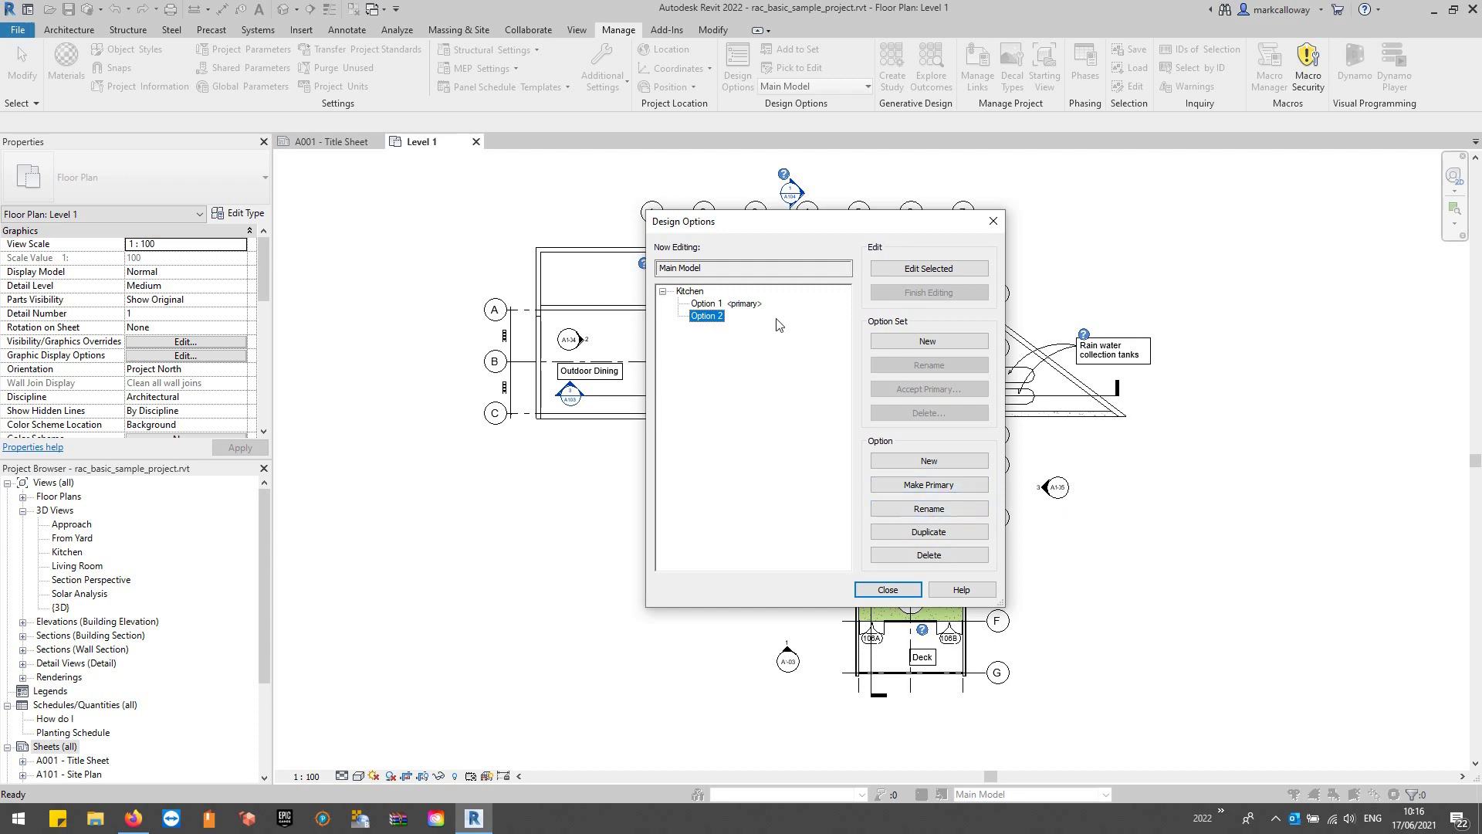
click(748, 305)
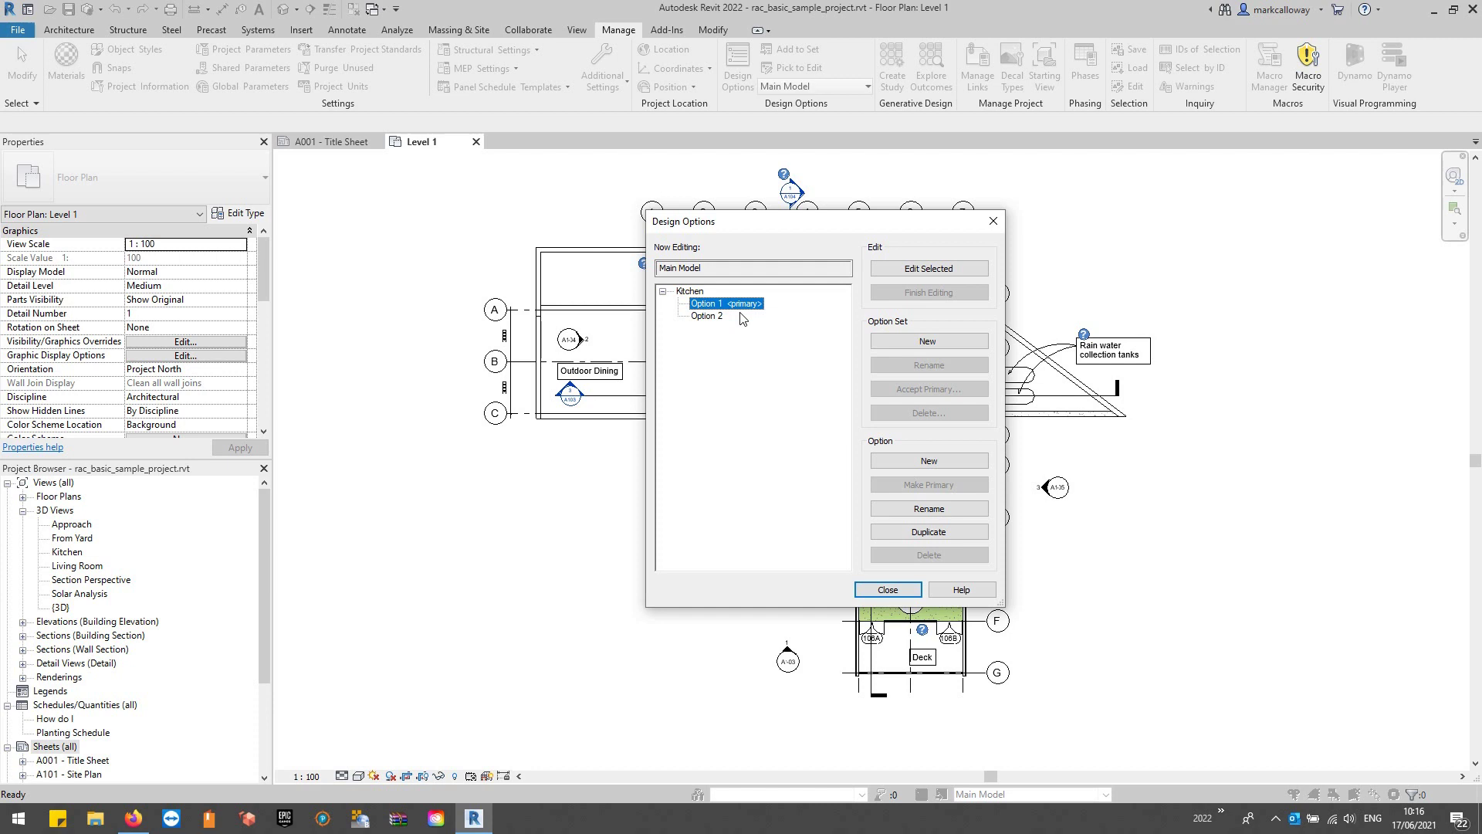
click(885, 591)
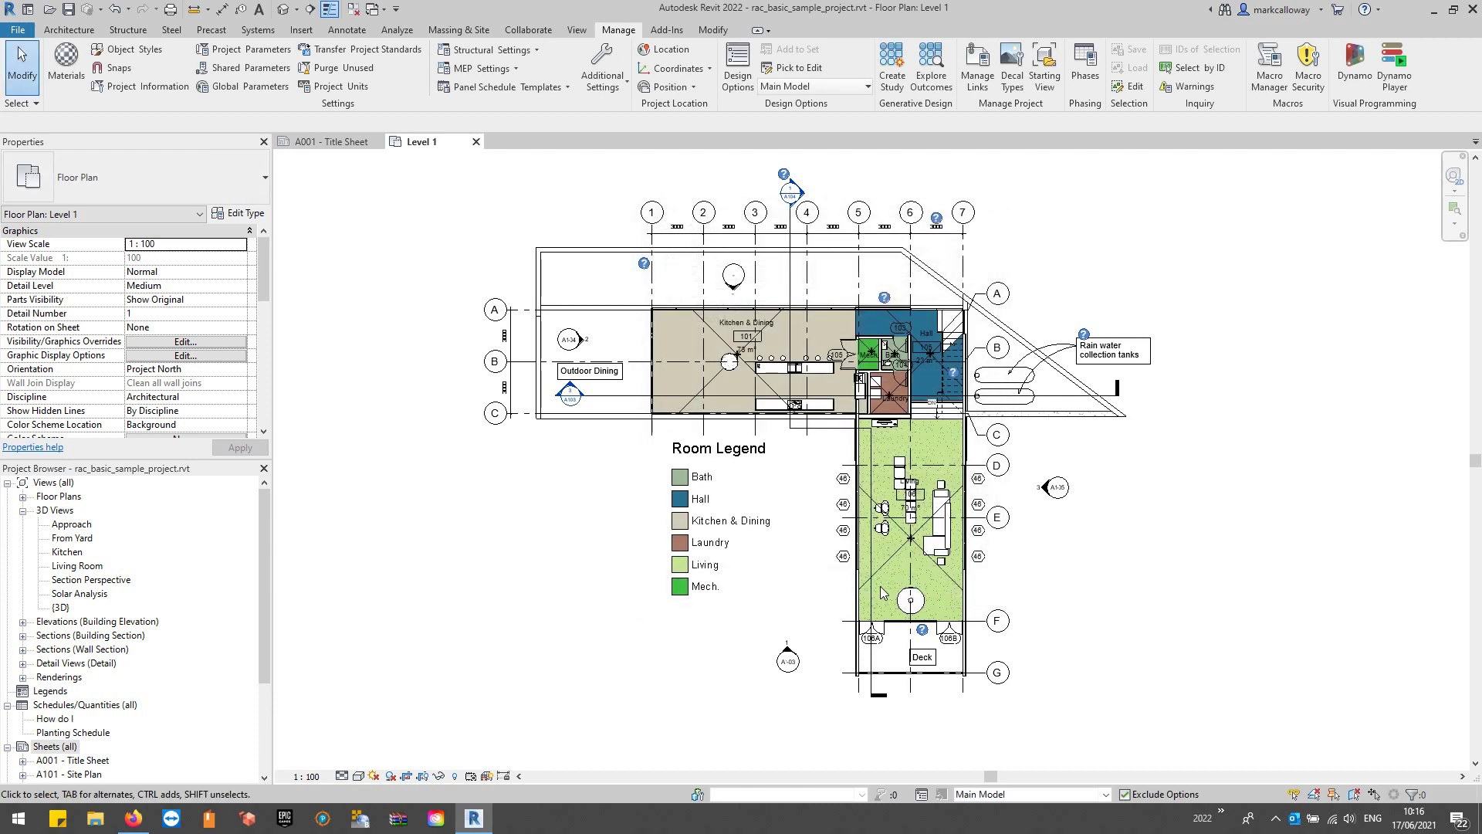
Step: Pick Kitchen Option 1 <primary> from the Active Design Option dropdown
scroll(767, 259, up, 2)
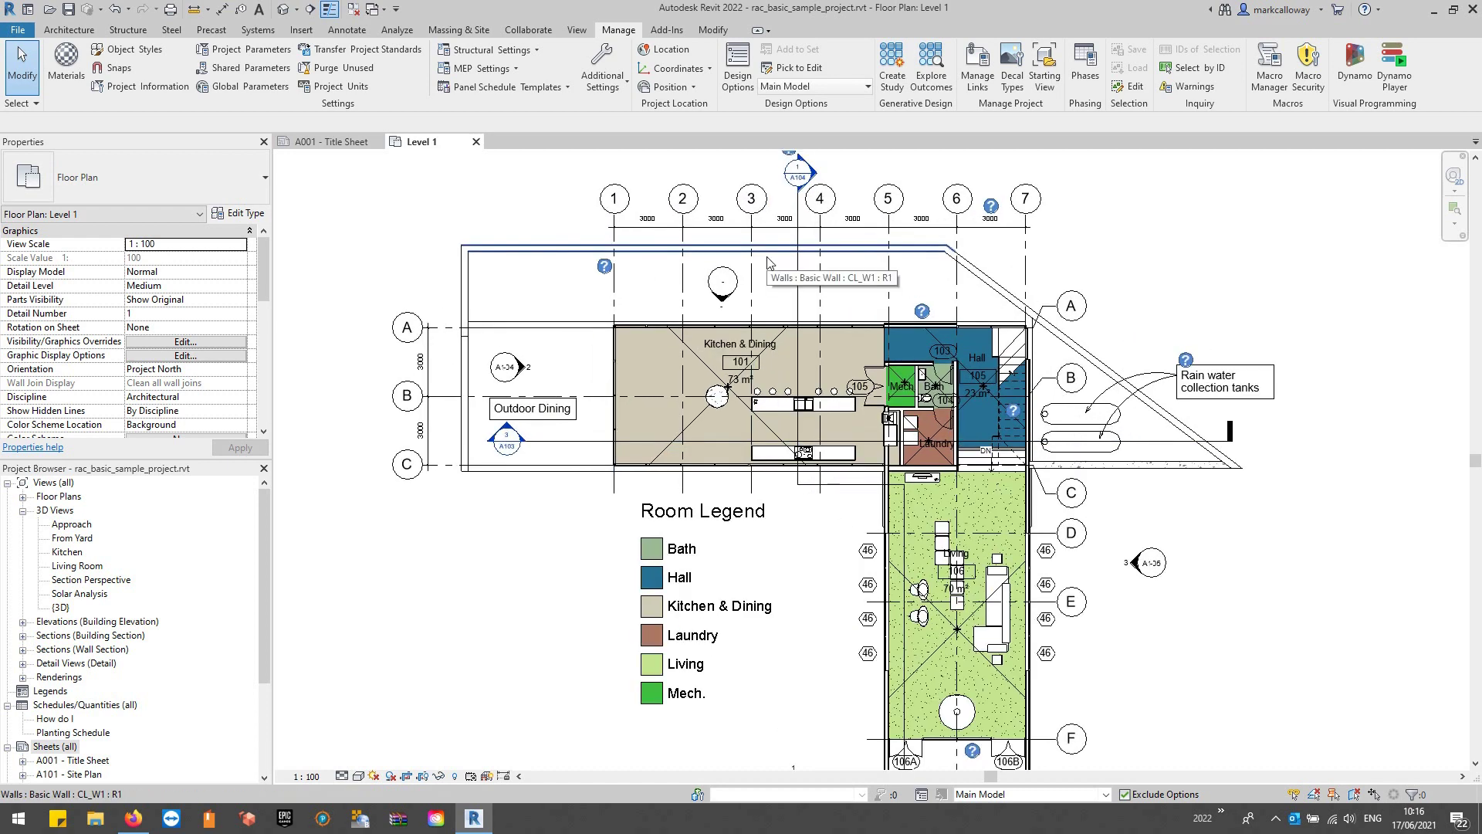
click(832, 90)
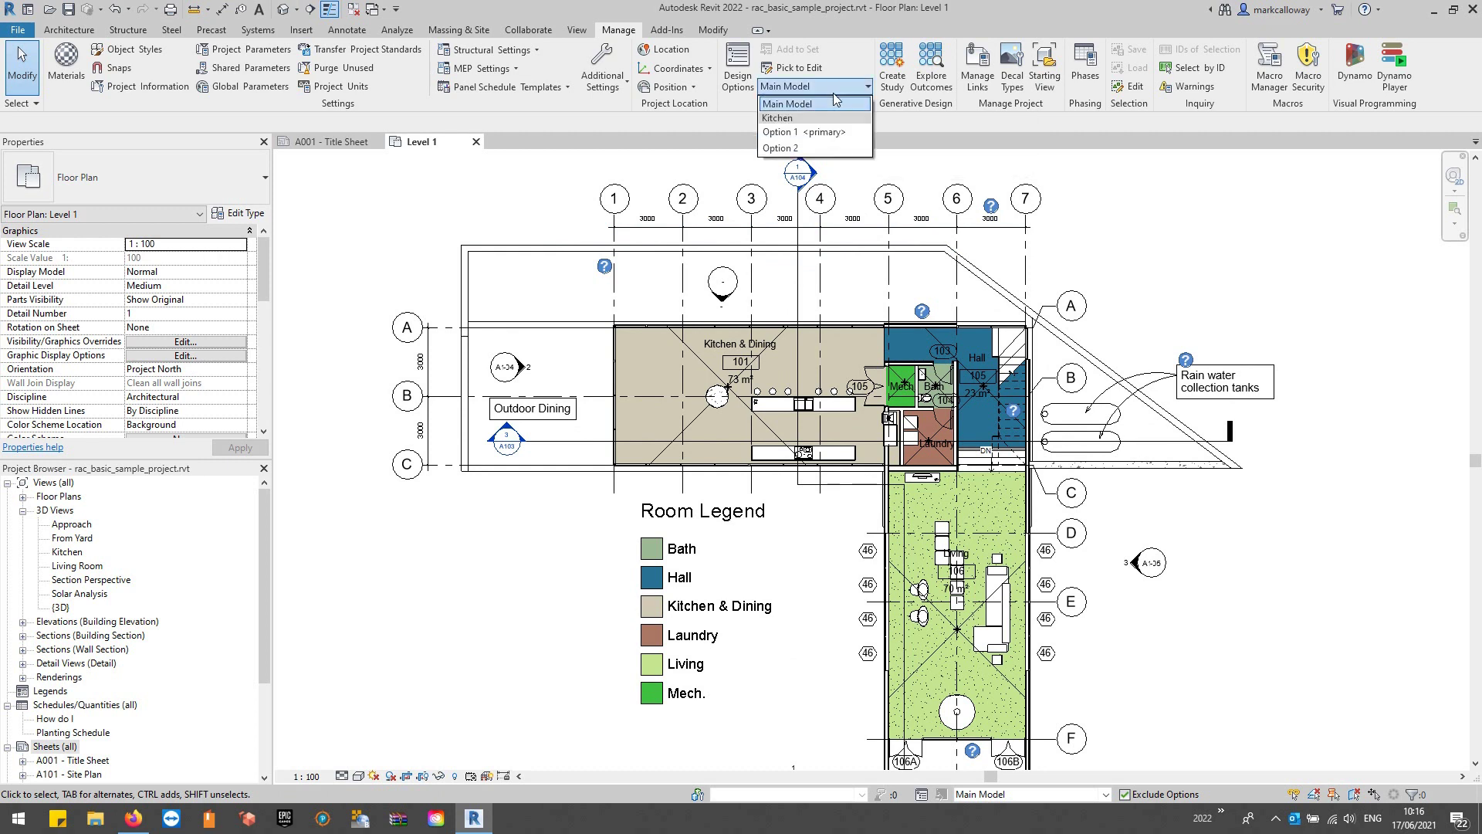
click(810, 133)
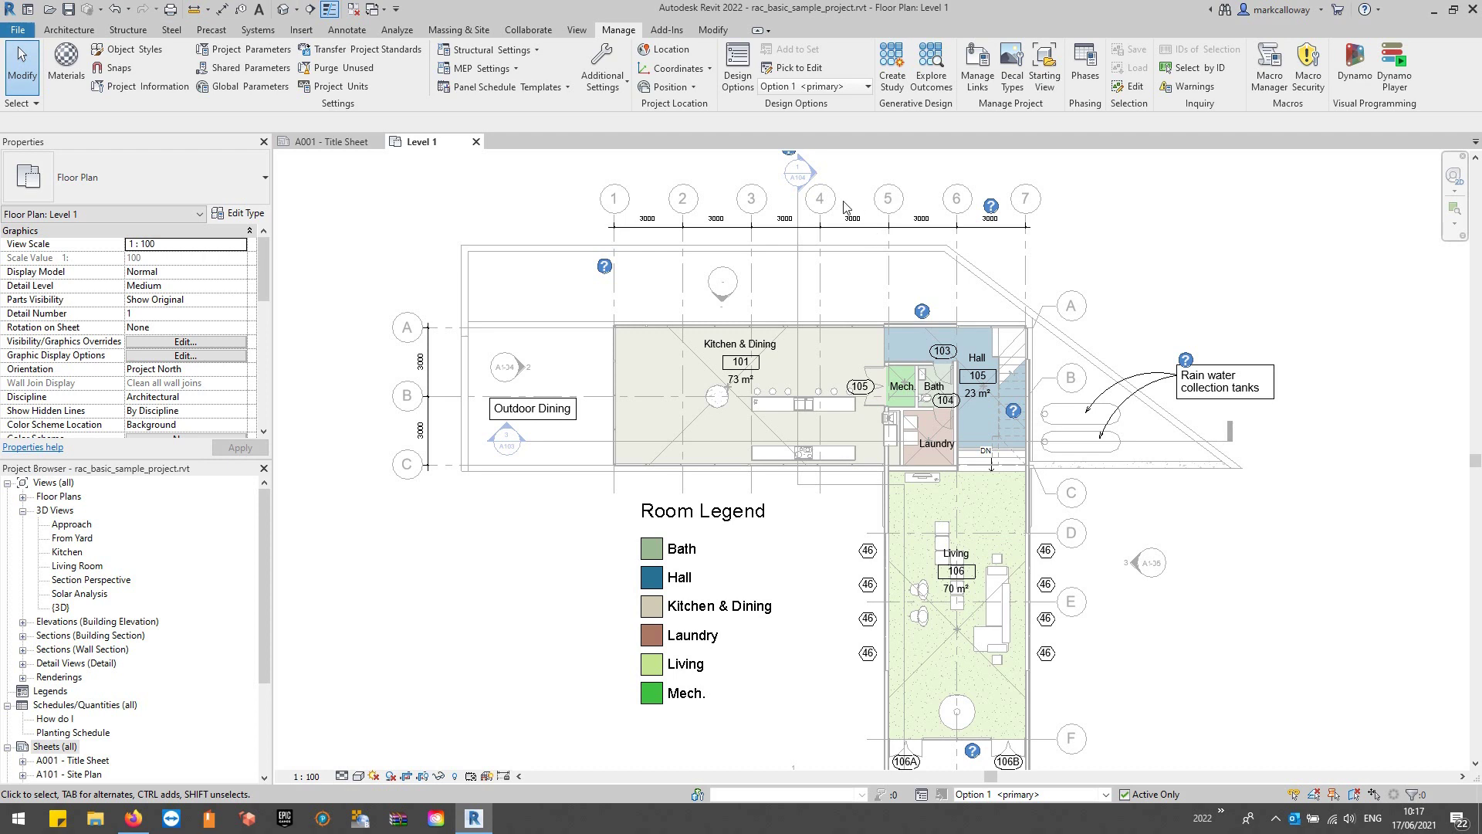
Step: Place two Table-Dining 01 (M) 1800 x 900 mm tables in Kitchen & Dining, lower-left and top
click(69, 29)
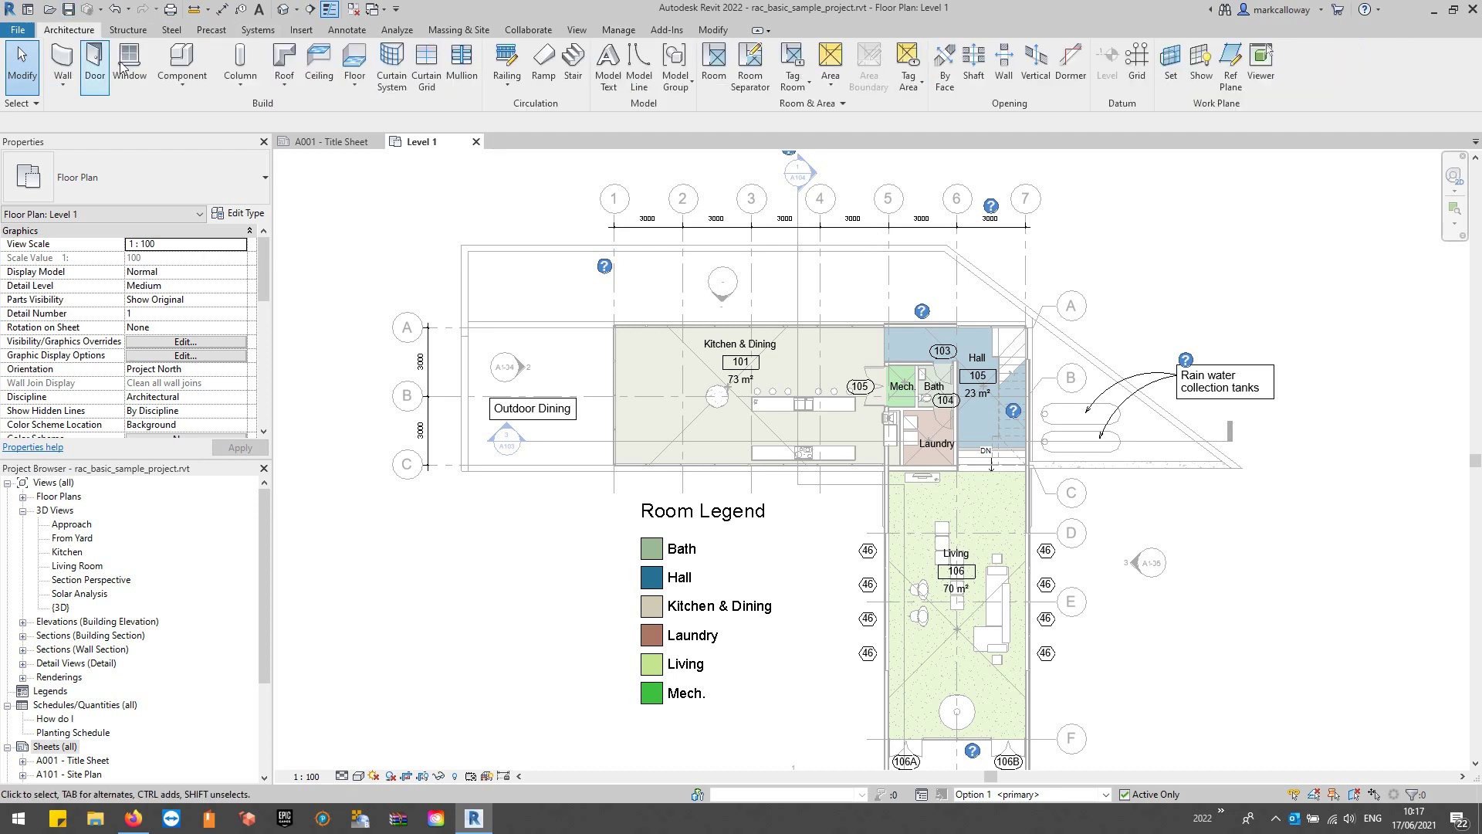
click(166, 61)
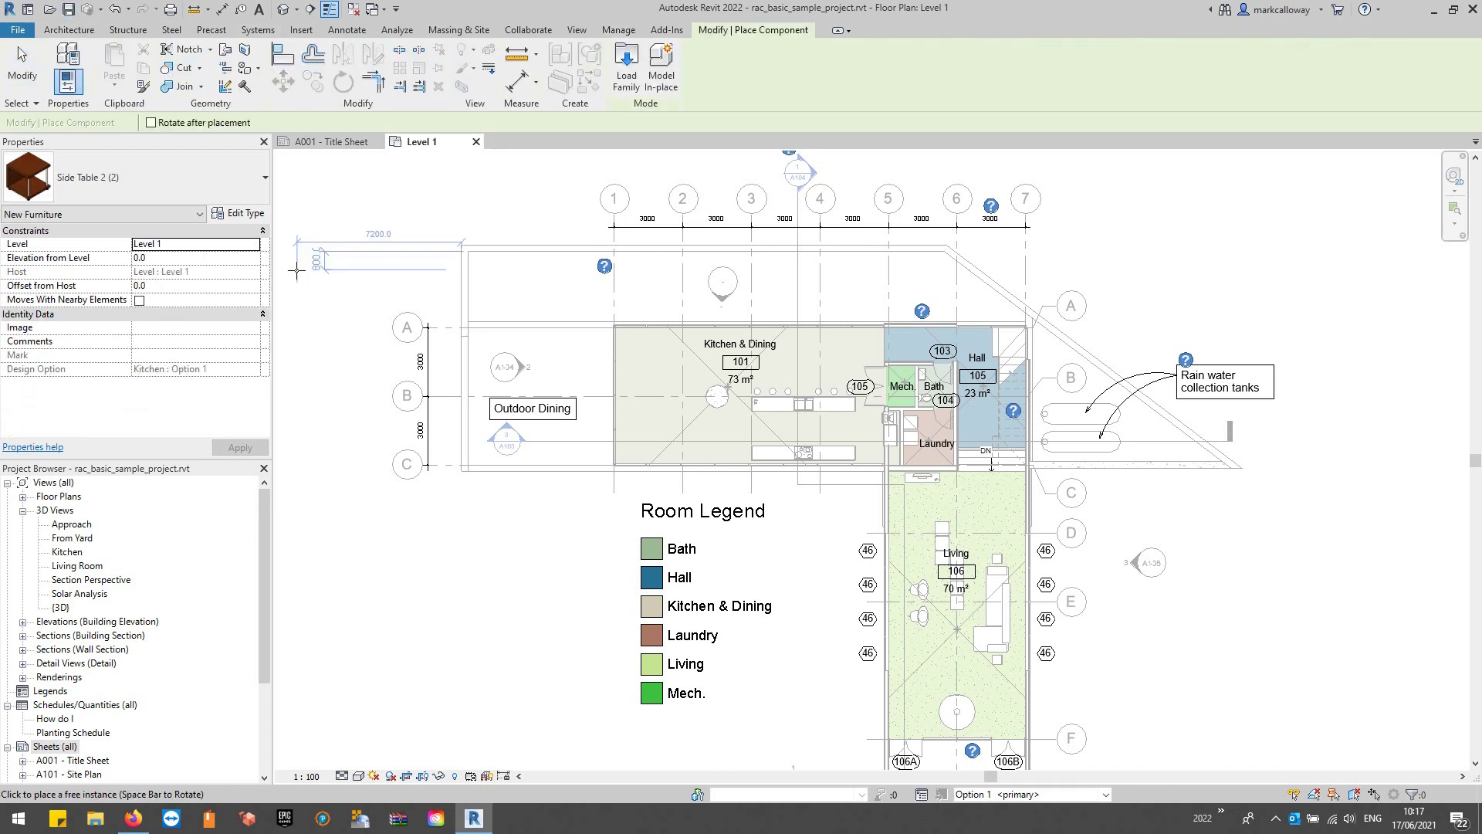
click(210, 177)
scroll(199, 393, down, 4)
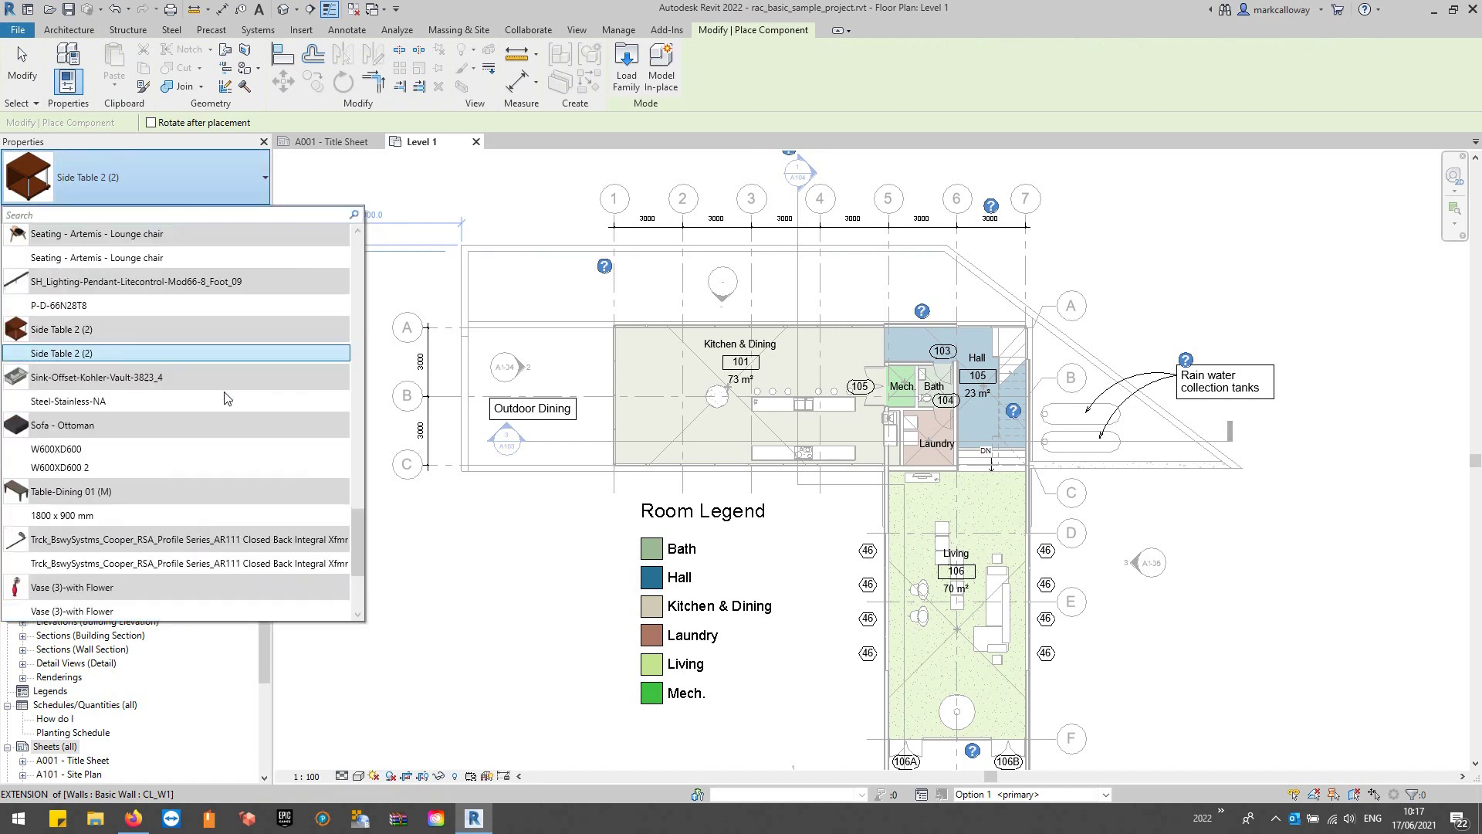
click(194, 515)
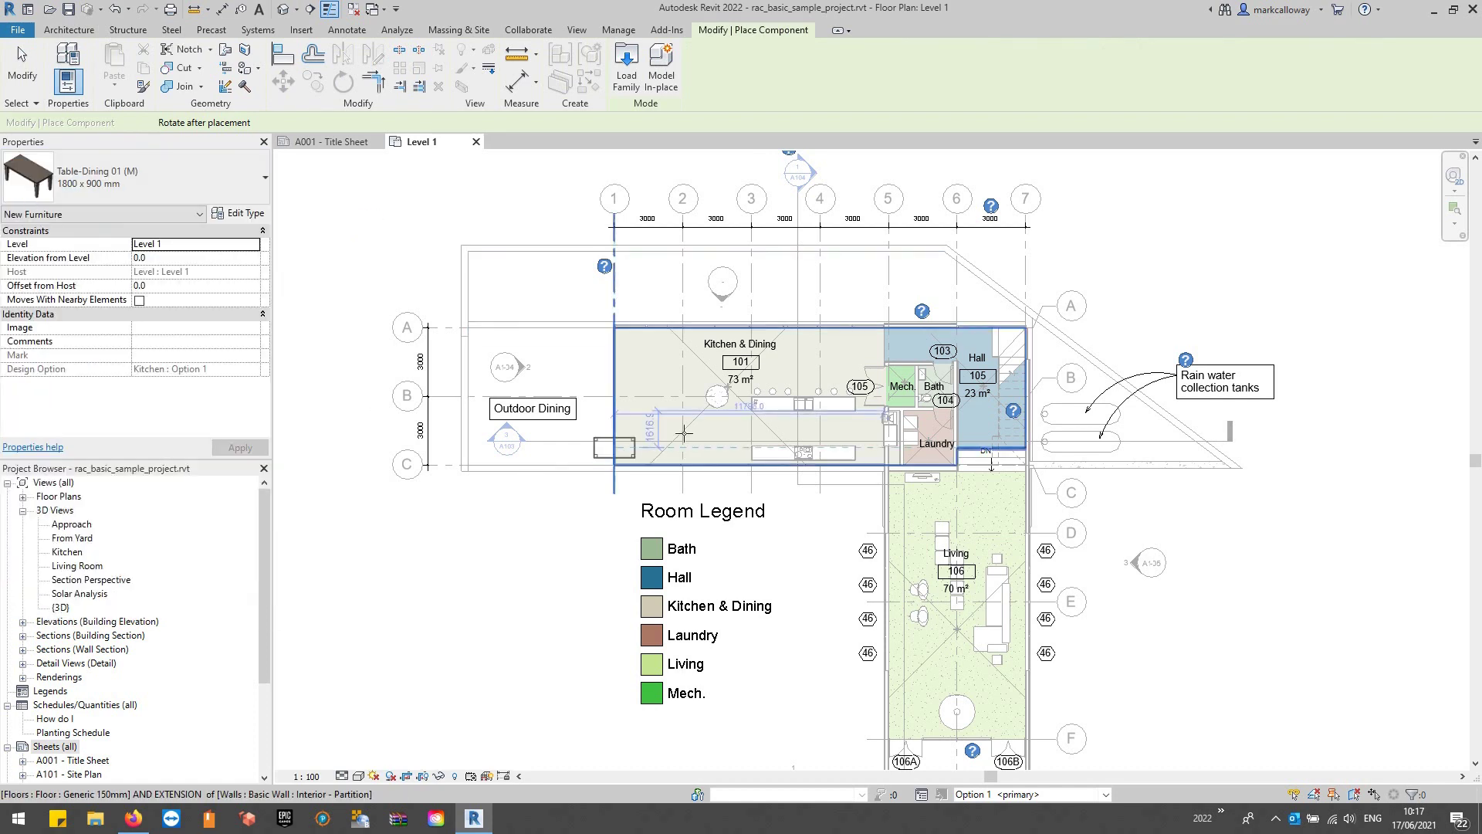
scroll(670, 410, up, 3)
scroll(670, 410, up, 1)
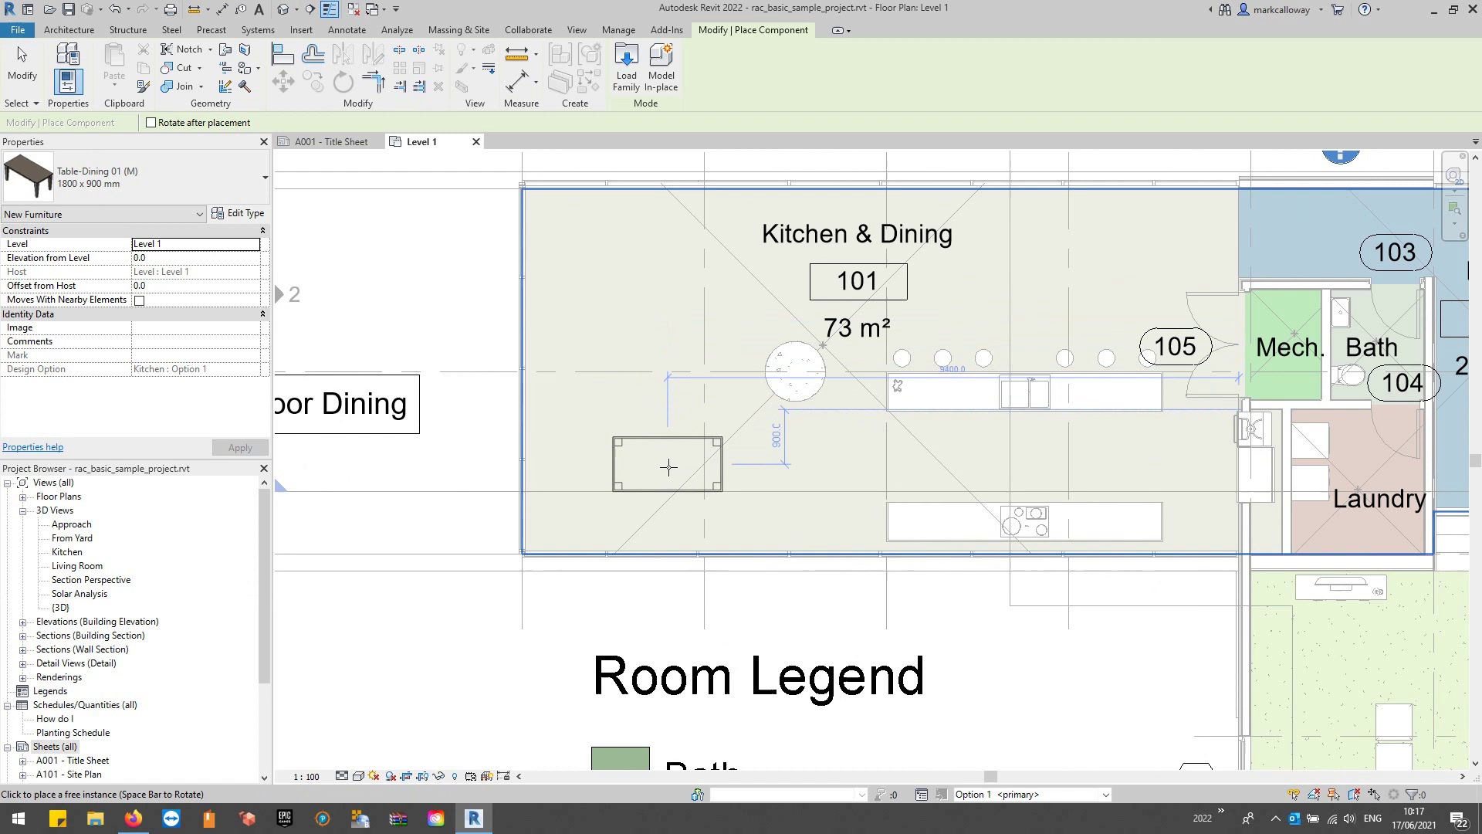
click(670, 463)
click(669, 278)
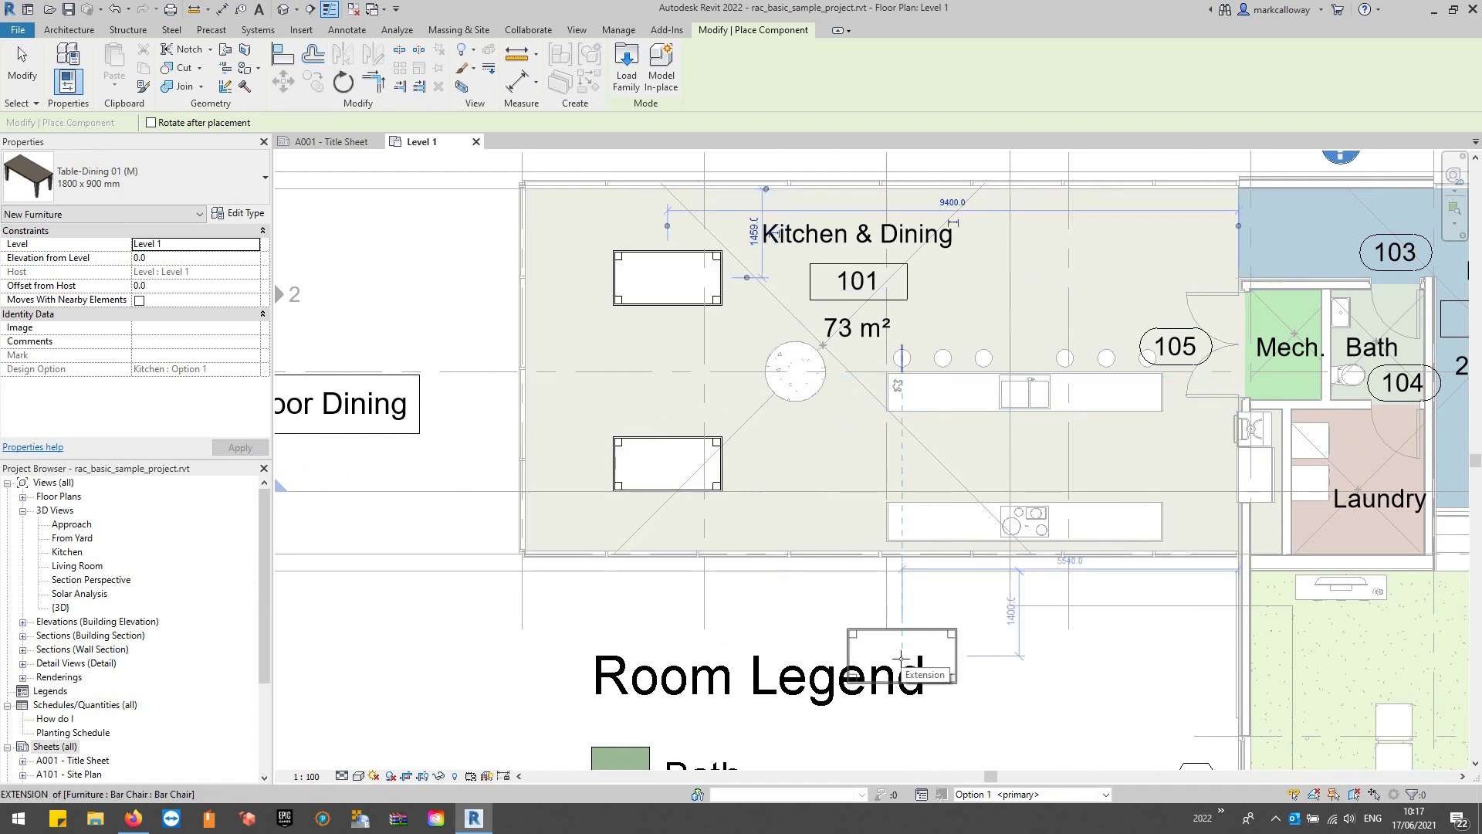
Step: Finish table placement, return to Main Model, then make Kitchen Option 2 the active option
key(Escape)
key(Escape)
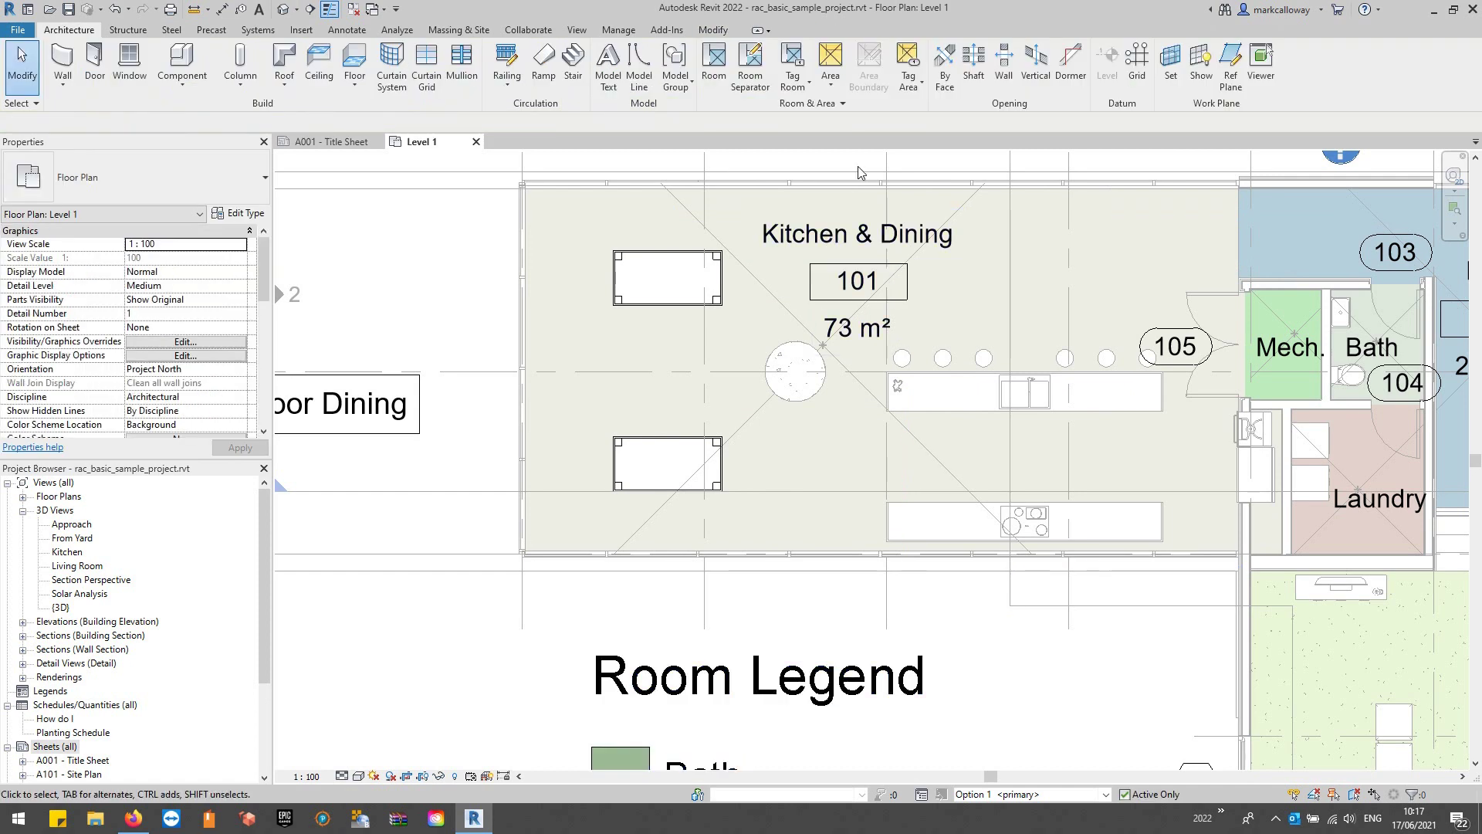
click(618, 29)
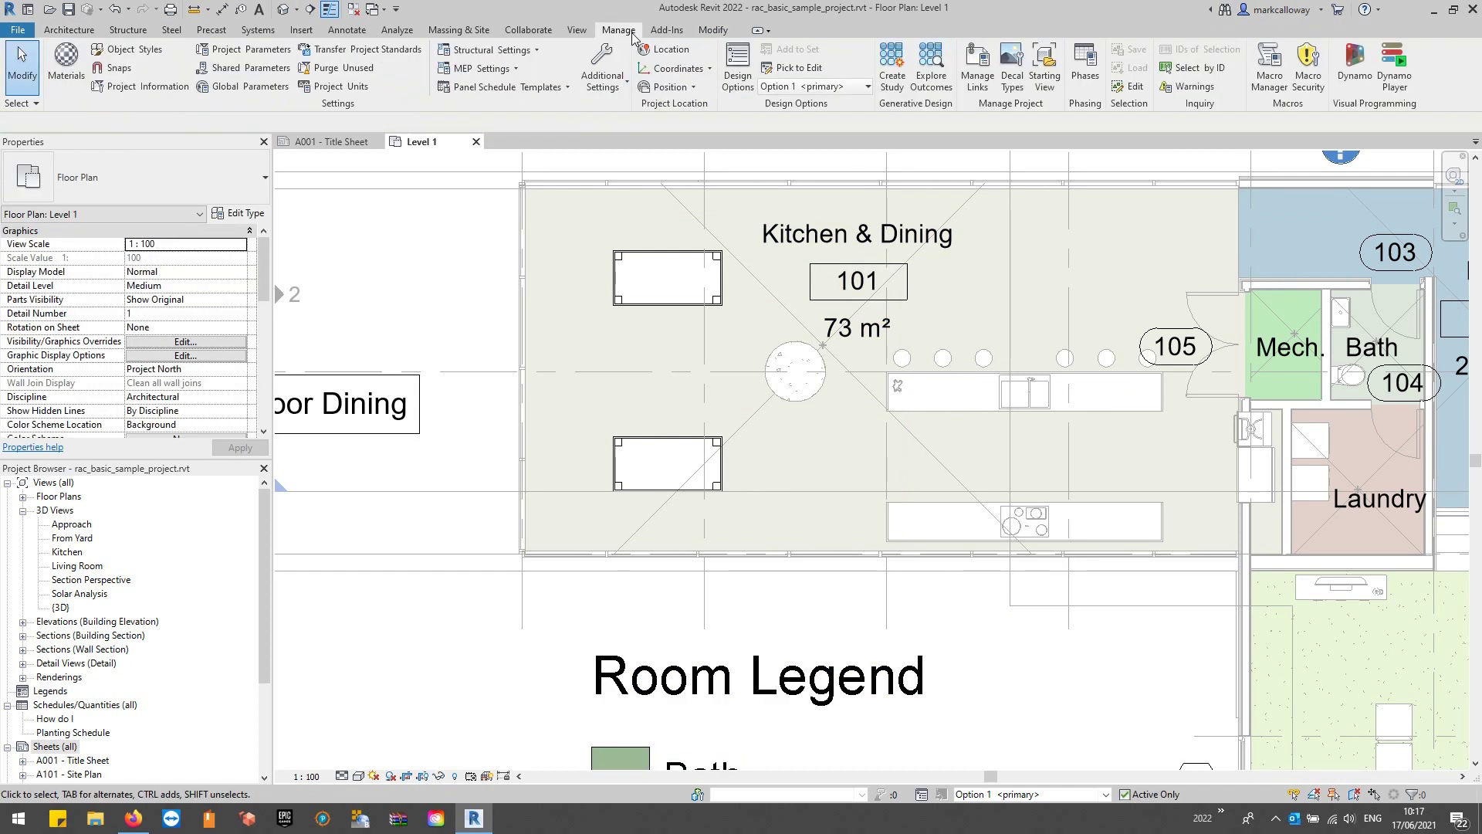
click(822, 87)
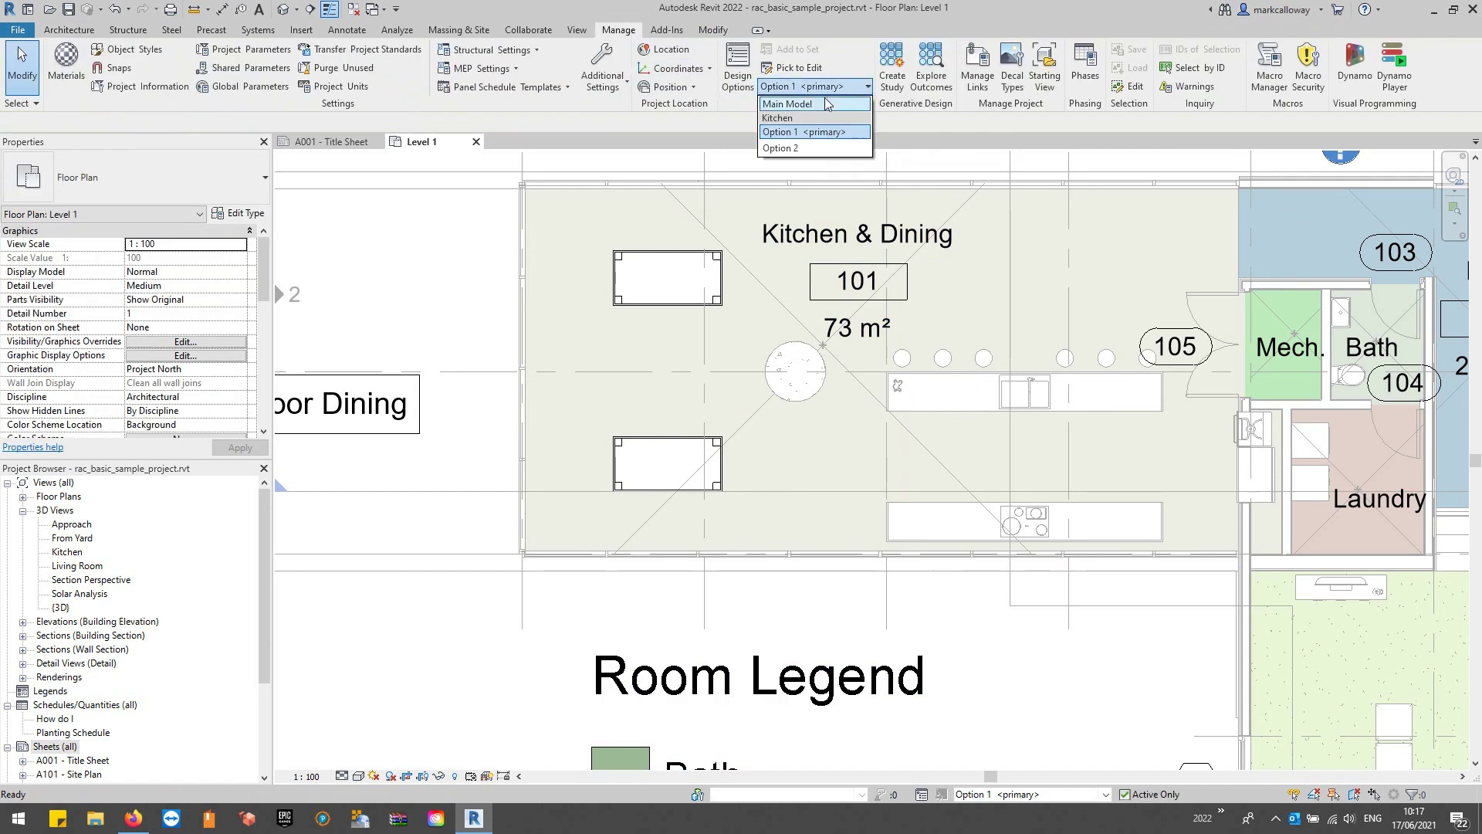
click(787, 103)
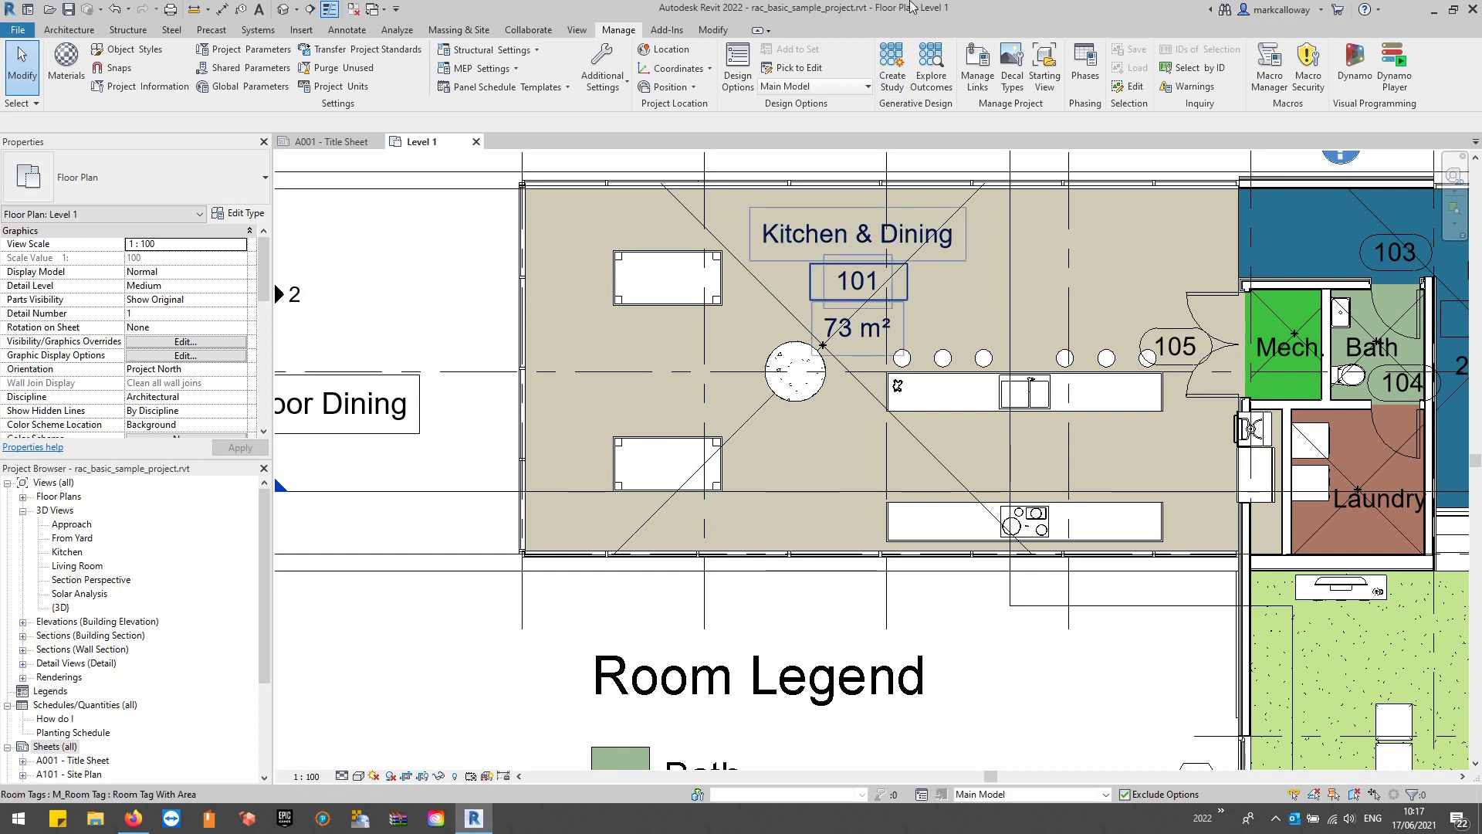
click(849, 89)
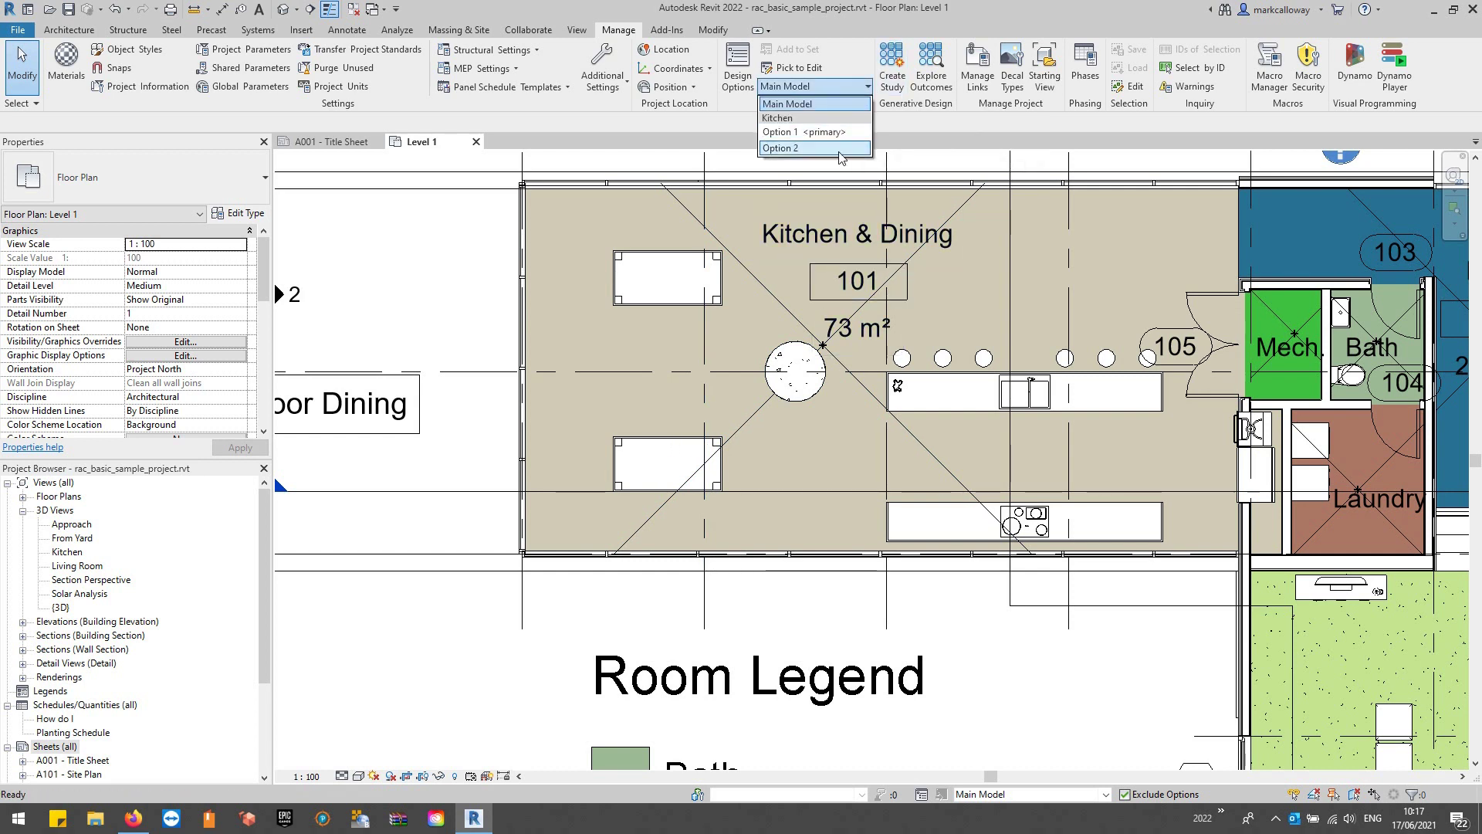
click(810, 147)
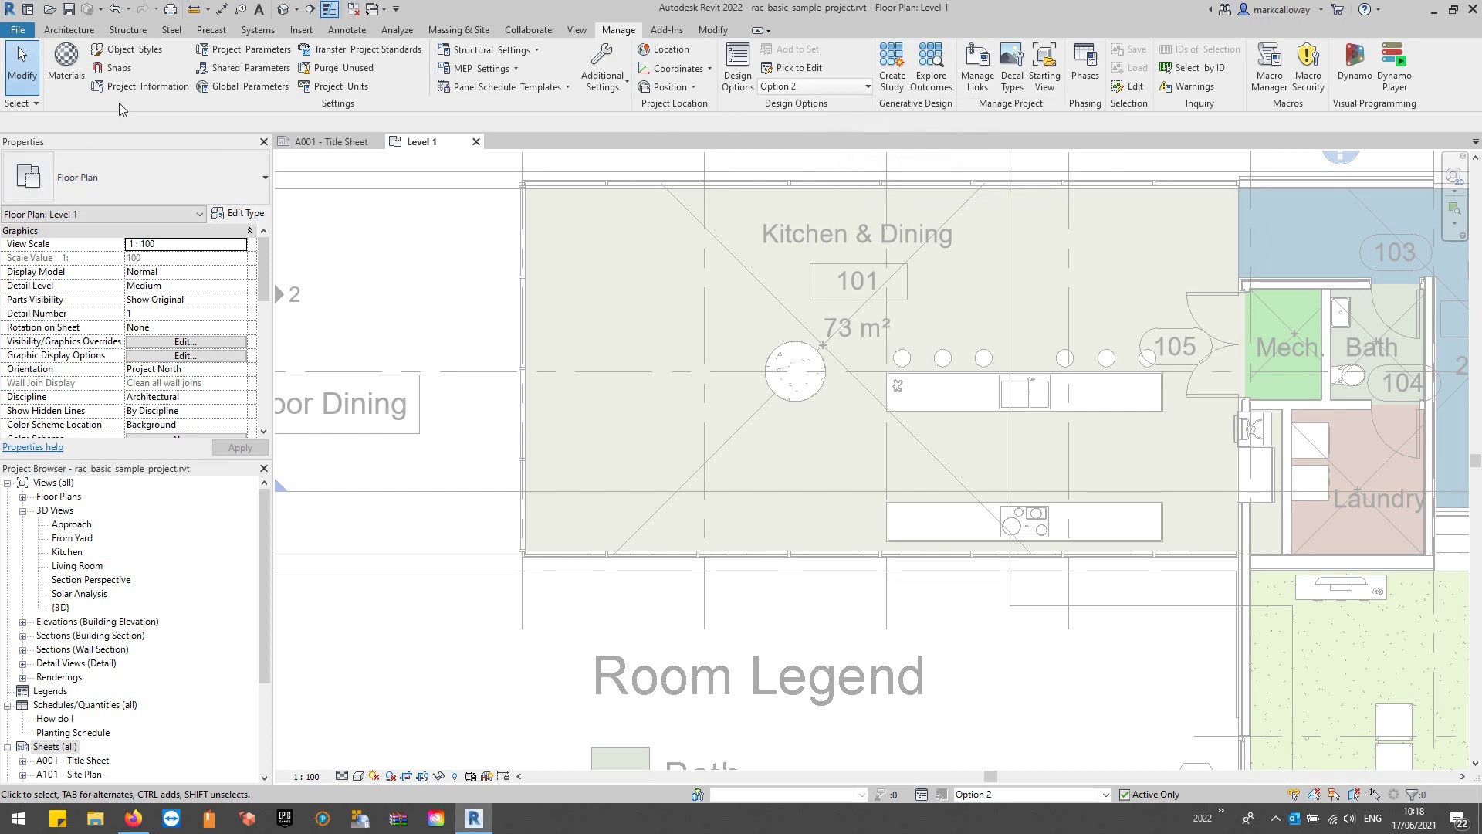
Step: Place two Table-Dining 01 (M) 1800 x 900 mm tables end to end in the kitchen
click(71, 30)
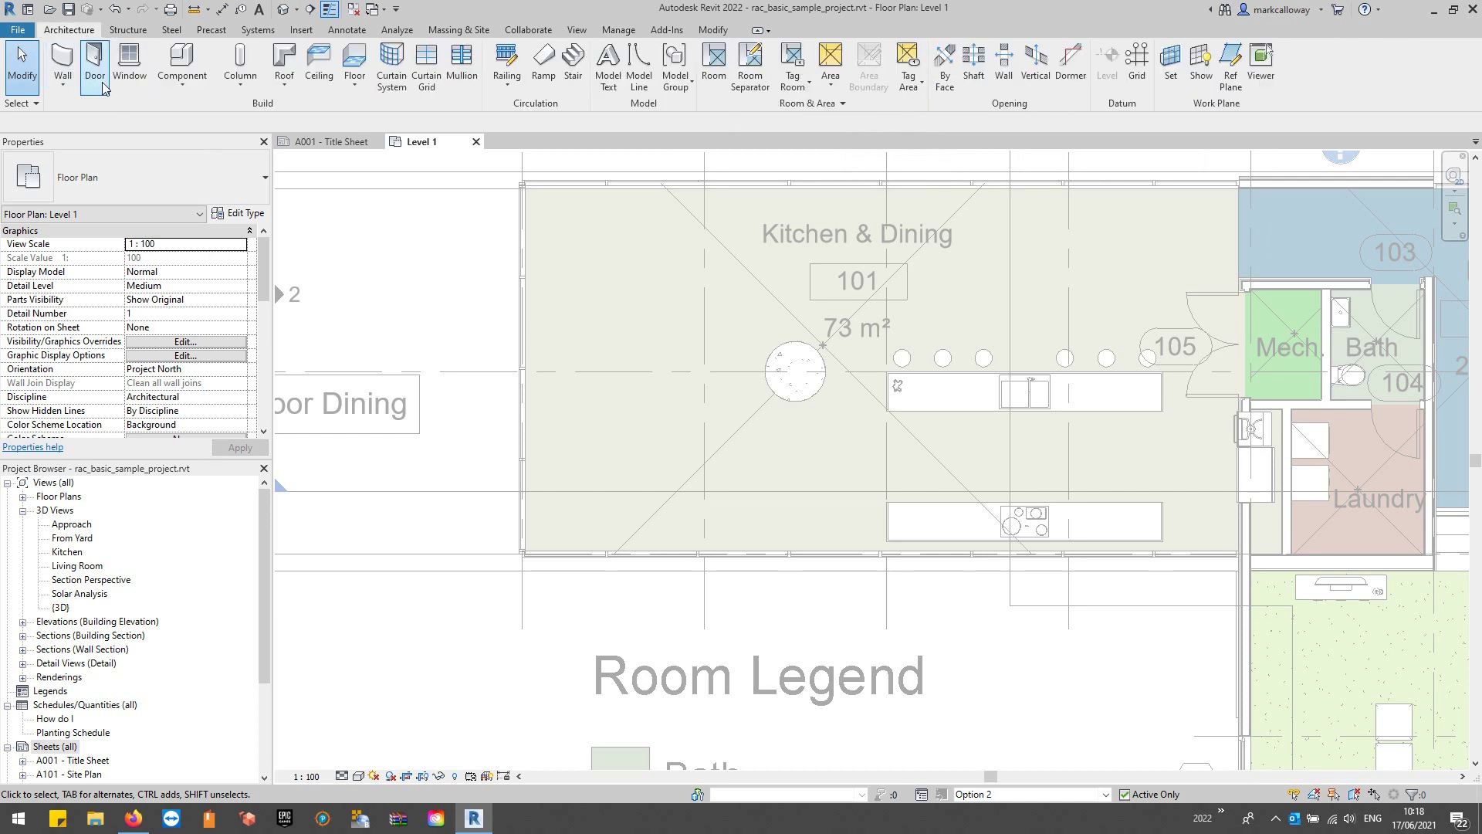
click(182, 61)
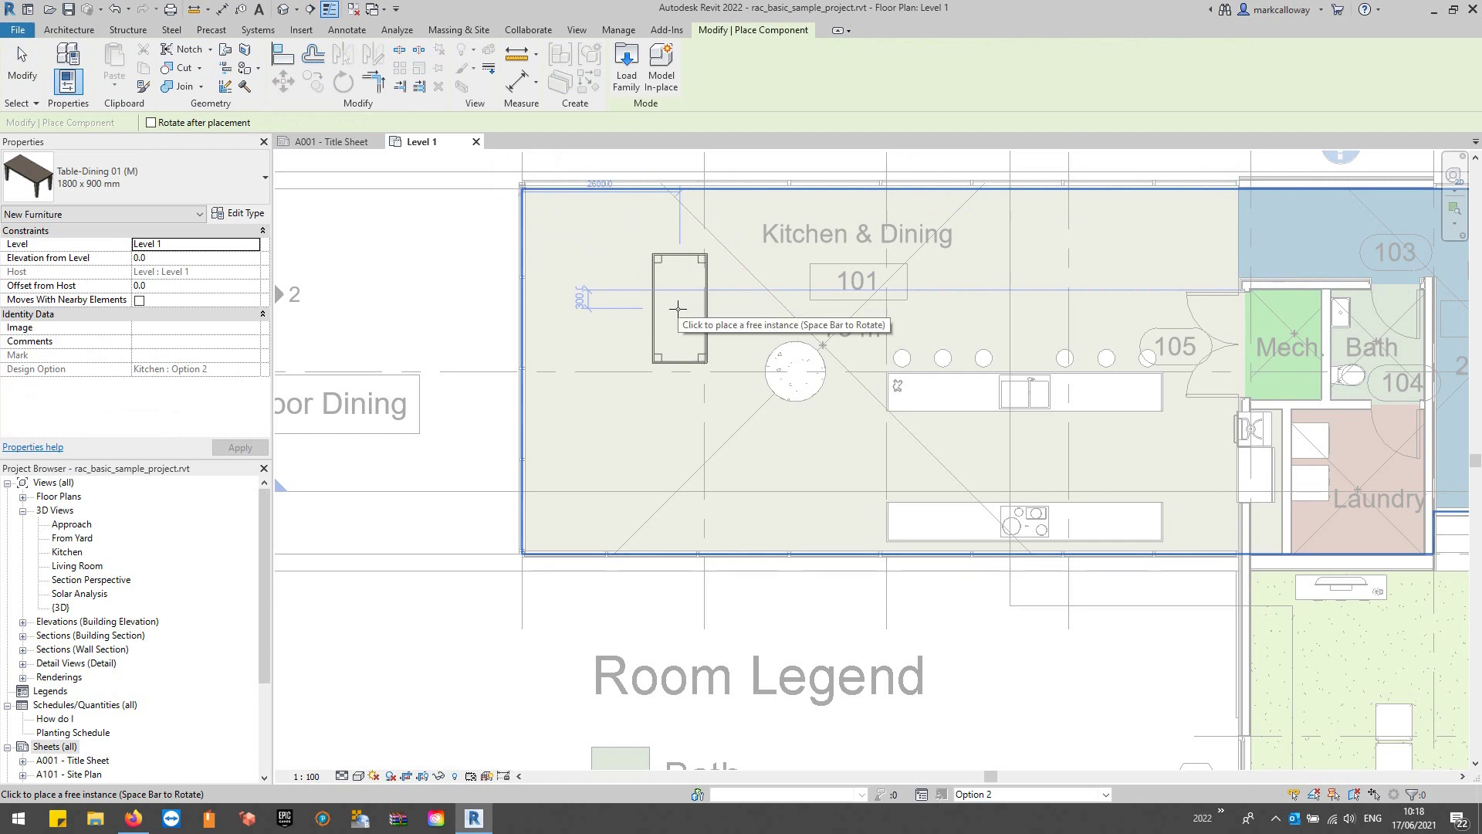
click(675, 379)
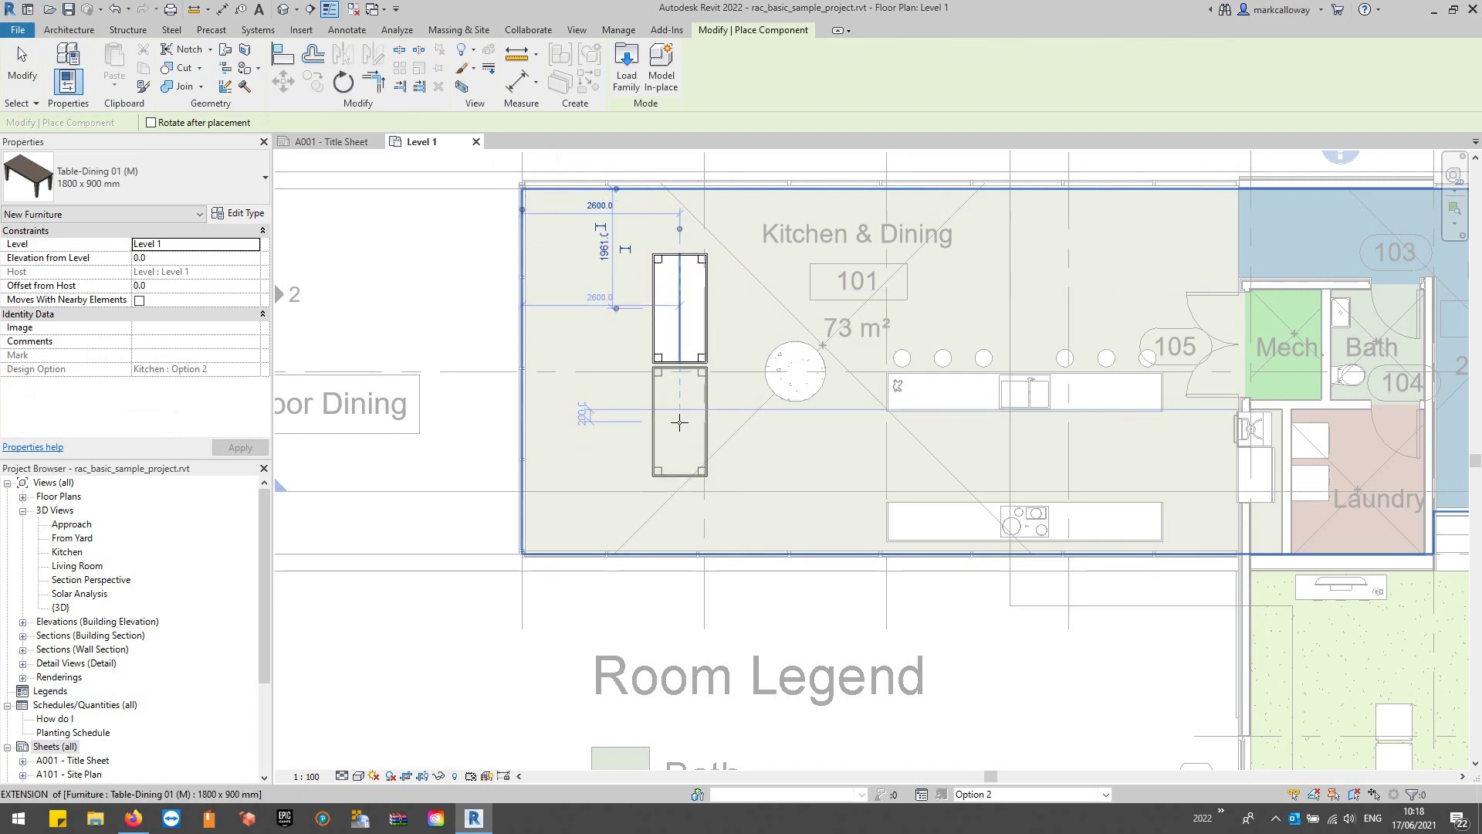
click(757, 488)
key(Escape)
key(Escape)
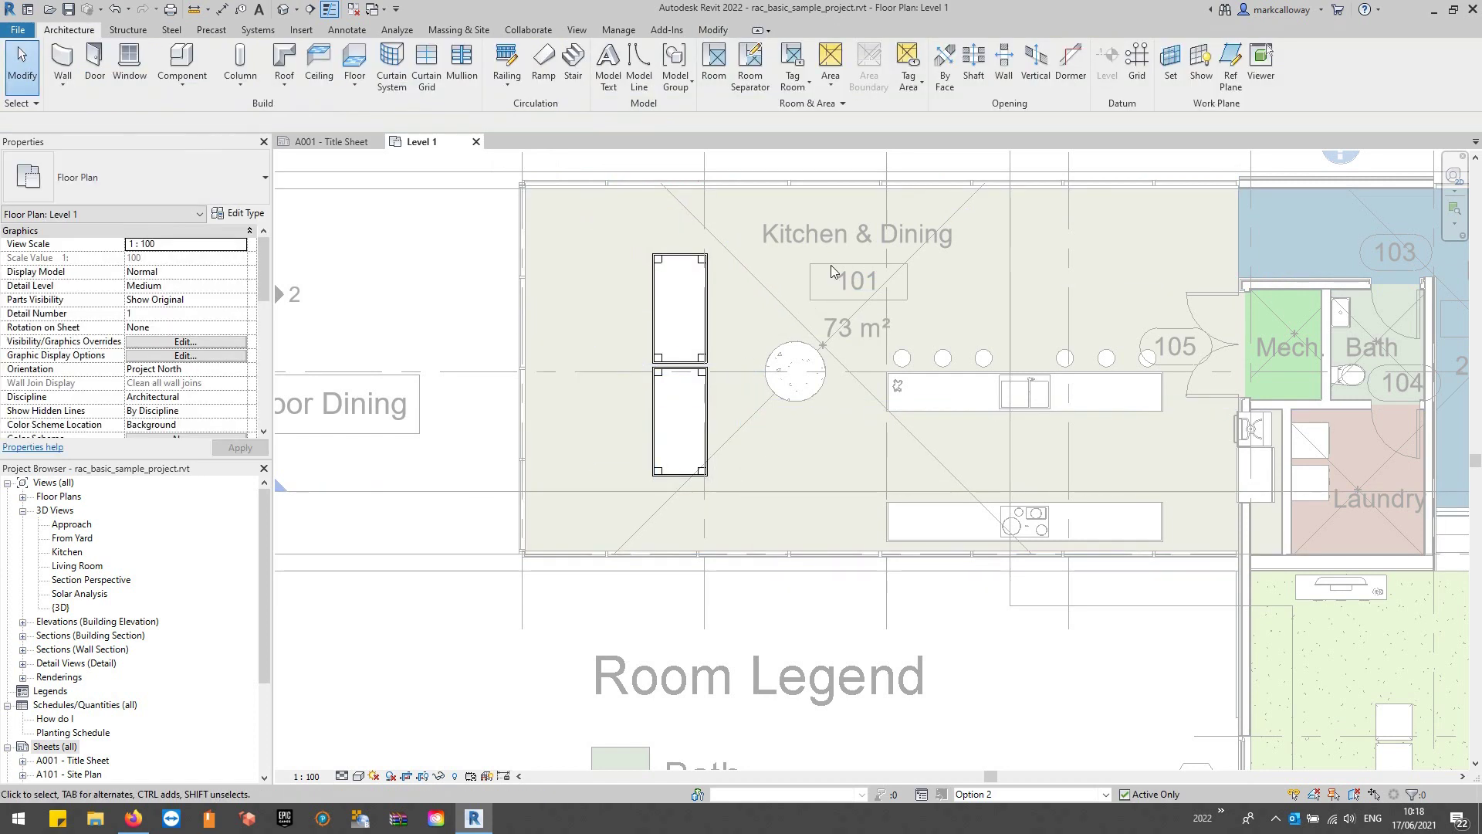
Step: Switch the active design option back to Main Model
click(618, 30)
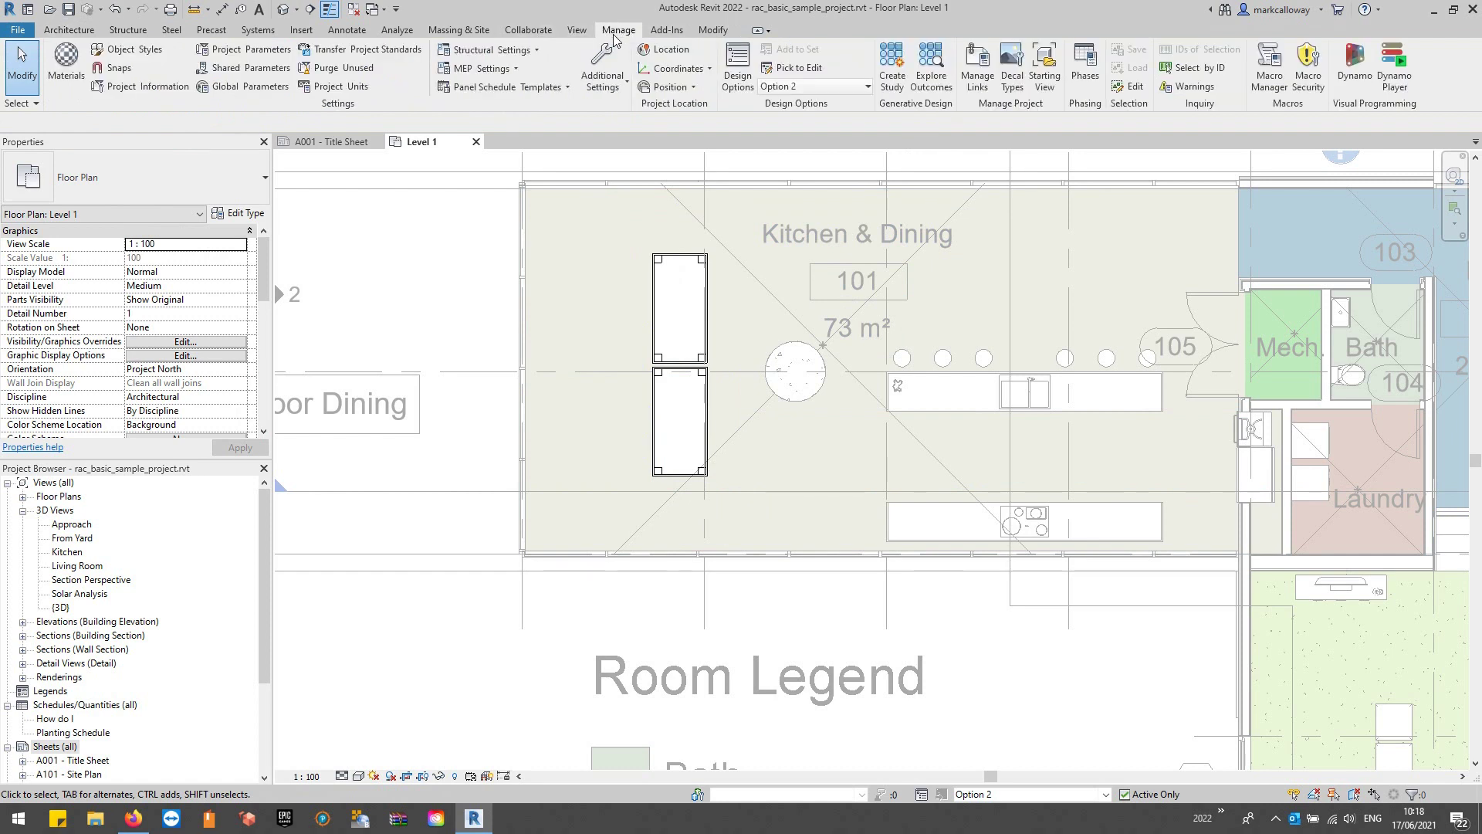
click(777, 86)
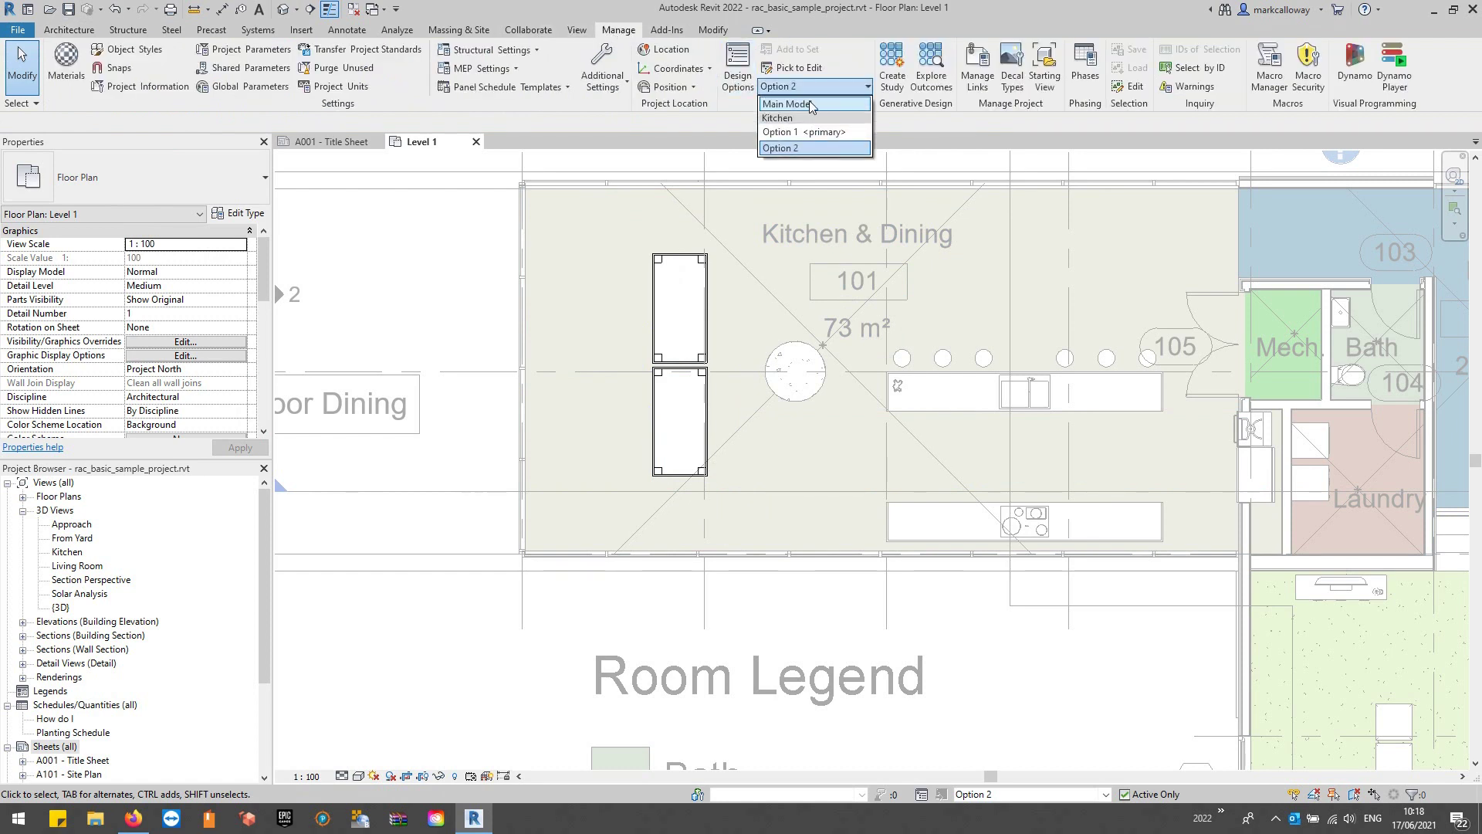
click(811, 103)
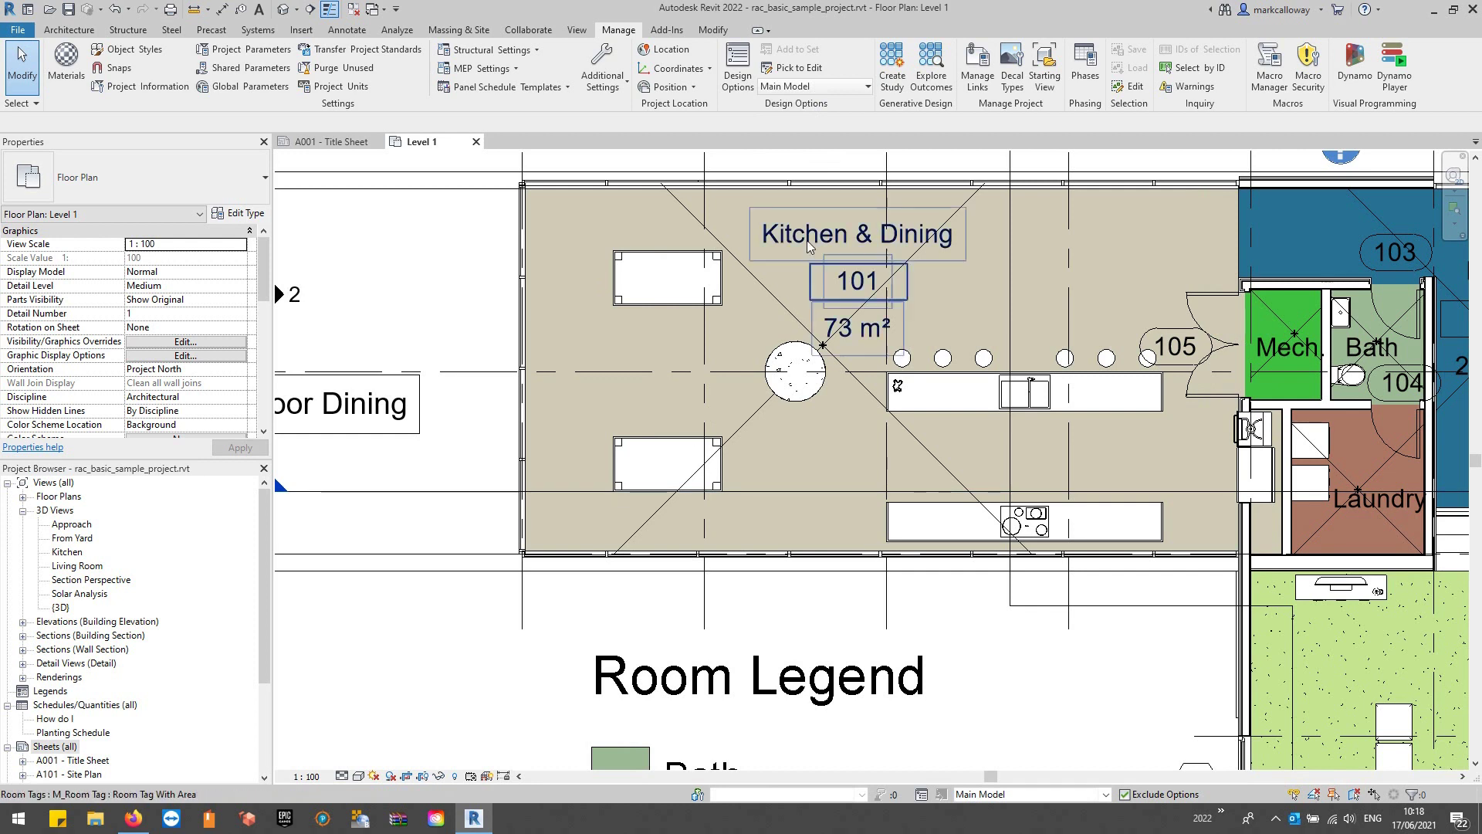
Step: In Design Options, set Kitchen Option 2 as primary and close the manager
click(737, 71)
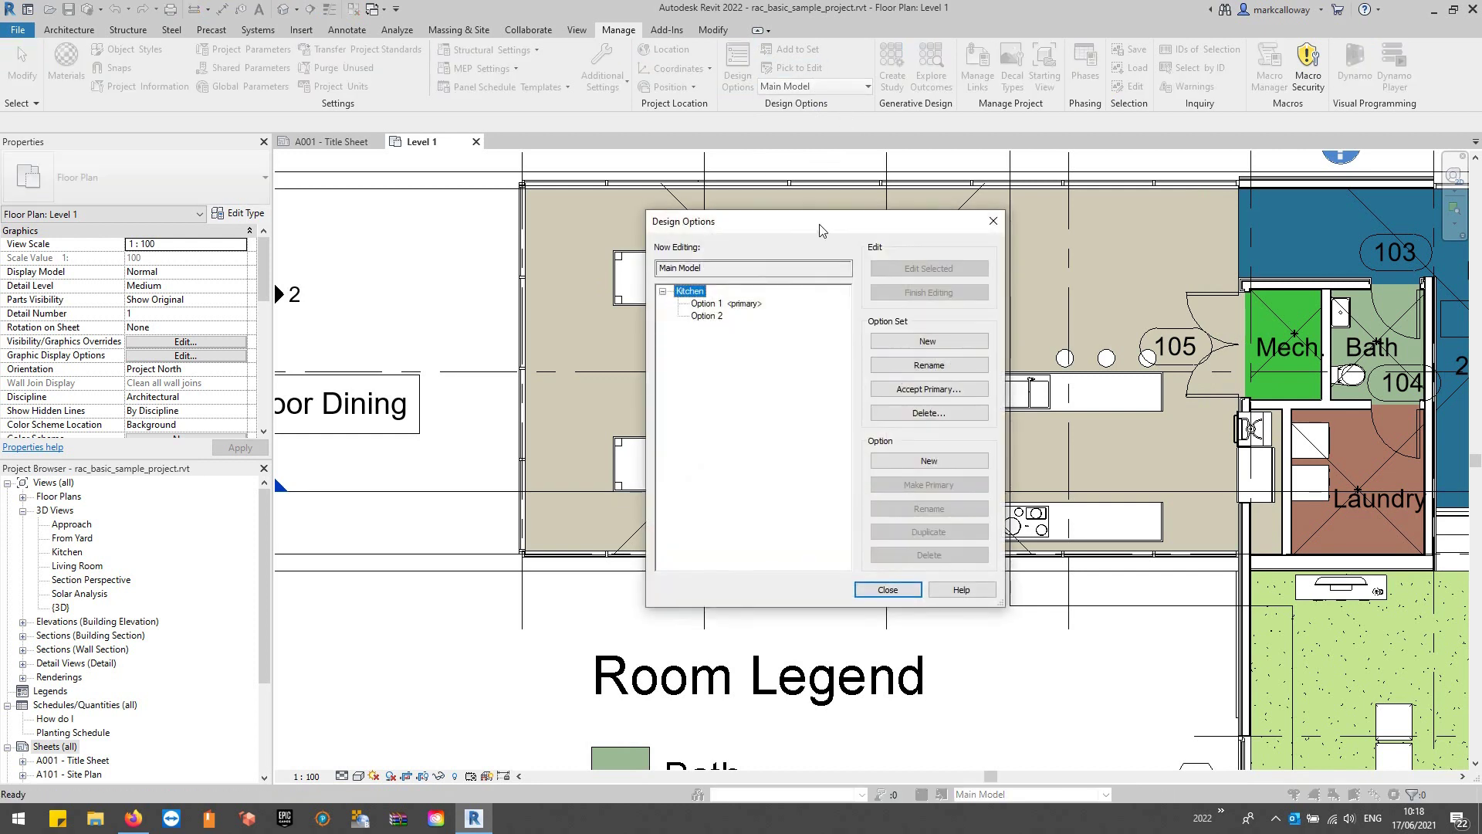
click(941, 317)
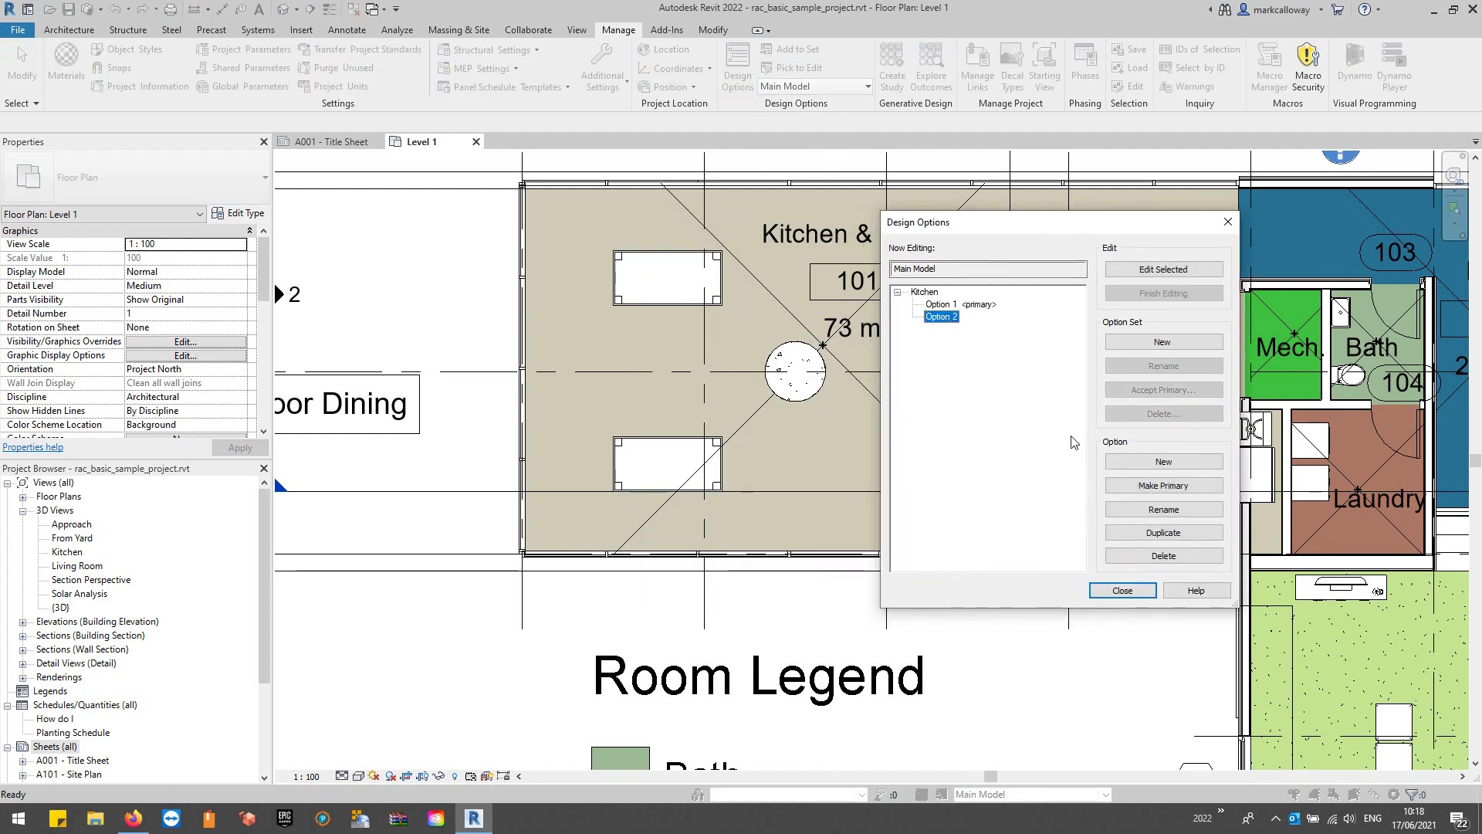
click(1145, 486)
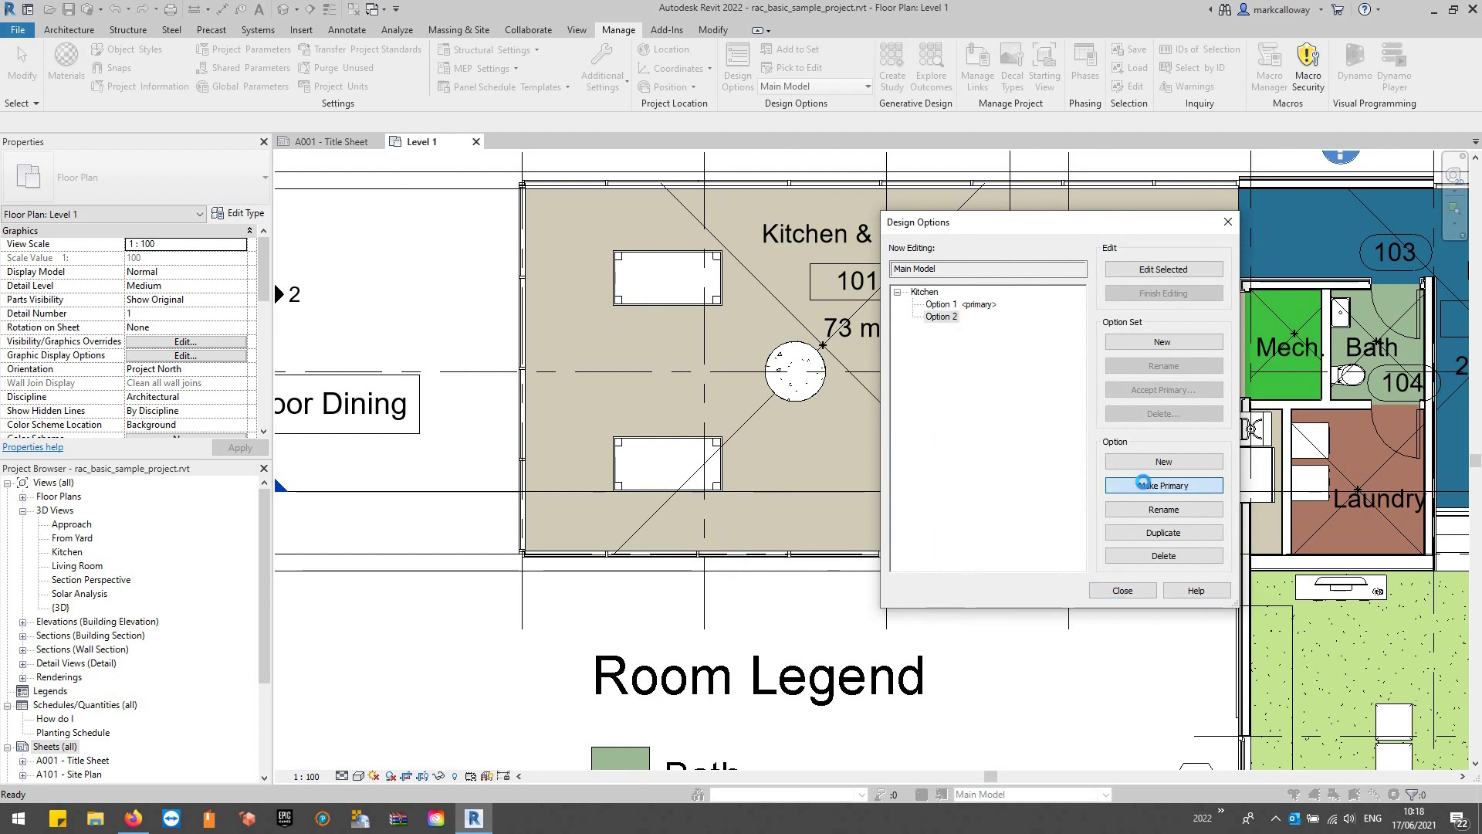
click(1123, 591)
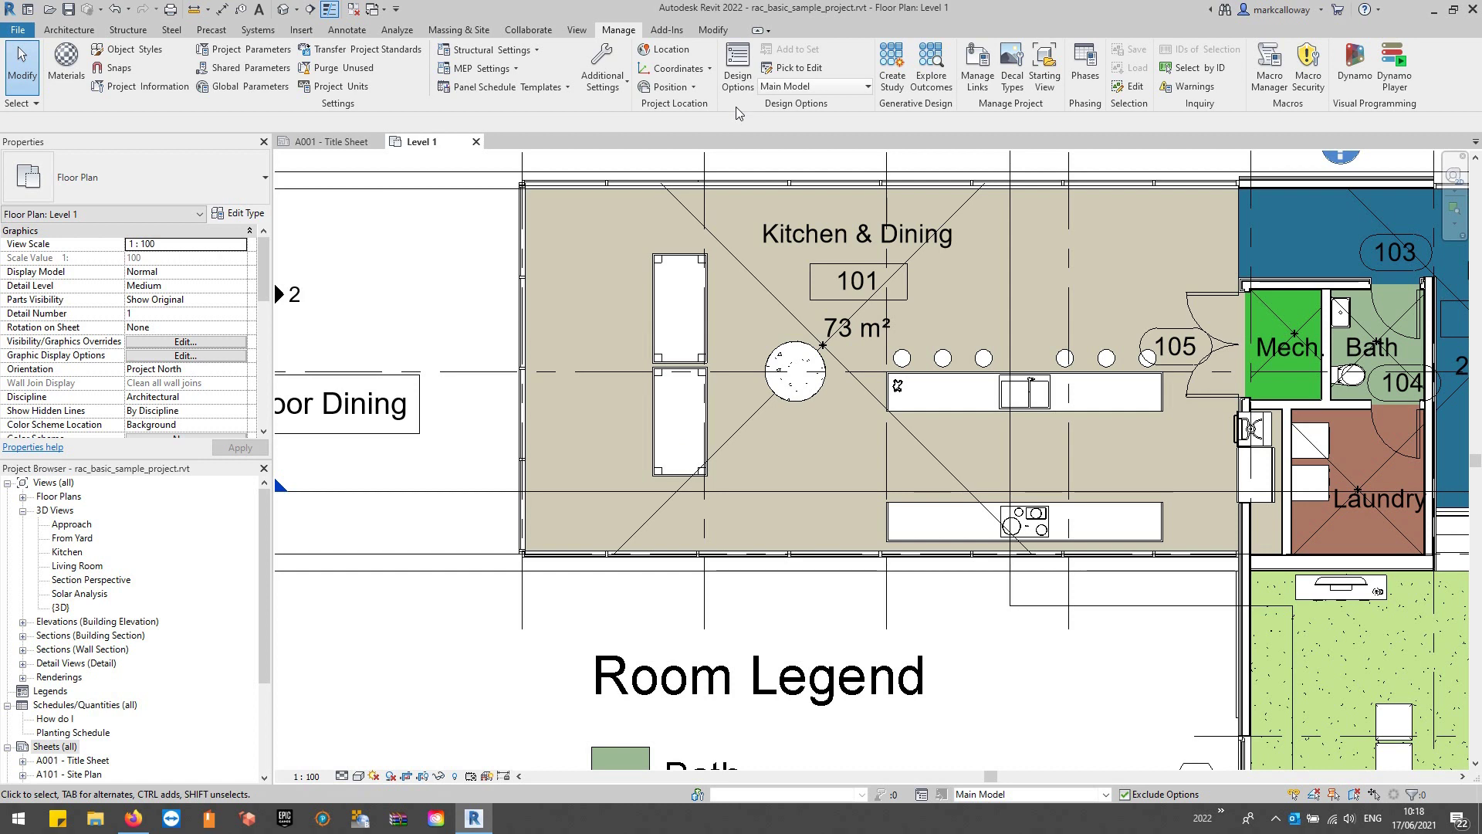
click(737, 69)
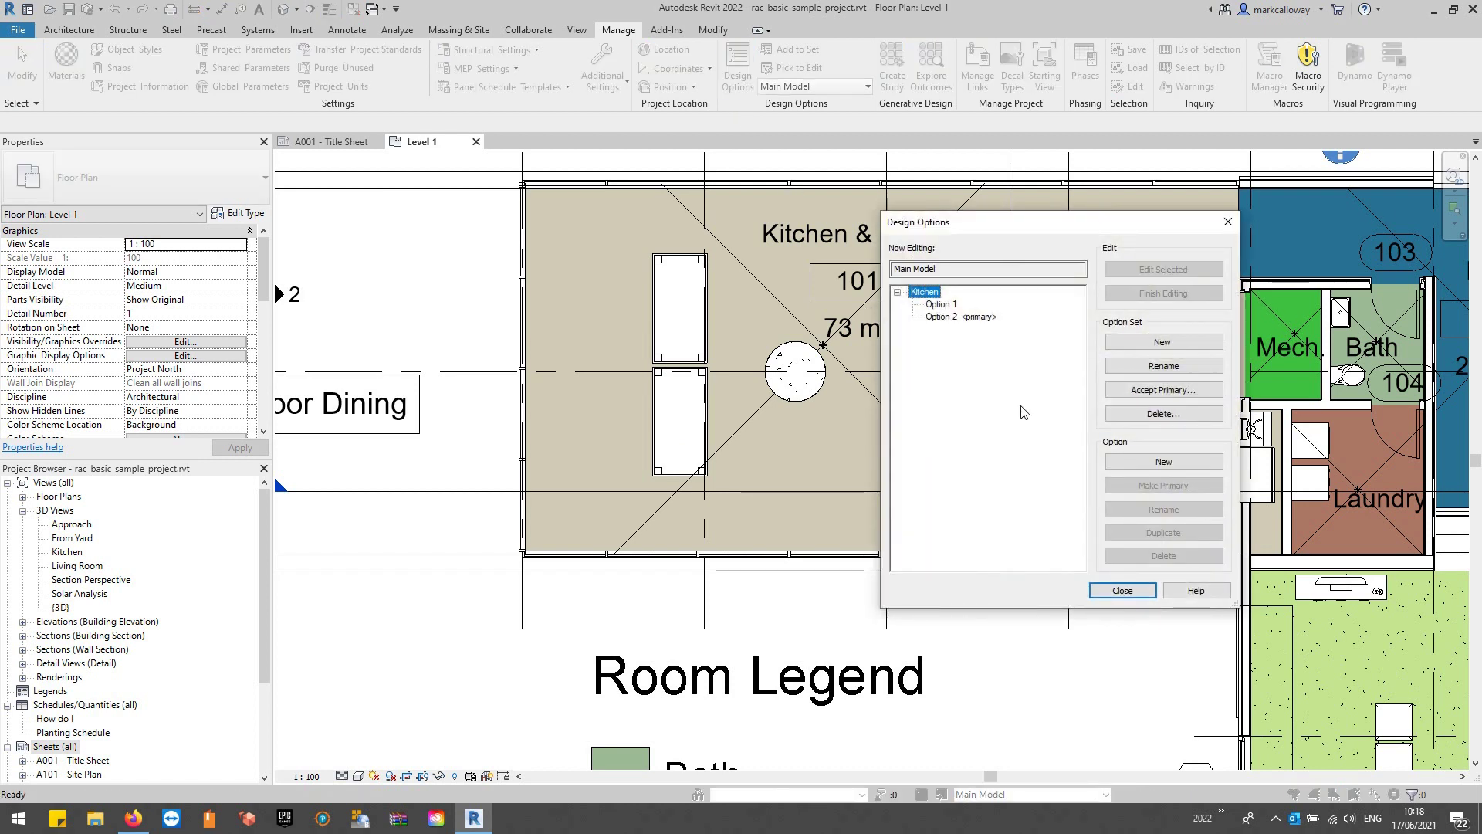
click(983, 318)
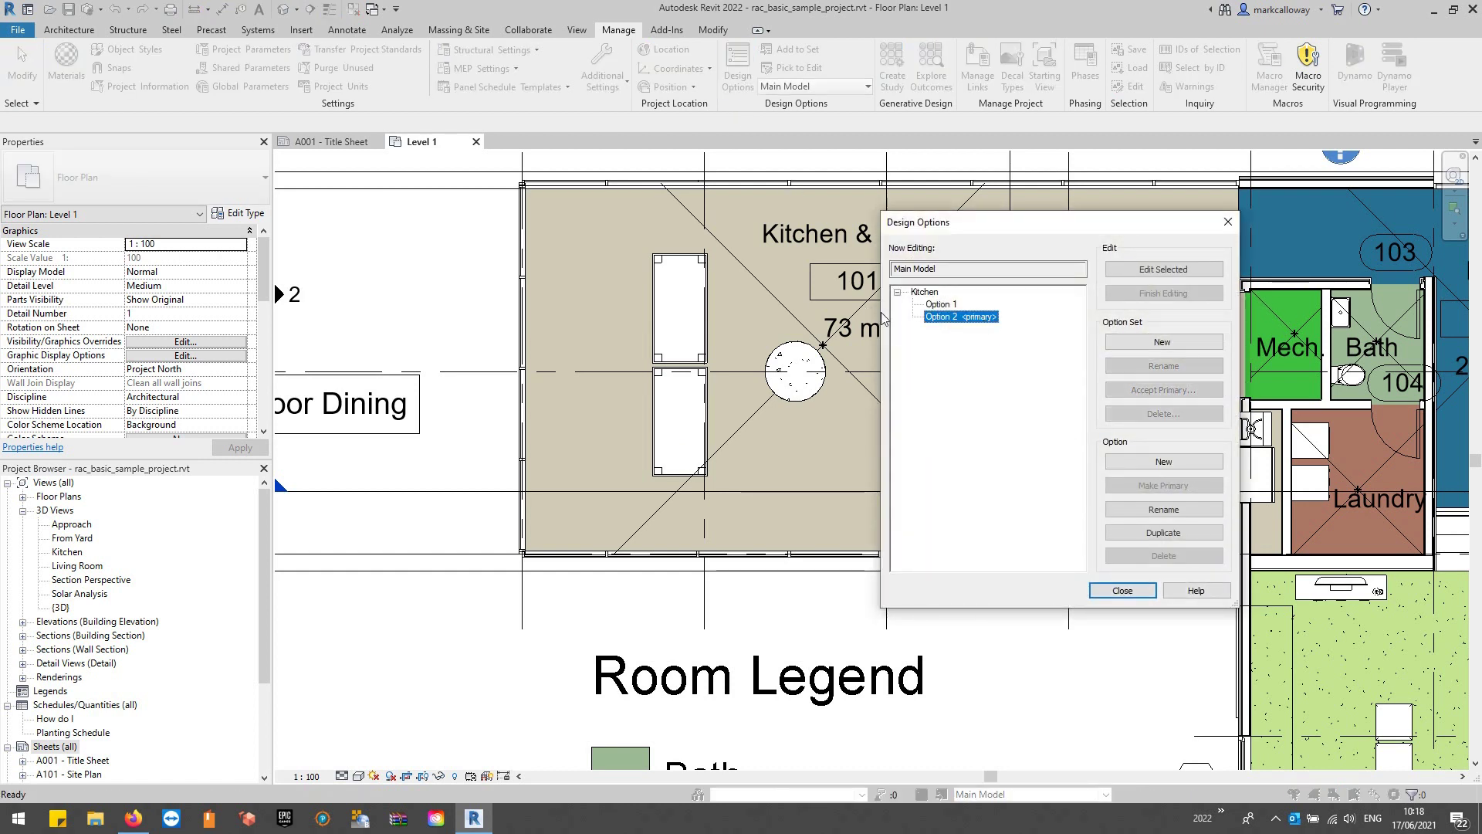
click(925, 294)
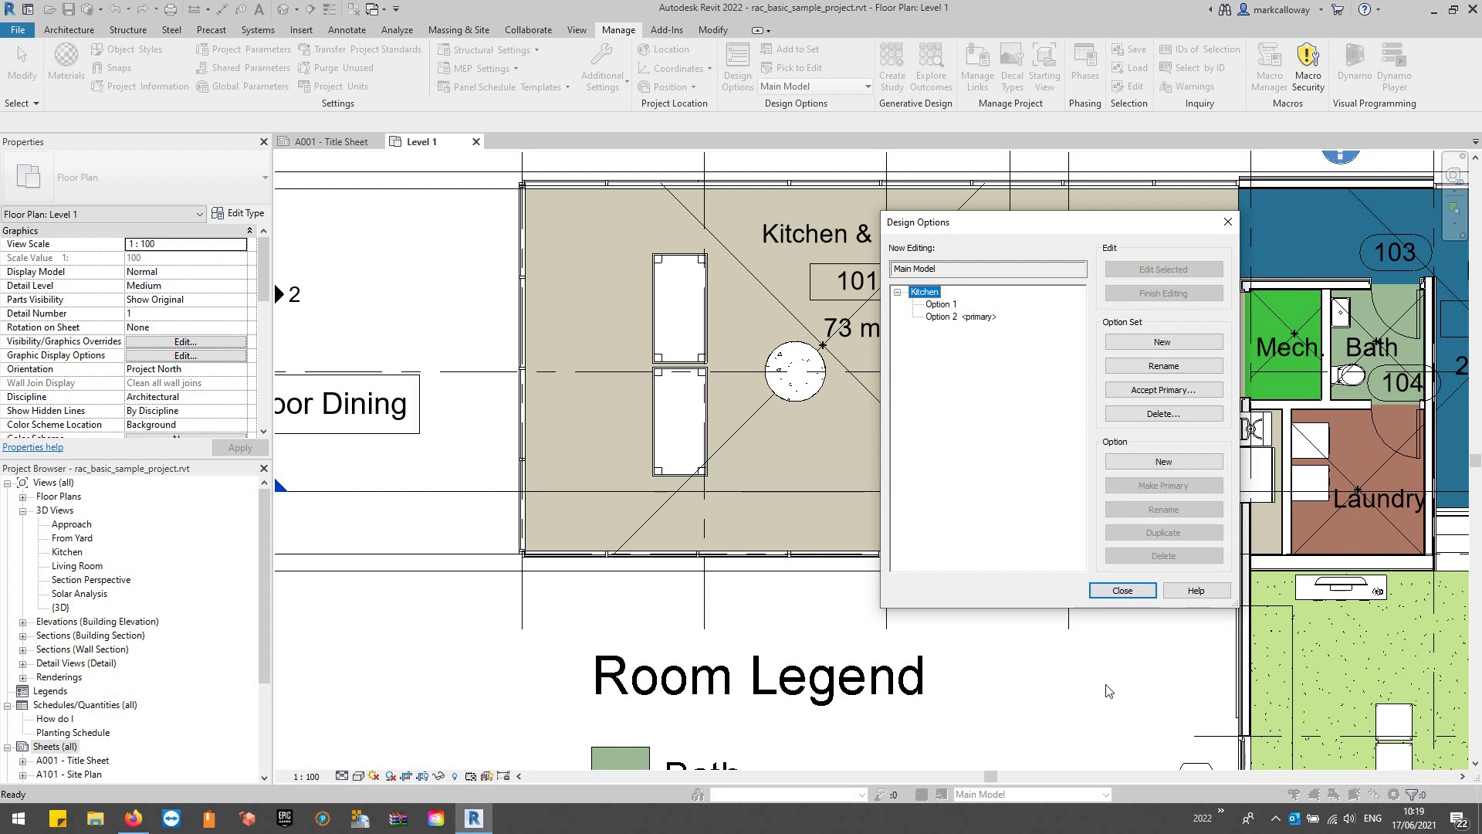
click(1122, 591)
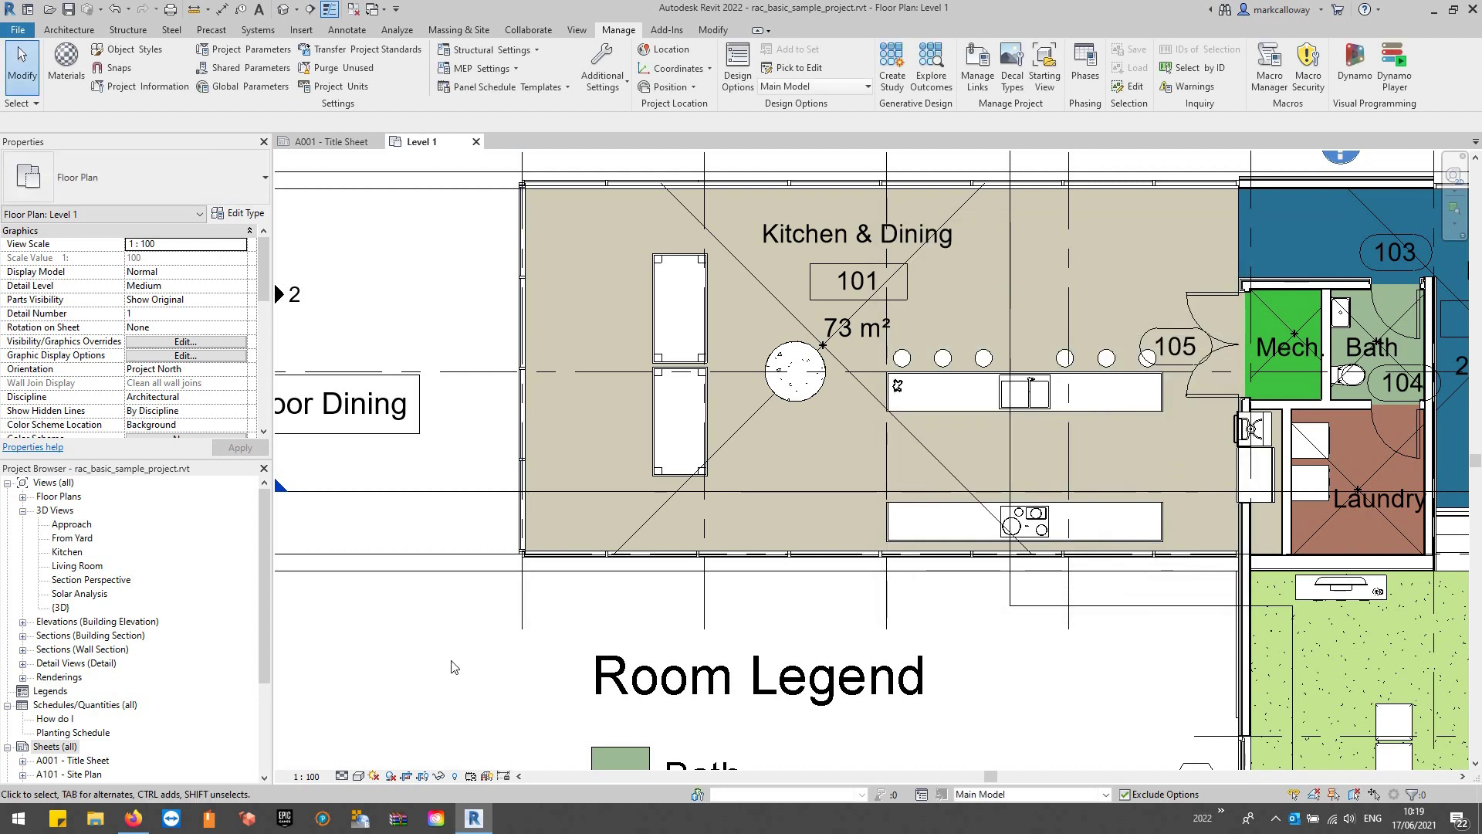
Step: Select the kitchen curtain wall, round table and lower counter, then open the default {3D} view
scroll(454, 667, down, 4)
scroll(575, 589, up, 2)
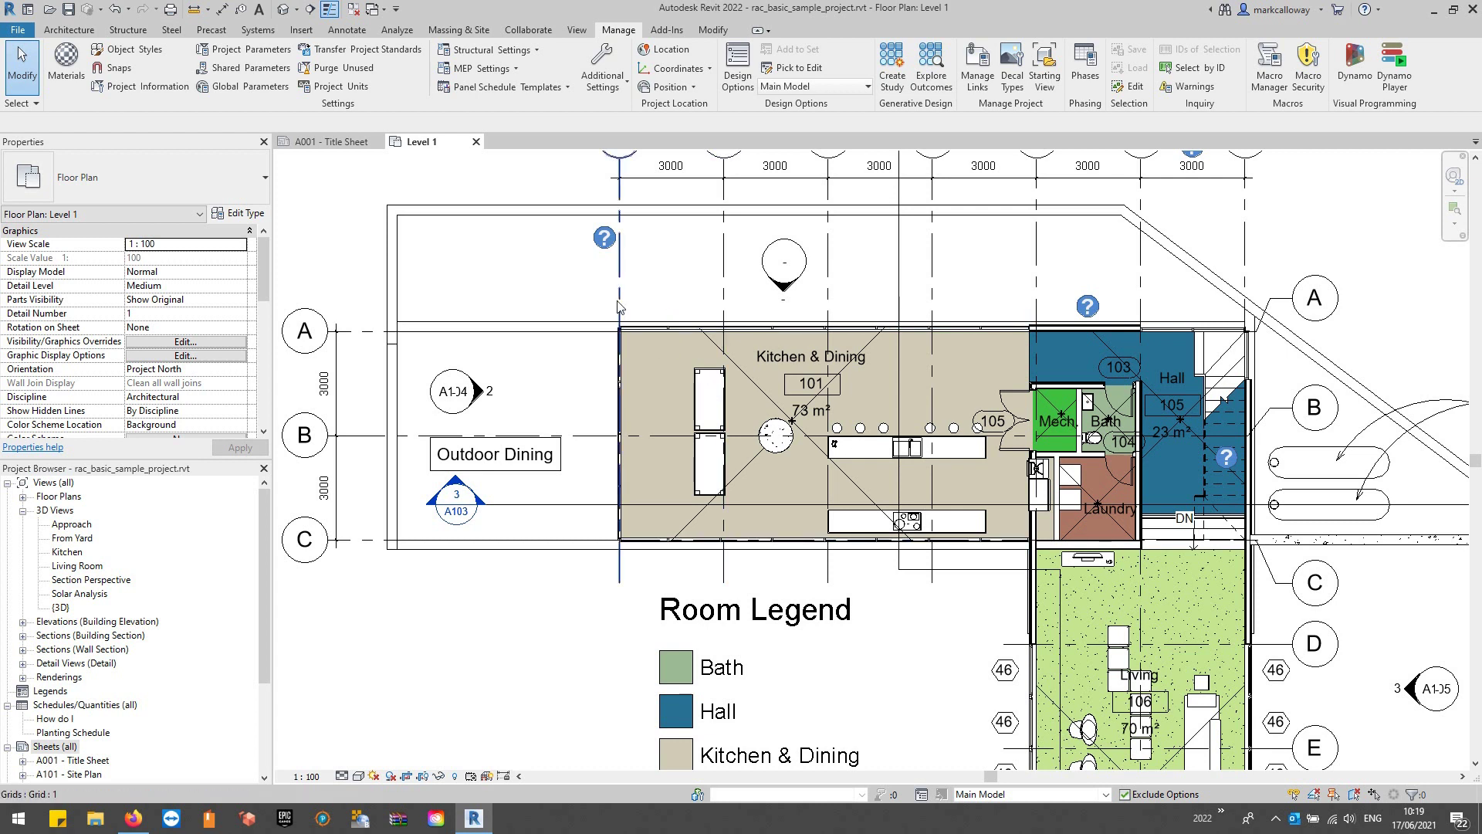
click(624, 412)
ctrl+click(776, 436)
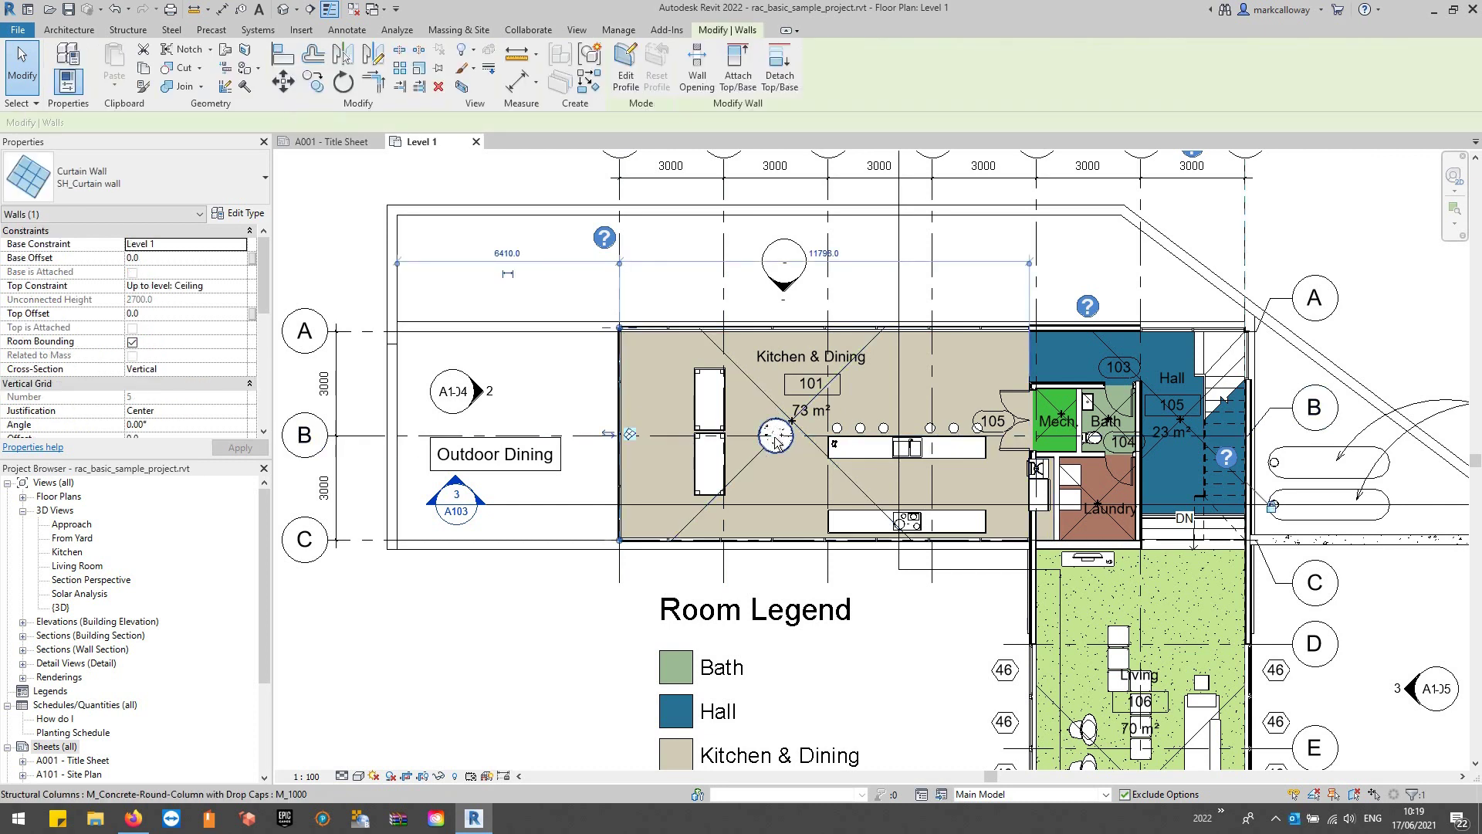
ctrl+click(830, 531)
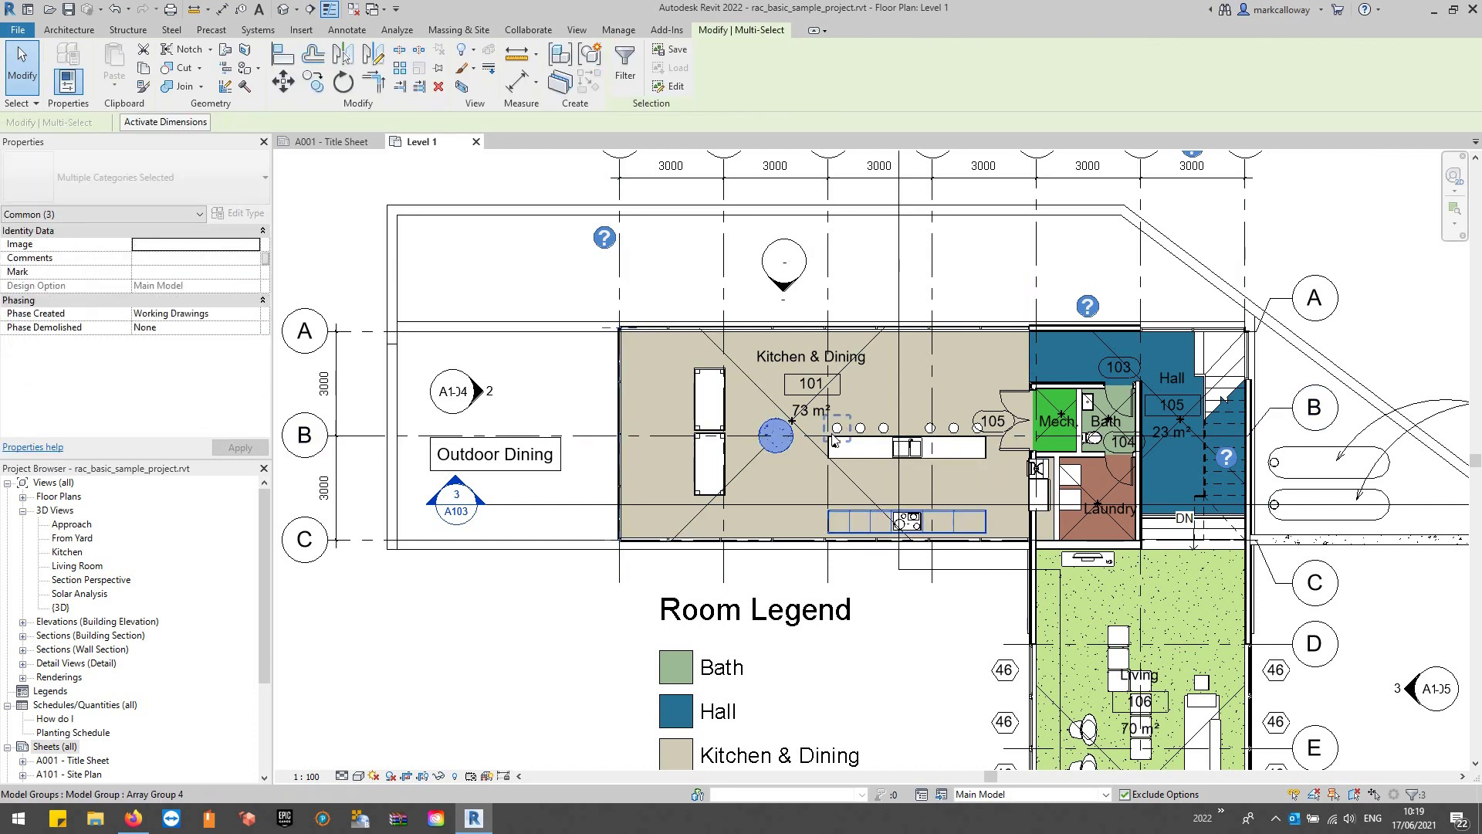
click(462, 85)
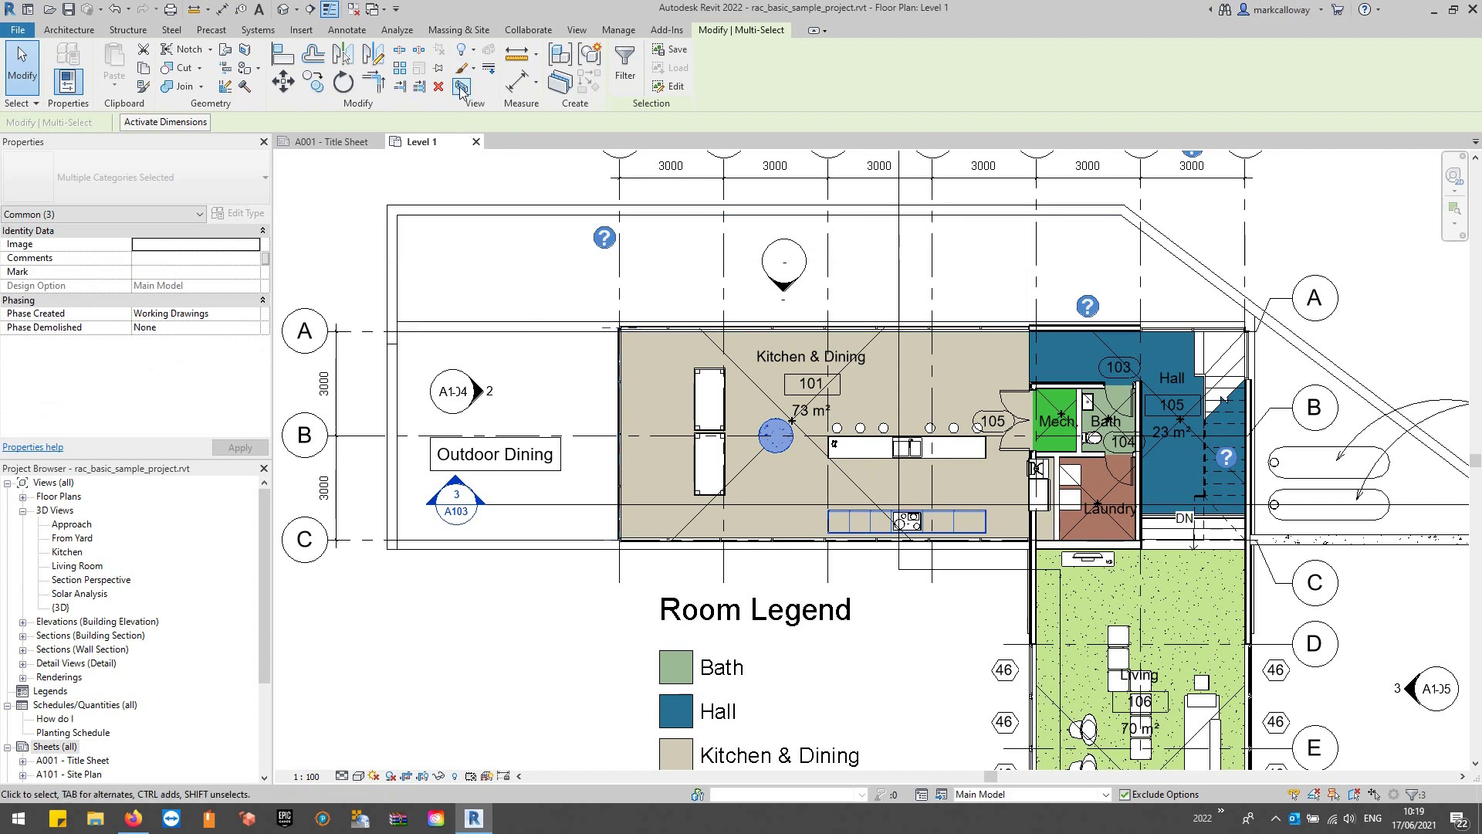
Step: Hide the overhanging floor slab and the wall above it in the {3D} view
key(Escape)
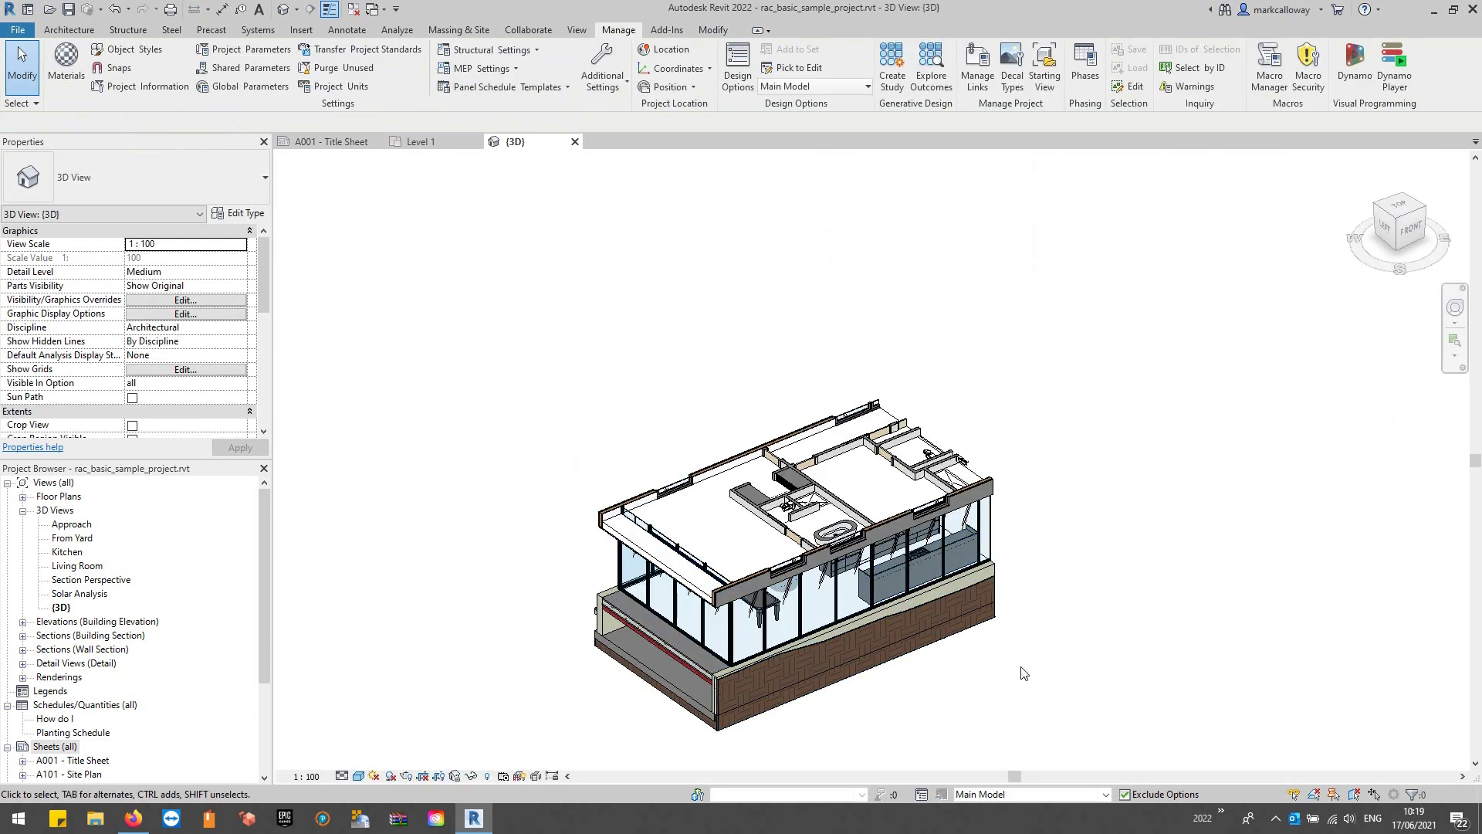
shift+middle_drag(1014, 588, 747, 532)
scroll(170, 359, down, 4)
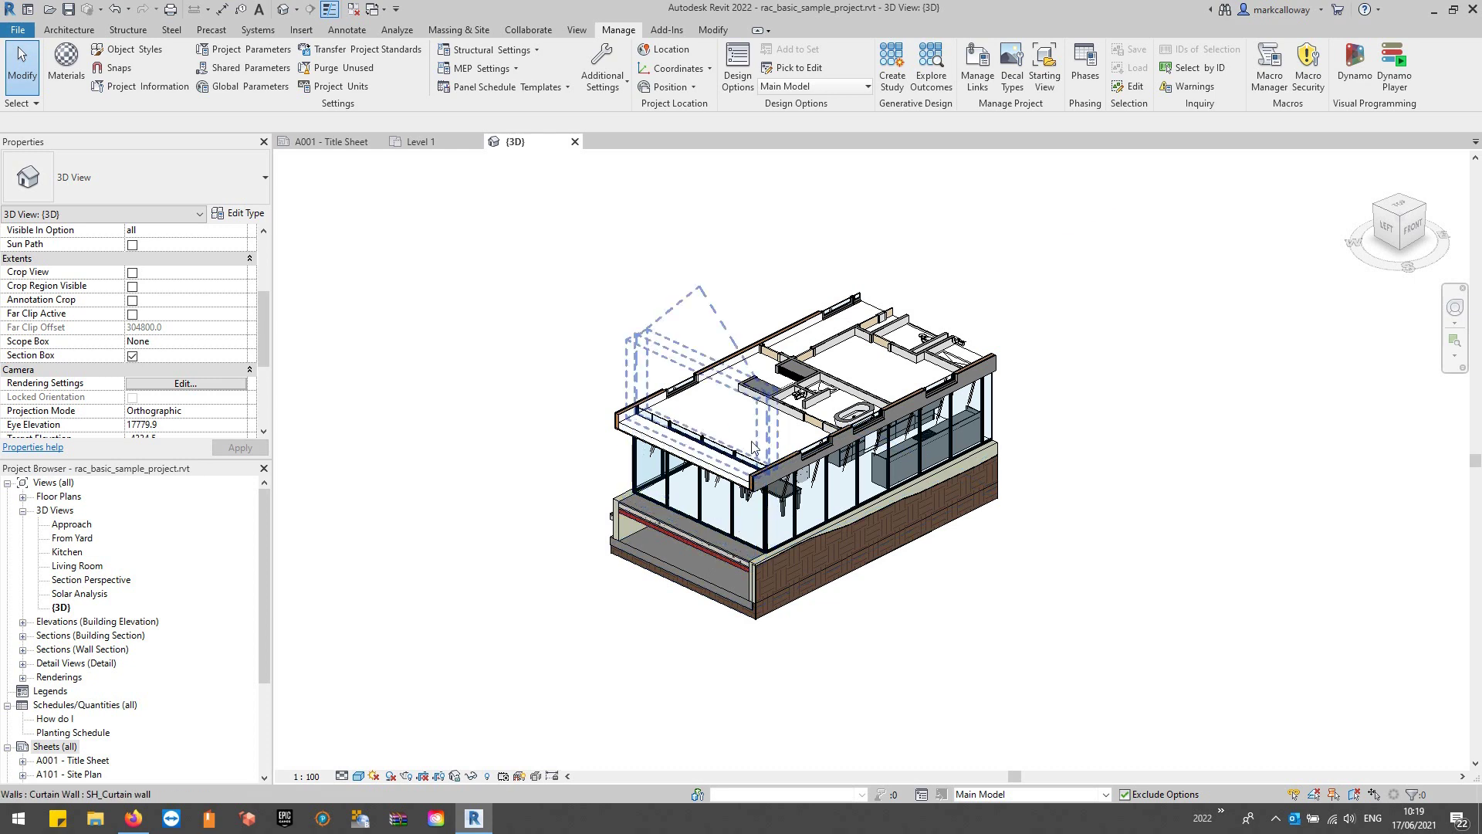
click(760, 479)
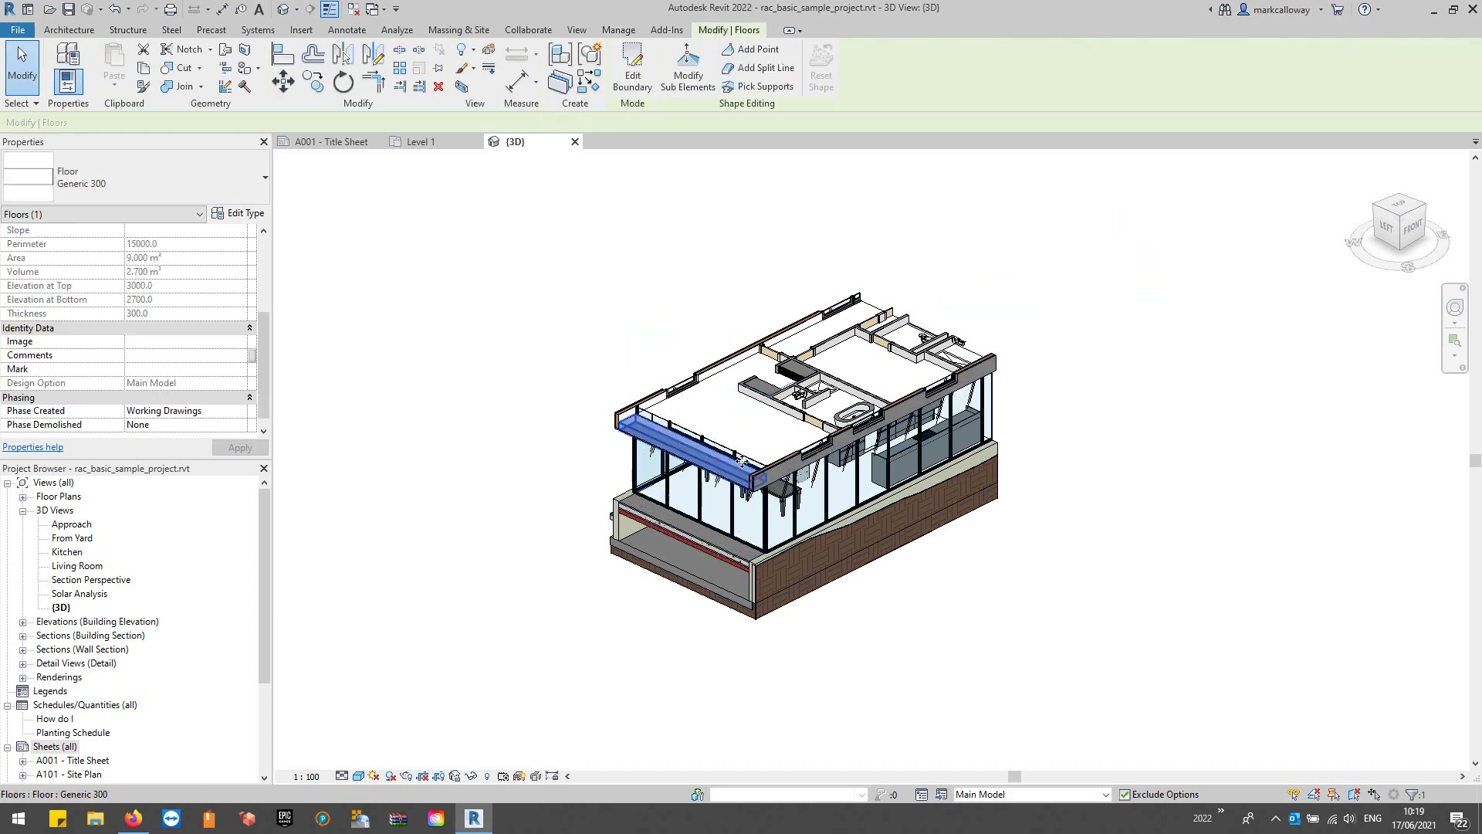
ctrl+click(778, 473)
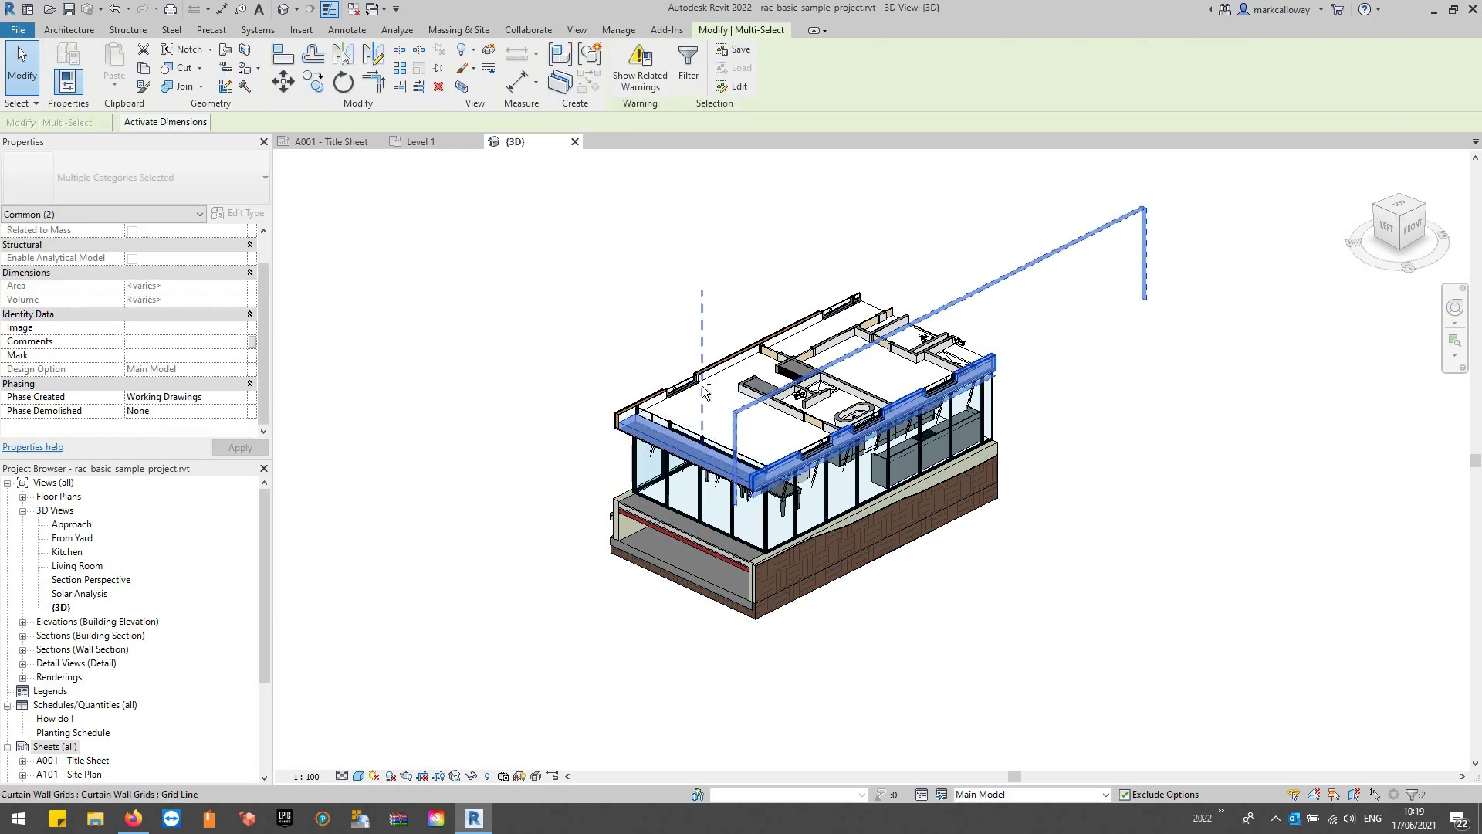
right_click(781, 476)
mouse_move(934, 158)
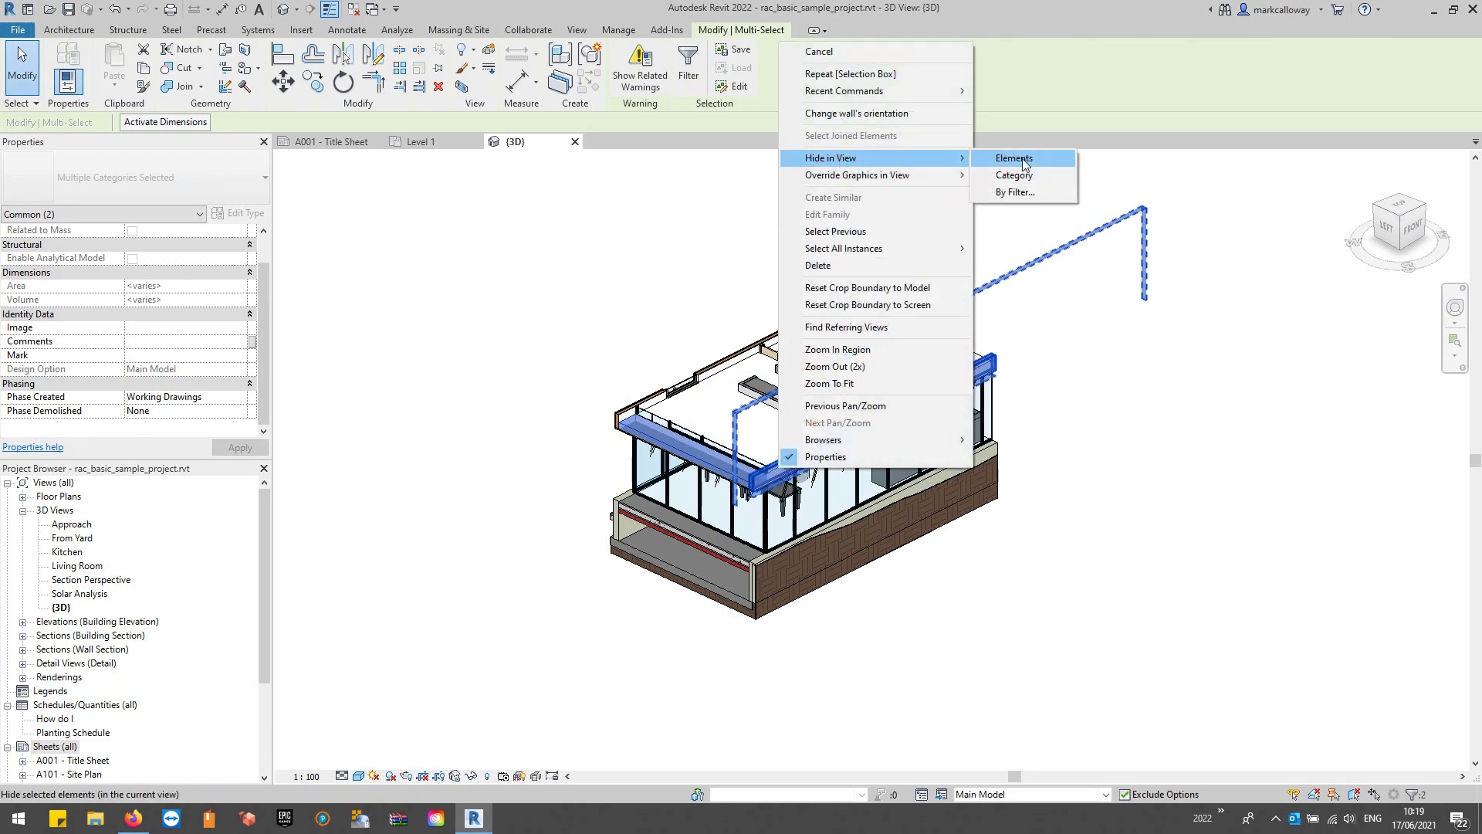
click(1006, 179)
Step: Hide the upper floor slab and the kitchen ceiling in the {3D} view
scroll(802, 502, up, 5)
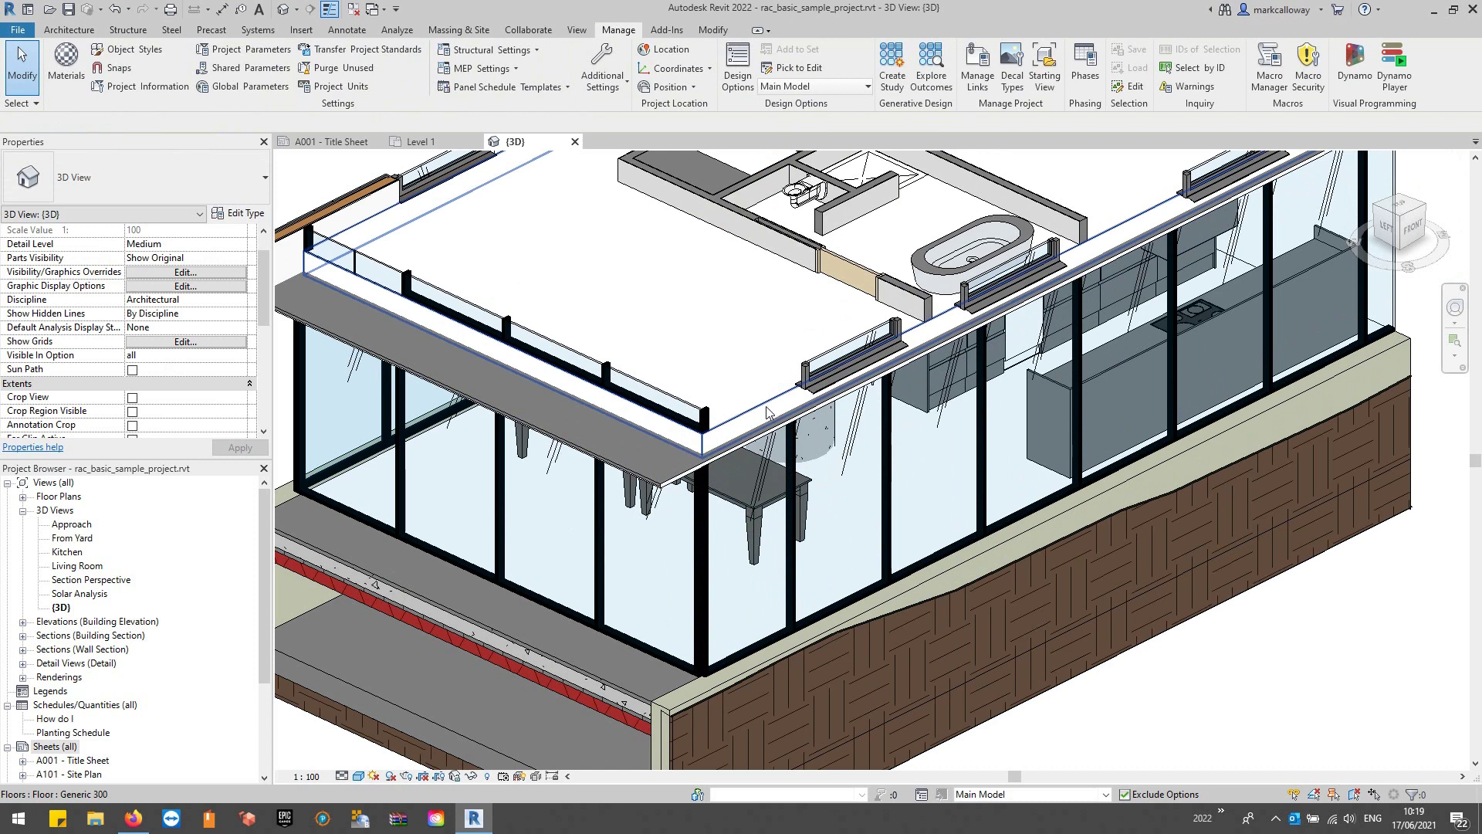
click(766, 412)
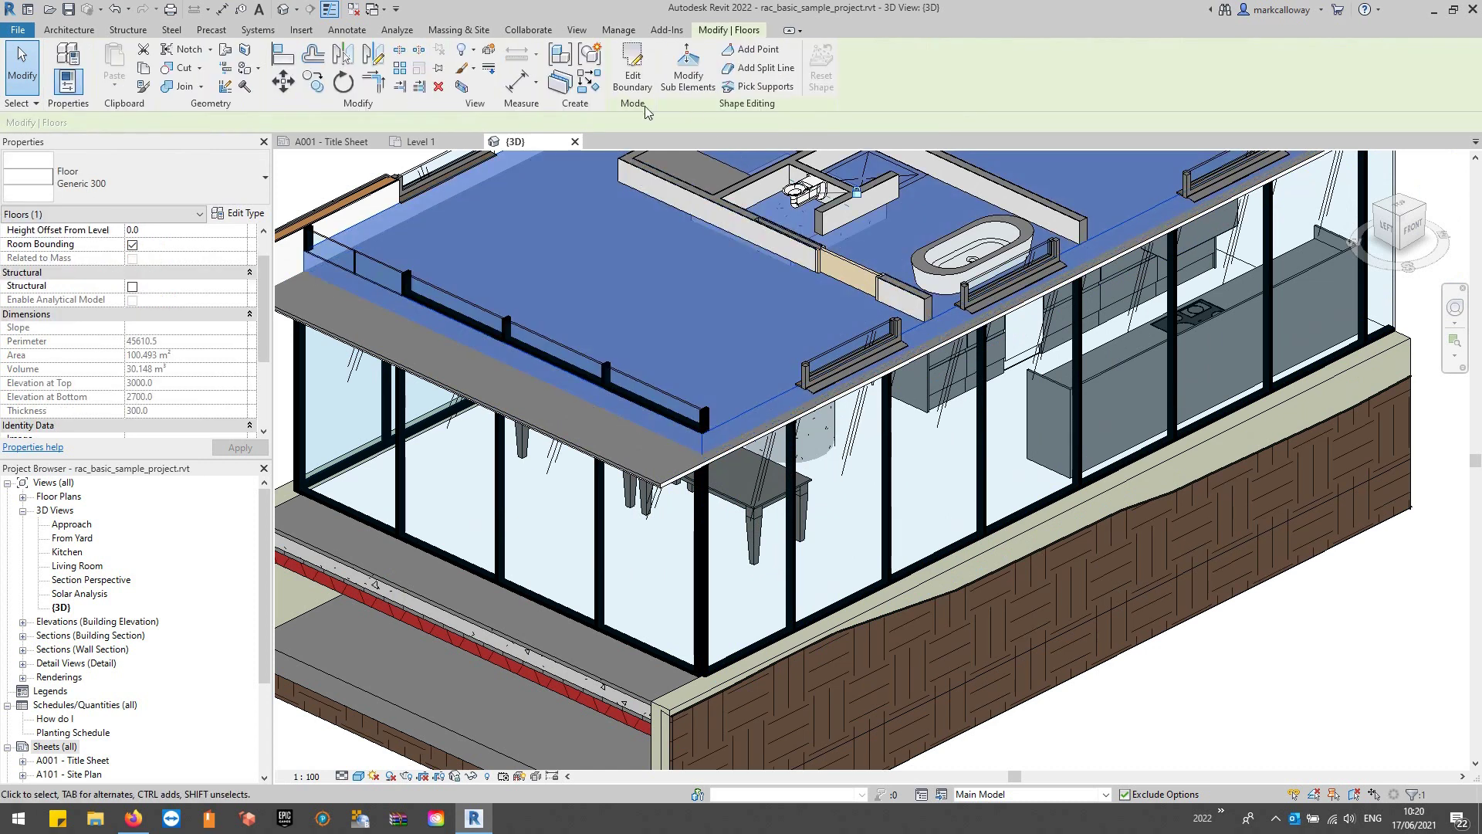
right_click(697, 316)
mouse_move(802, 380)
click(936, 381)
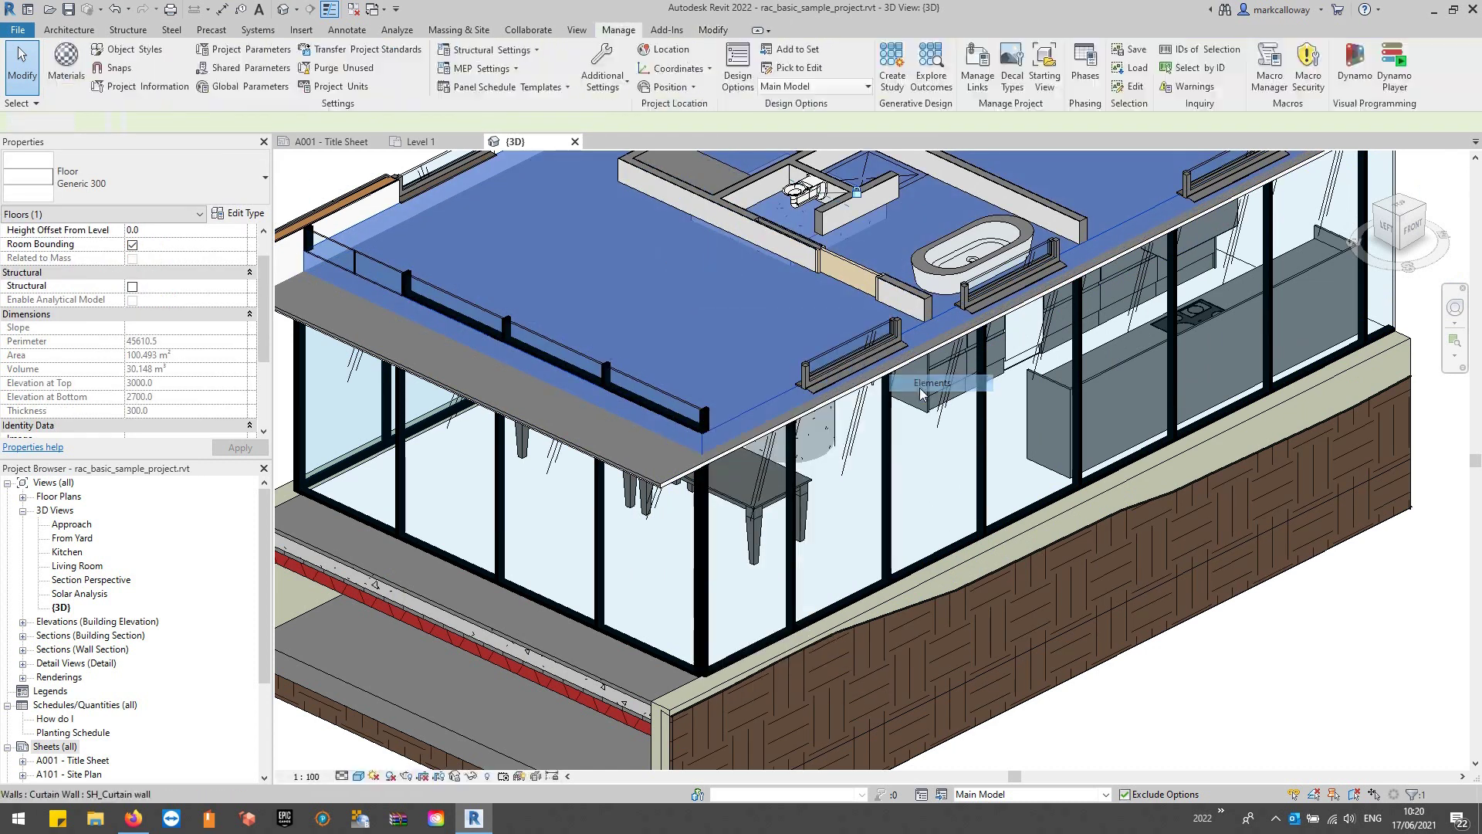
click(768, 426)
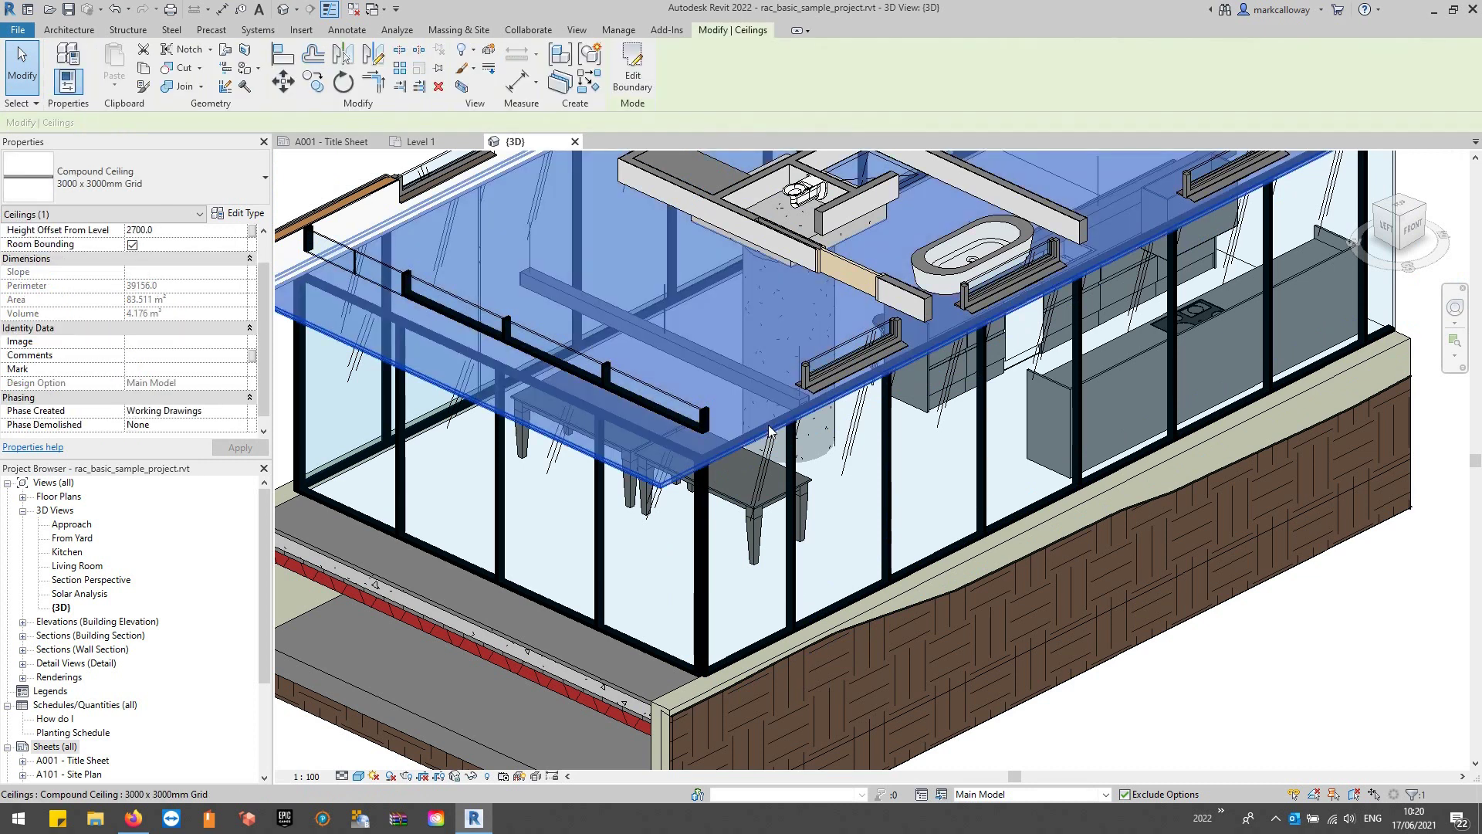
right_click(769, 425)
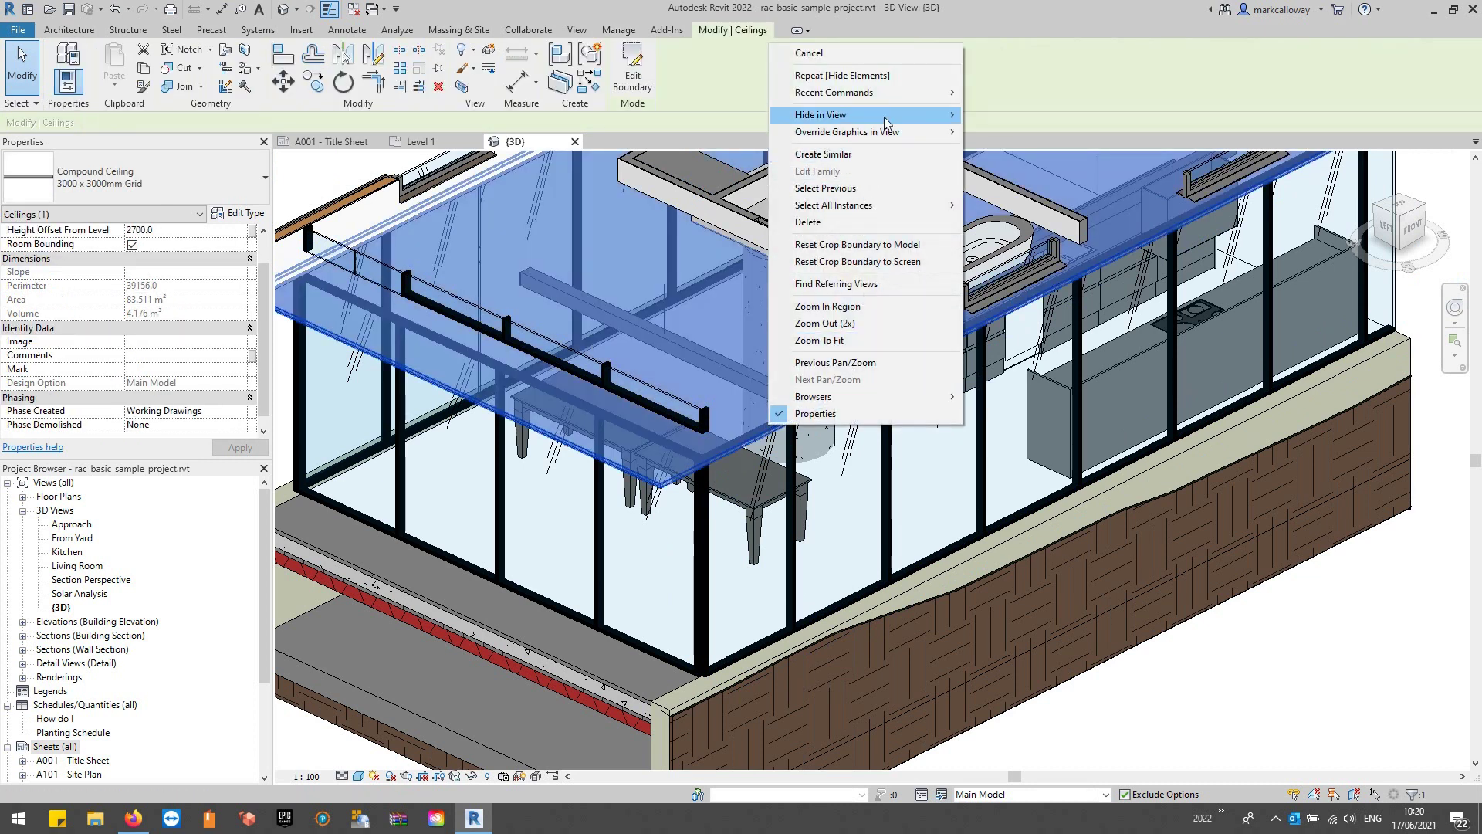
mouse_move(883, 116)
click(976, 120)
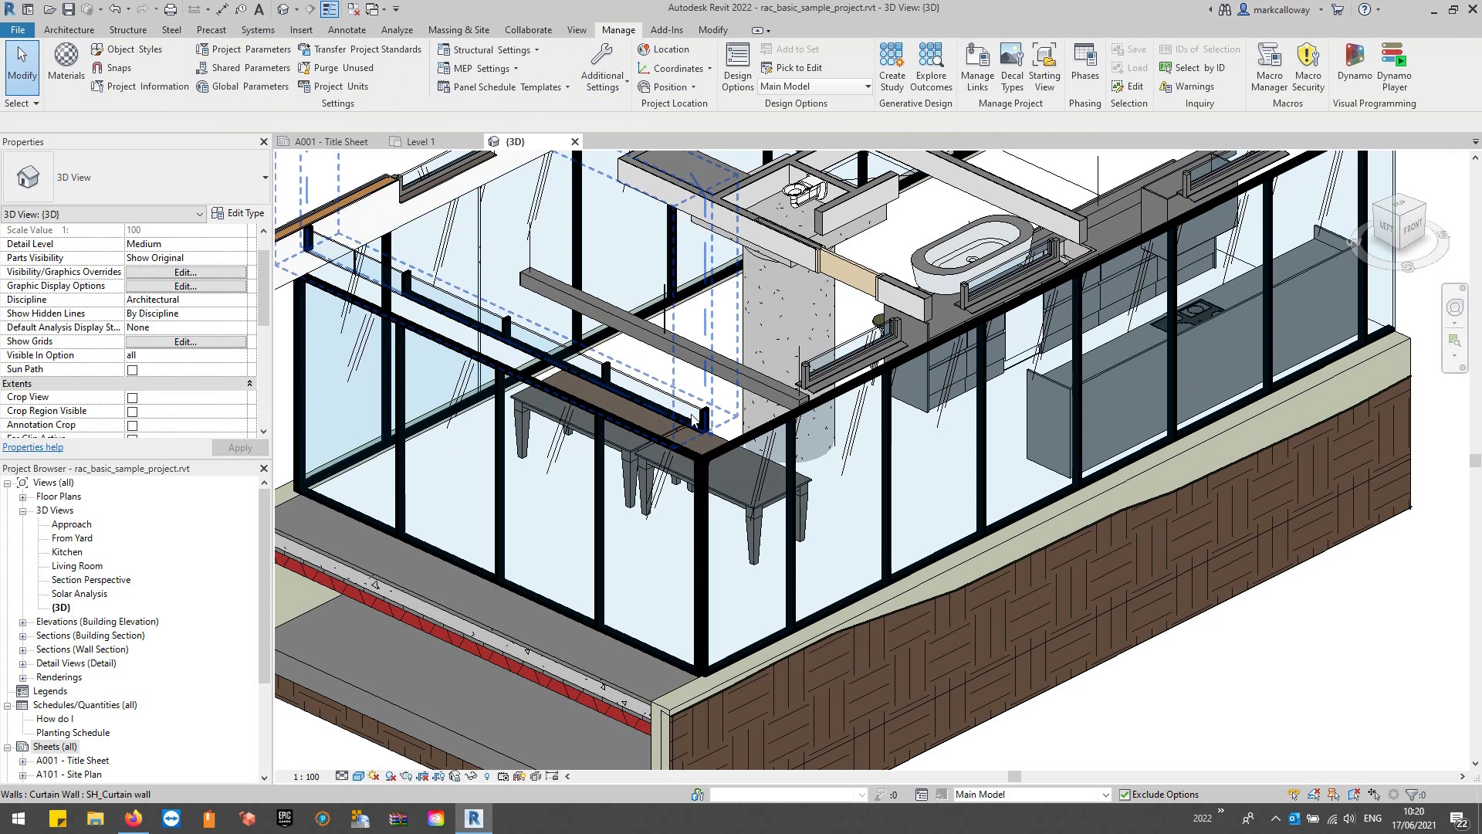
Step: Hide the front, side and rear curtain walls to expose the two dining tables
shift+middle_drag(711, 442, 772, 444)
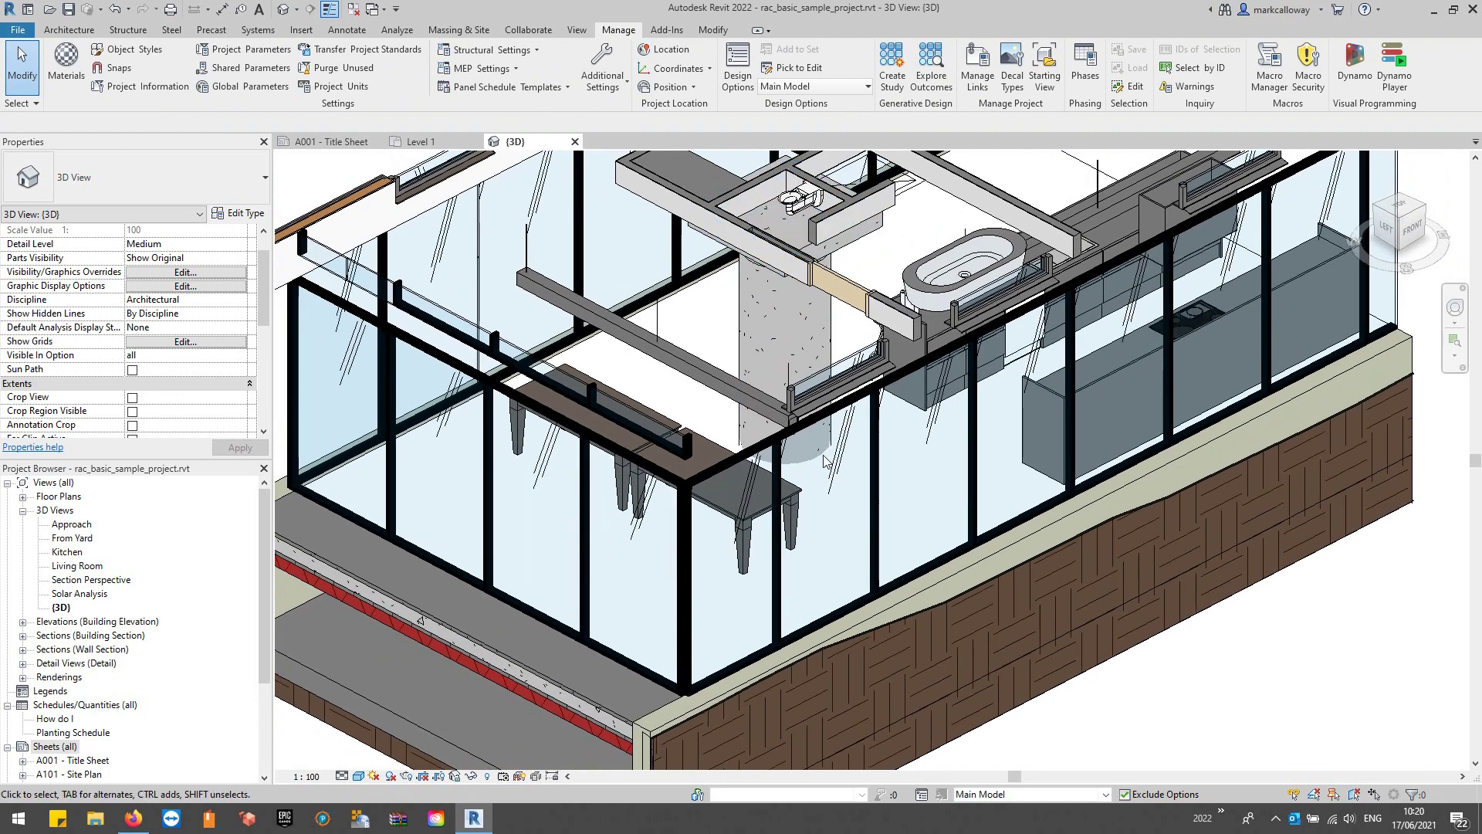
click(769, 441)
right_click(769, 441)
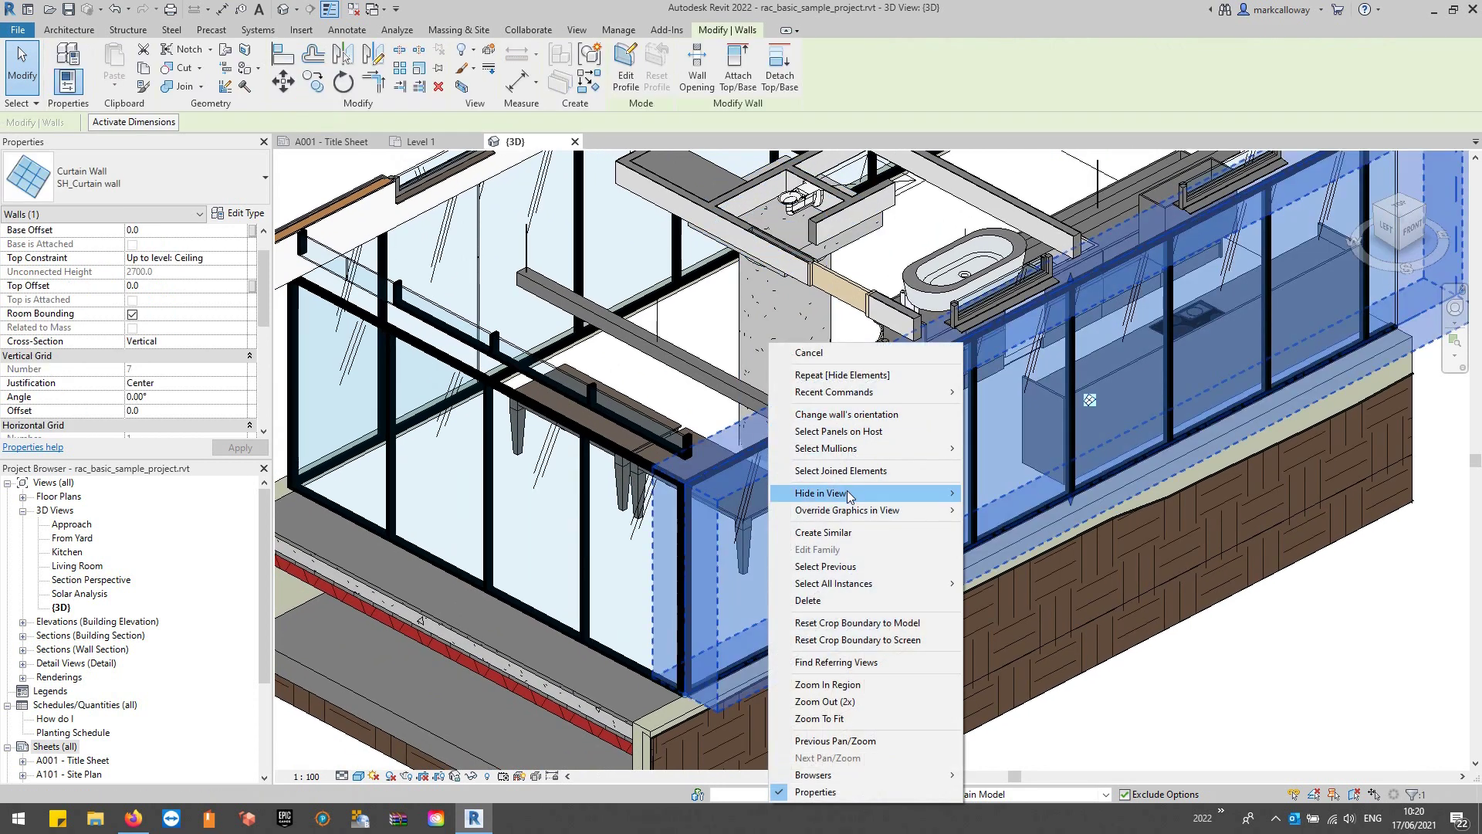
click(1002, 493)
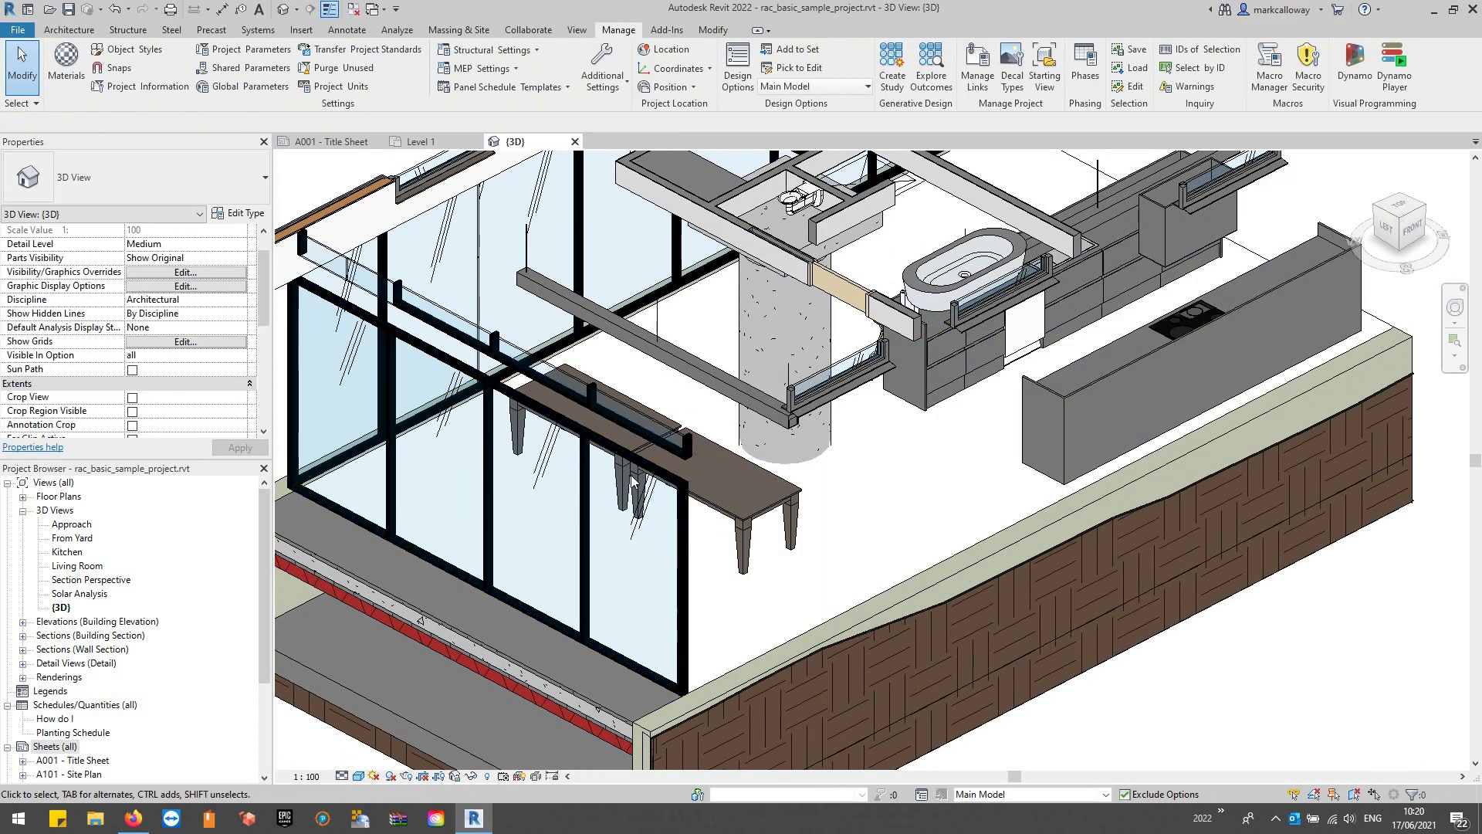
right_click(677, 489)
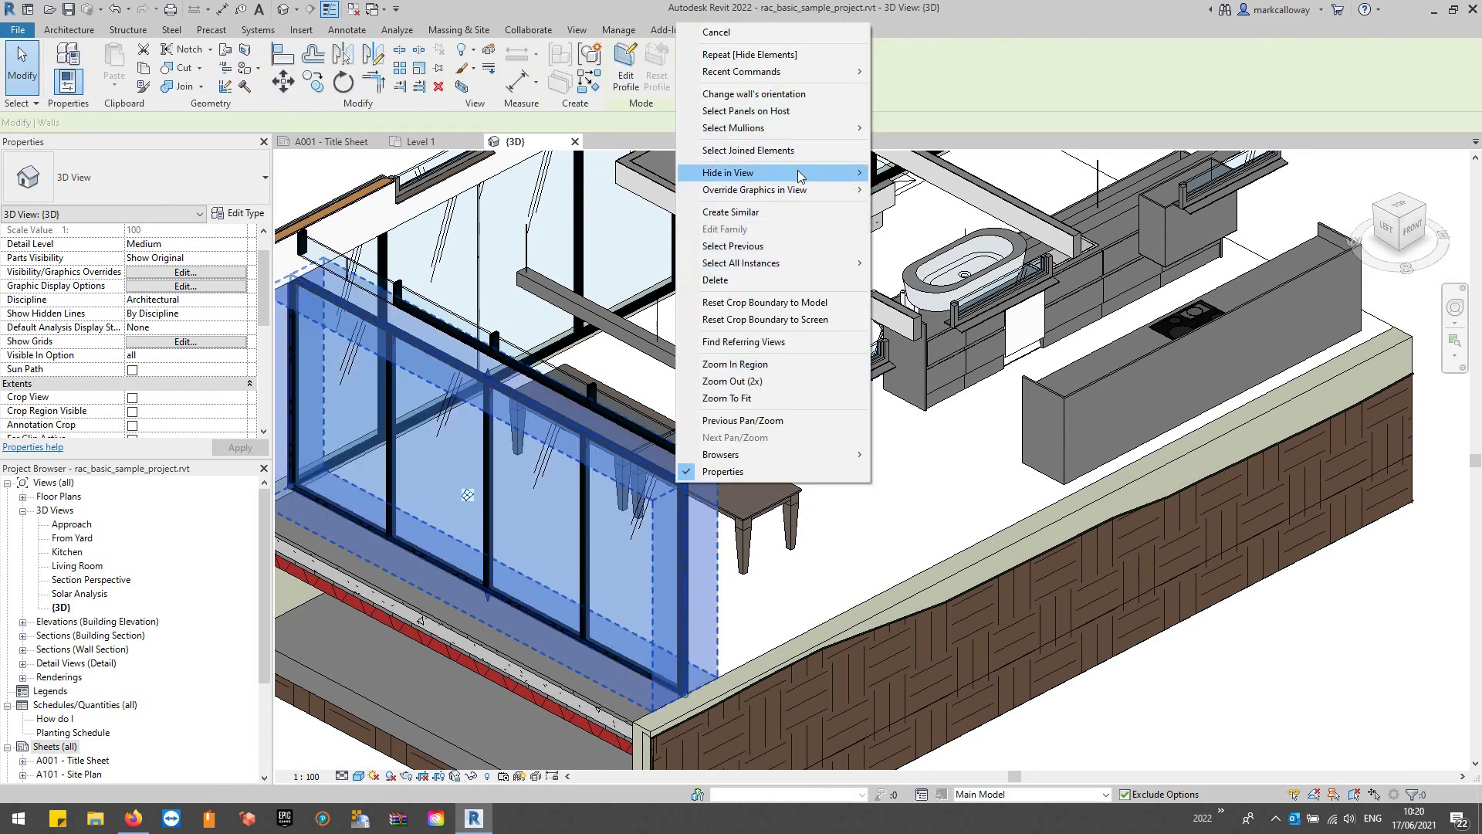
mouse_move(842, 172)
click(909, 189)
shift+middle_drag(849, 502, 792, 480)
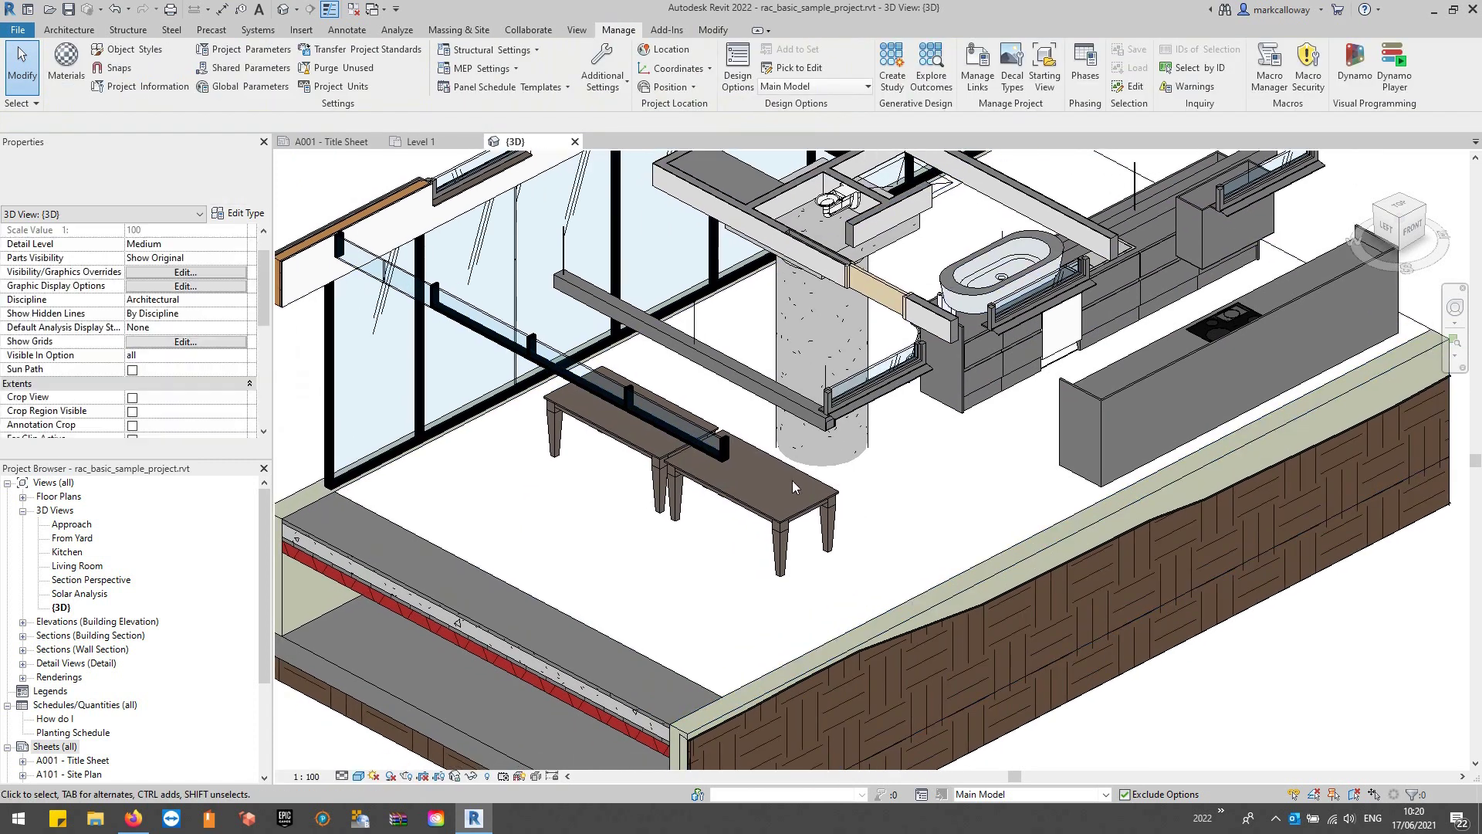
click(724, 447)
right_click(724, 448)
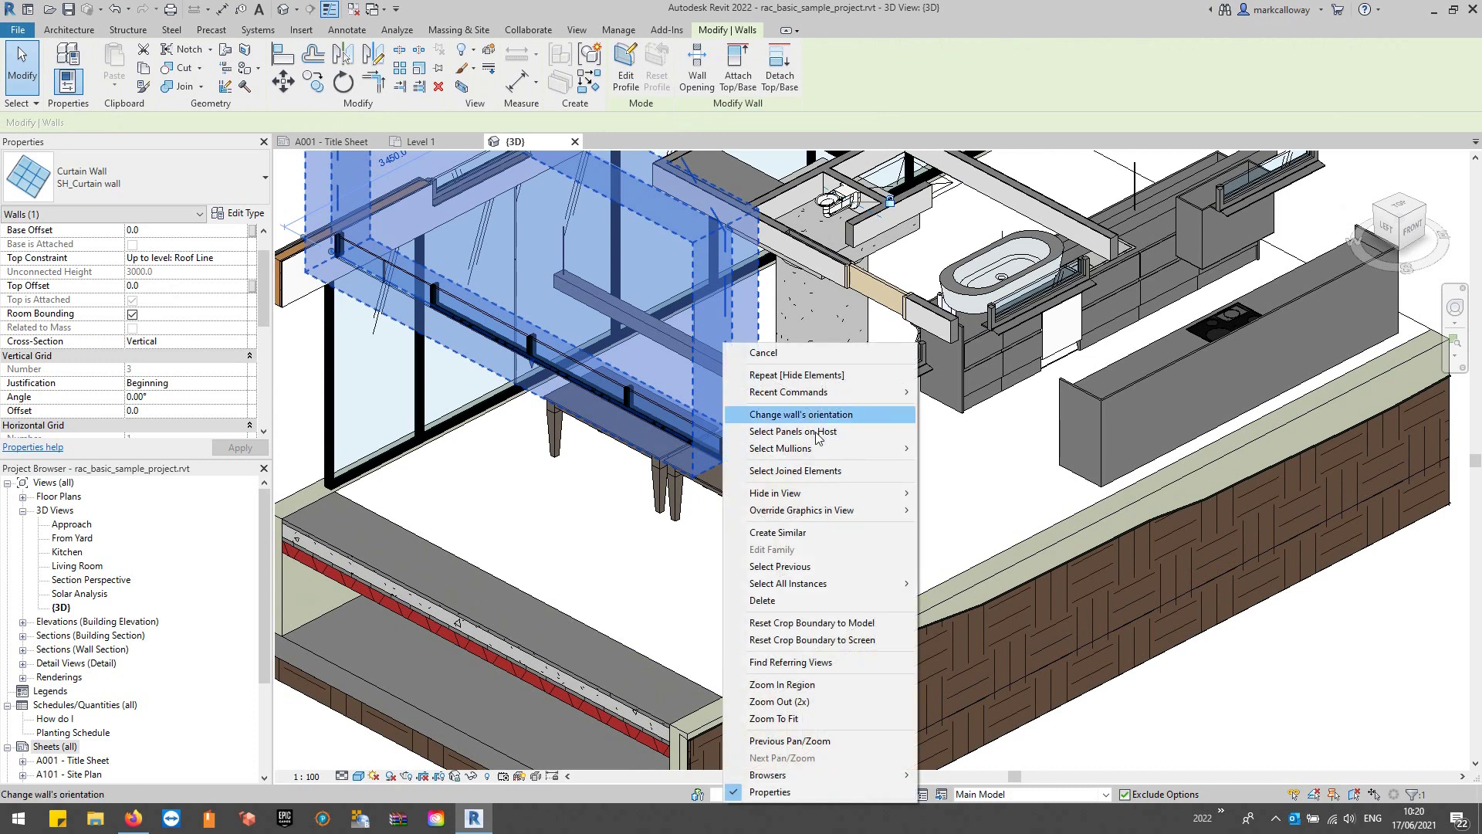
mouse_move(834, 491)
click(969, 495)
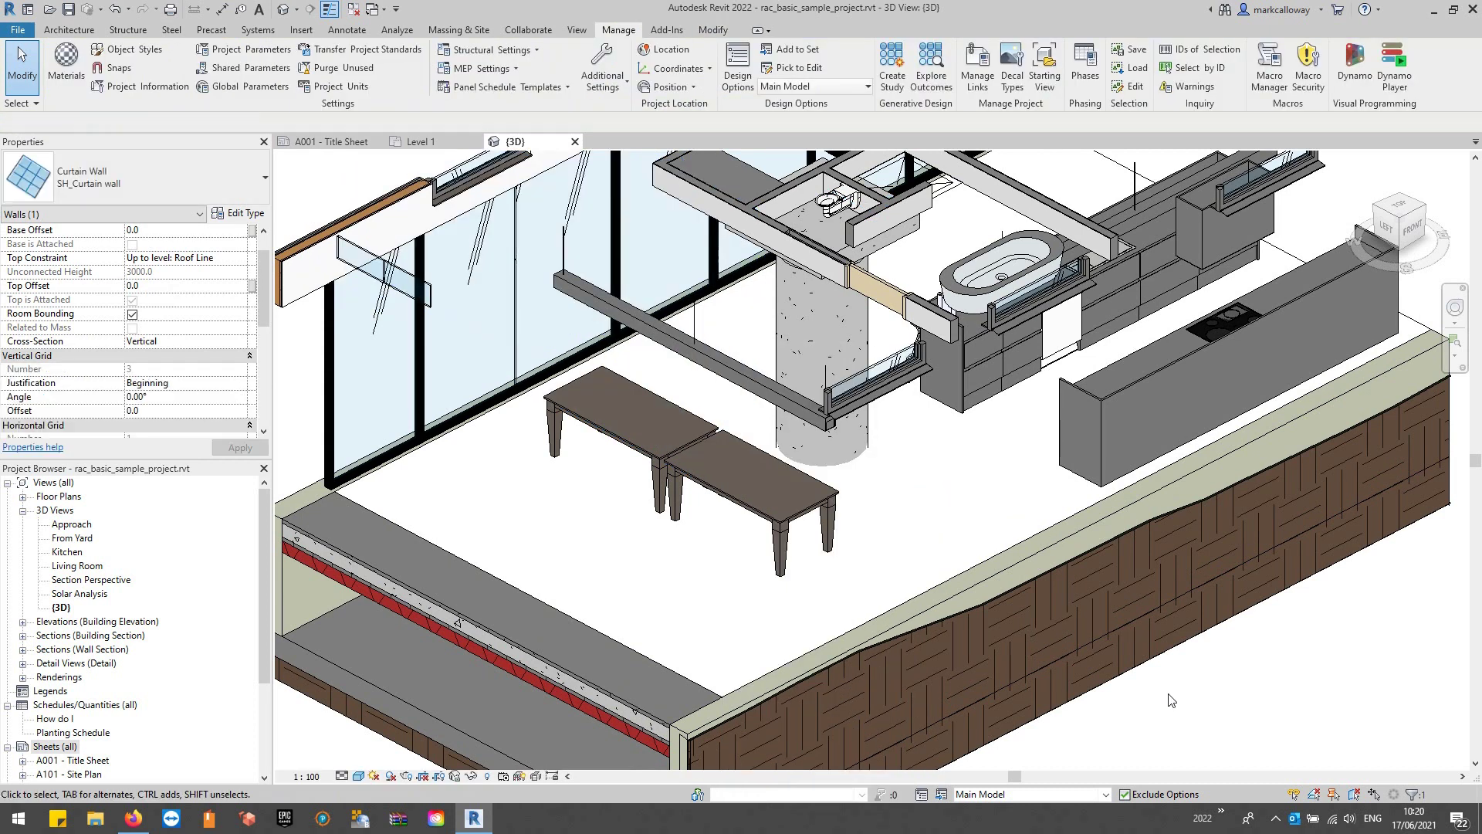
scroll(1199, 712, down, 3)
Step: Frame the whole kitchen and save the angle as a new 3D view, starting the name 'K'
shift+middle_drag(1200, 712, 1204, 540)
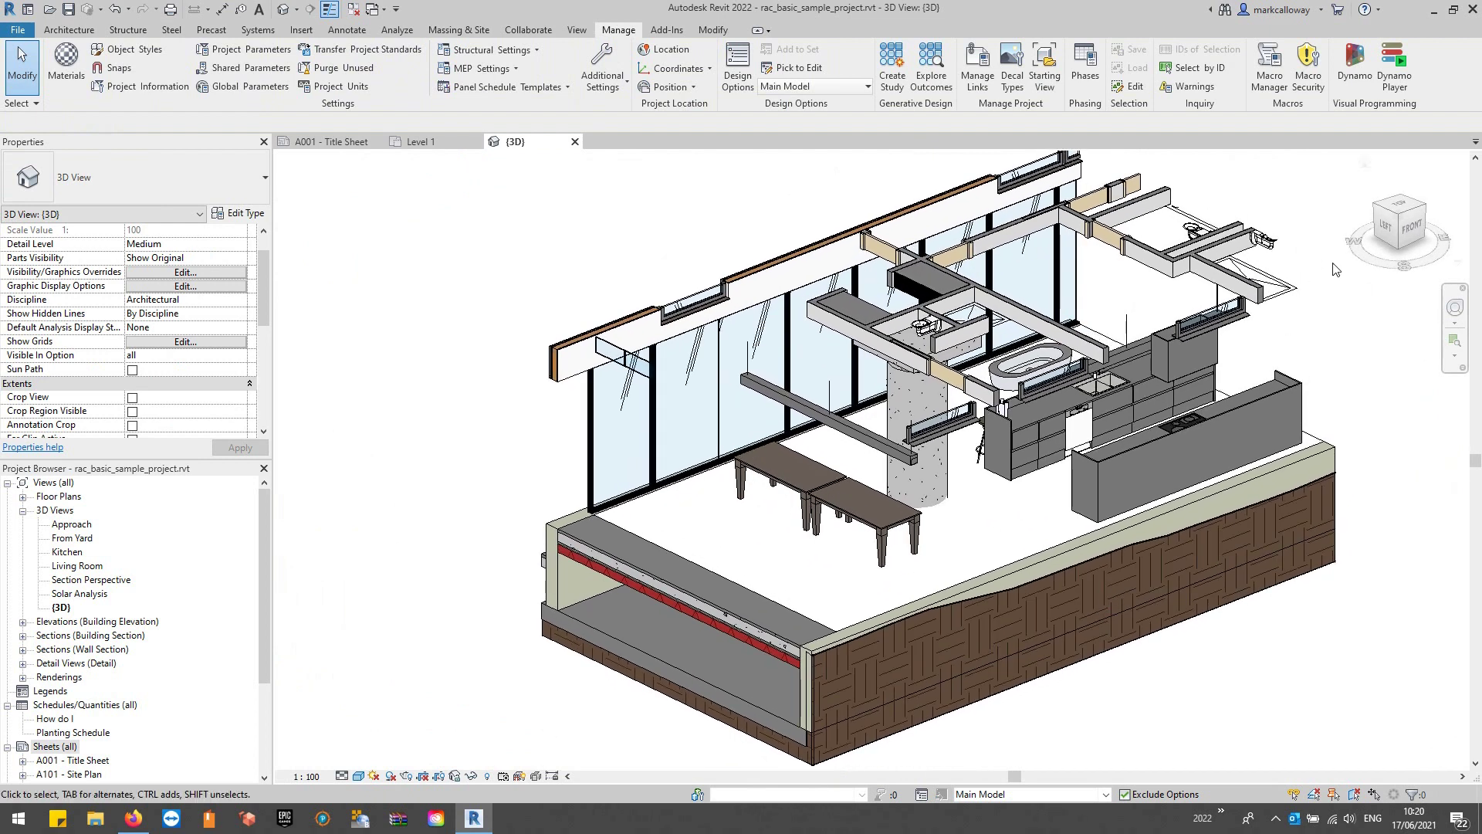
right_click(1400, 218)
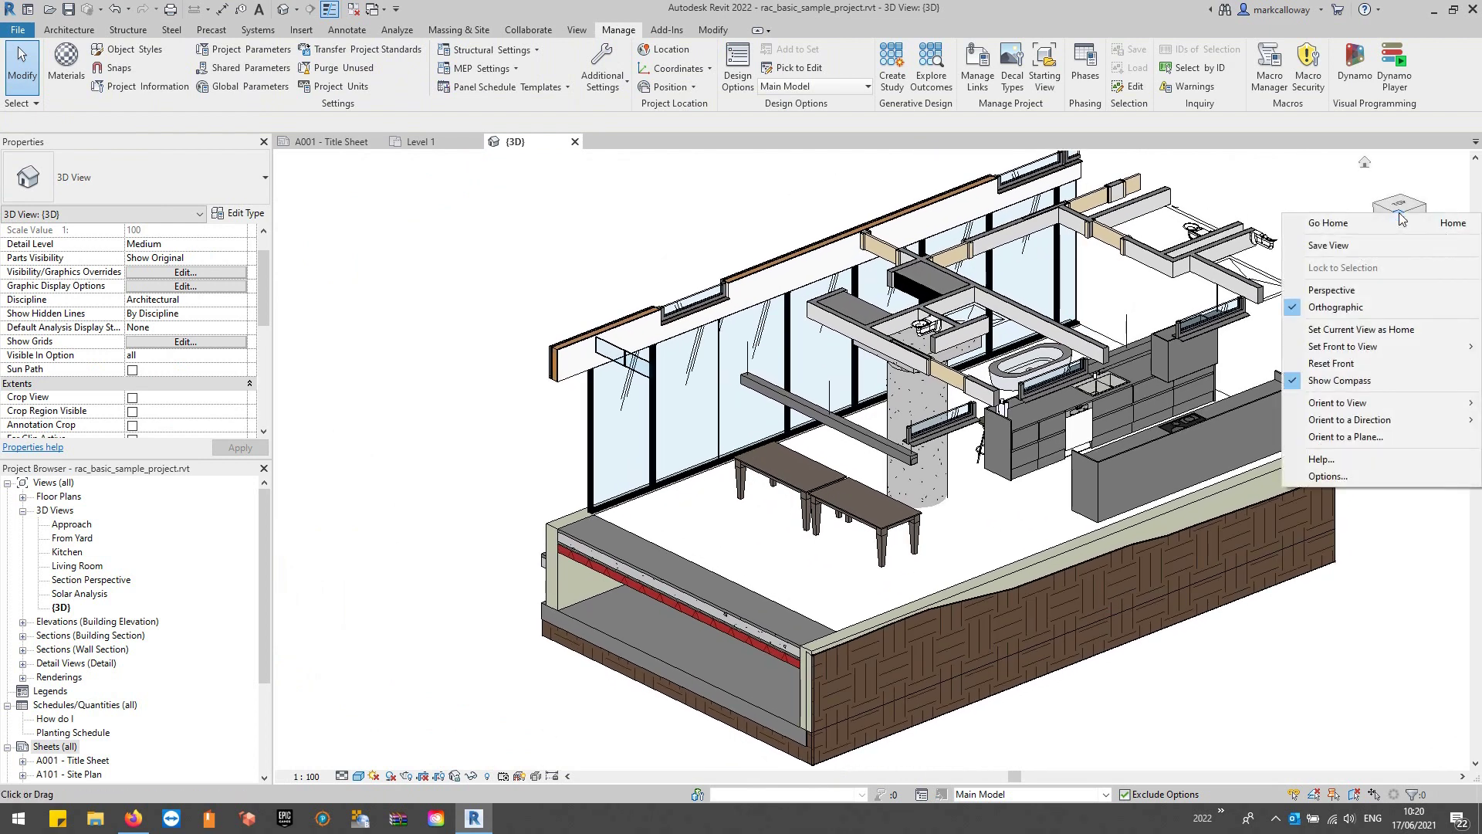
click(1364, 249)
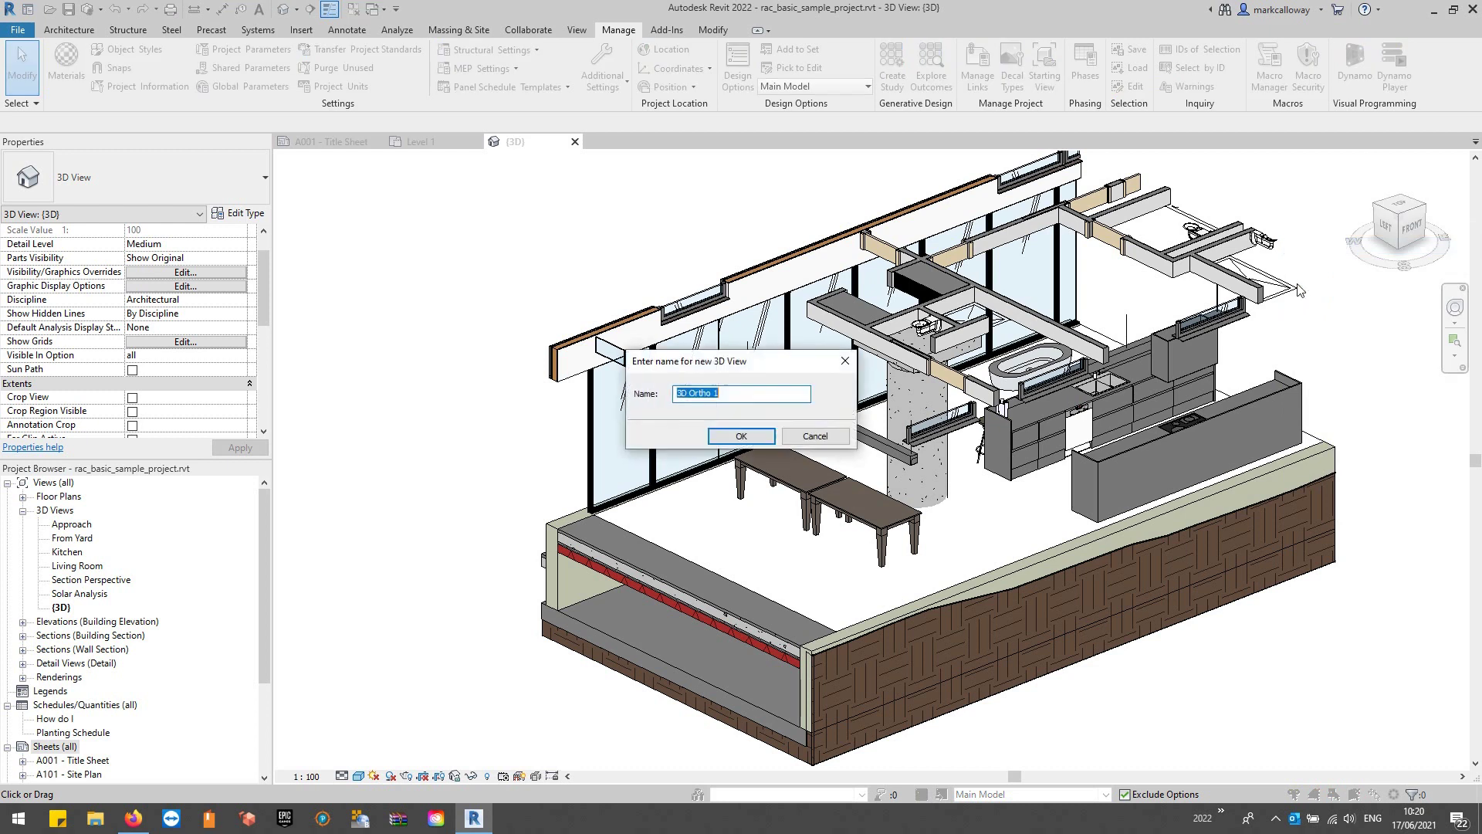
text(Kitchen)
Step: Save the kitchen angle as the 3D view Kitchen Option 1, then open the site's default {3D} view
key(Return)
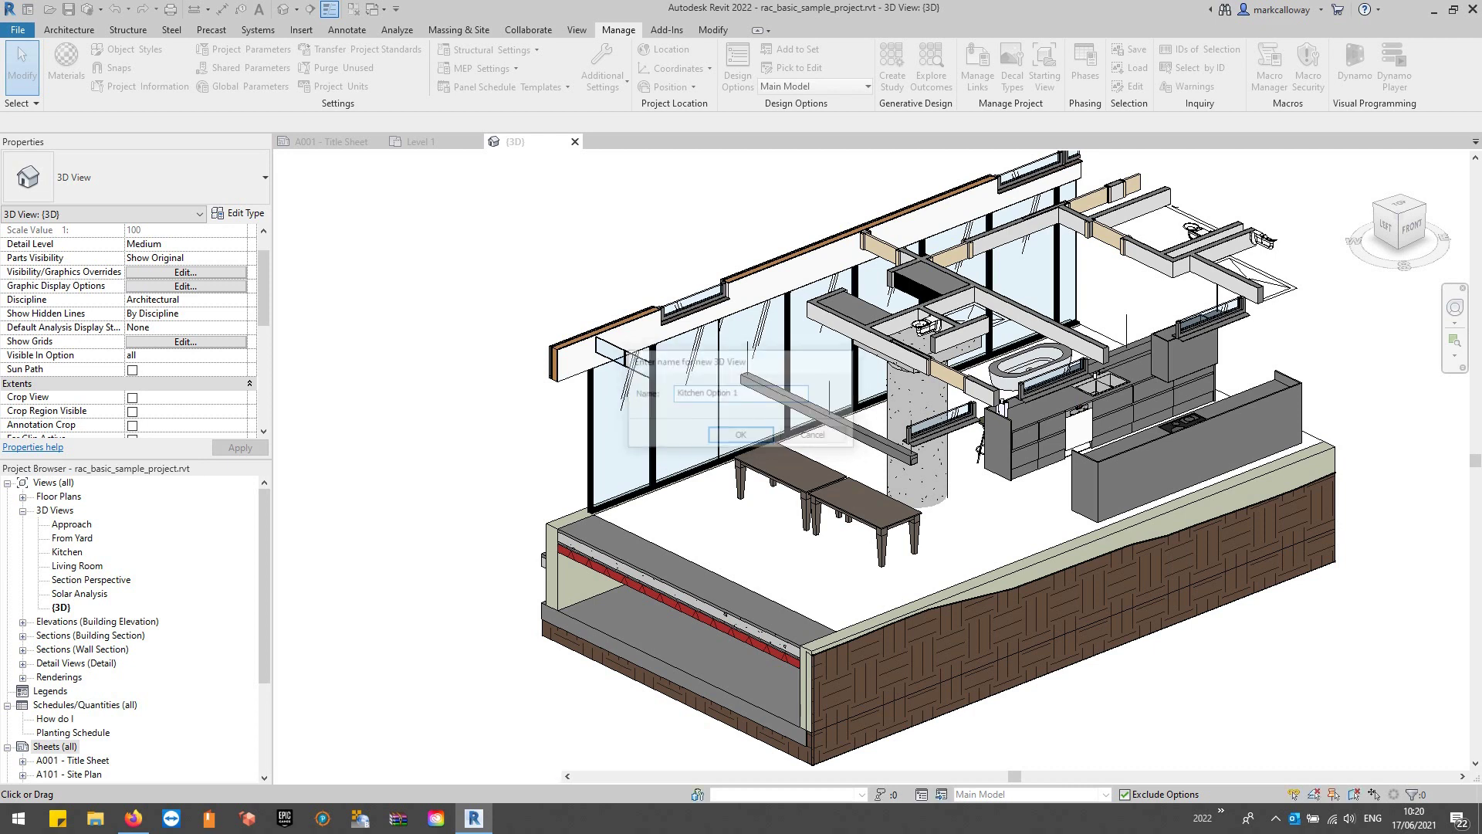
right_click(1414, 212)
click(1394, 244)
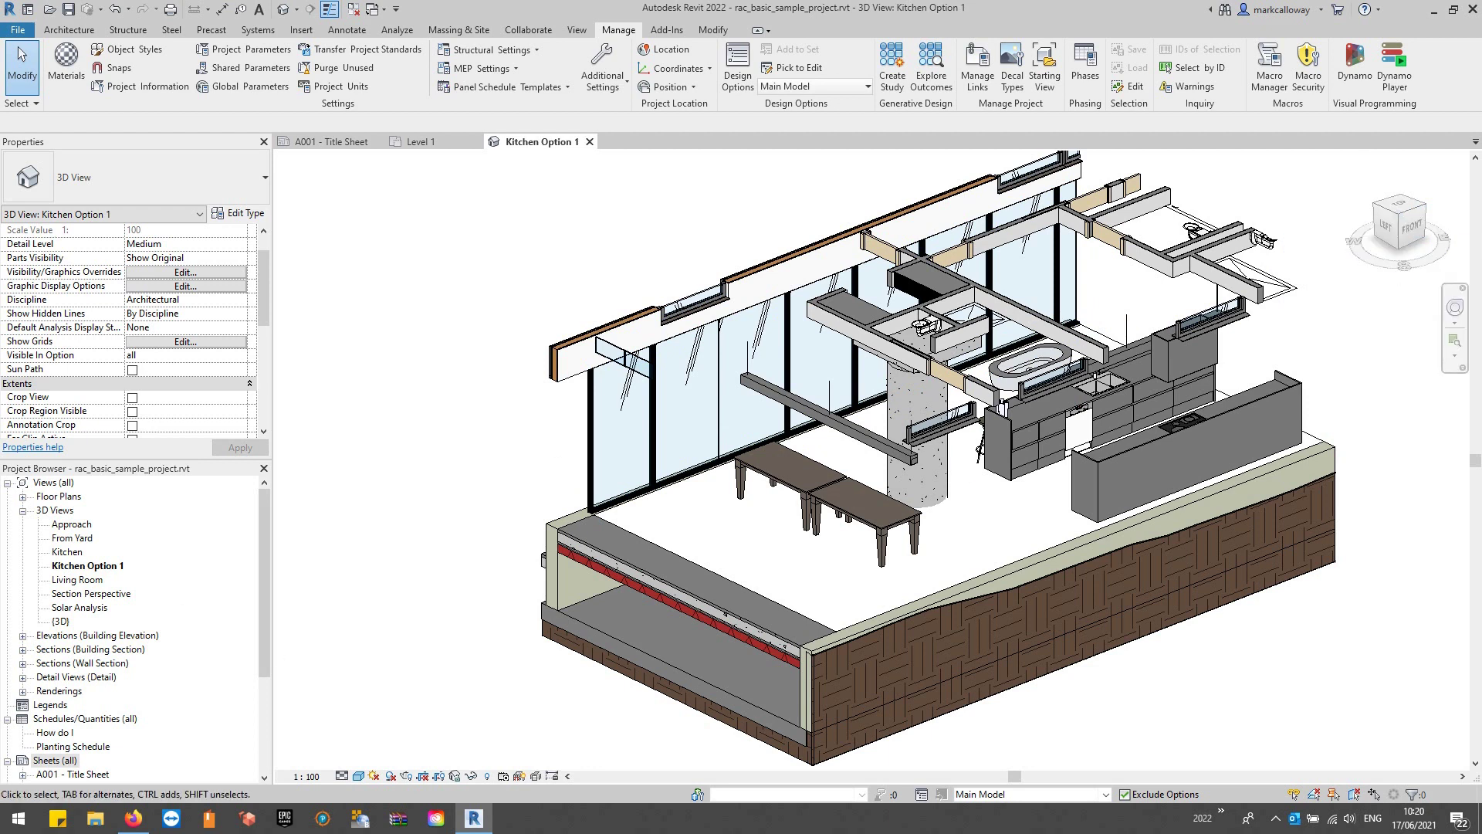
click(283, 9)
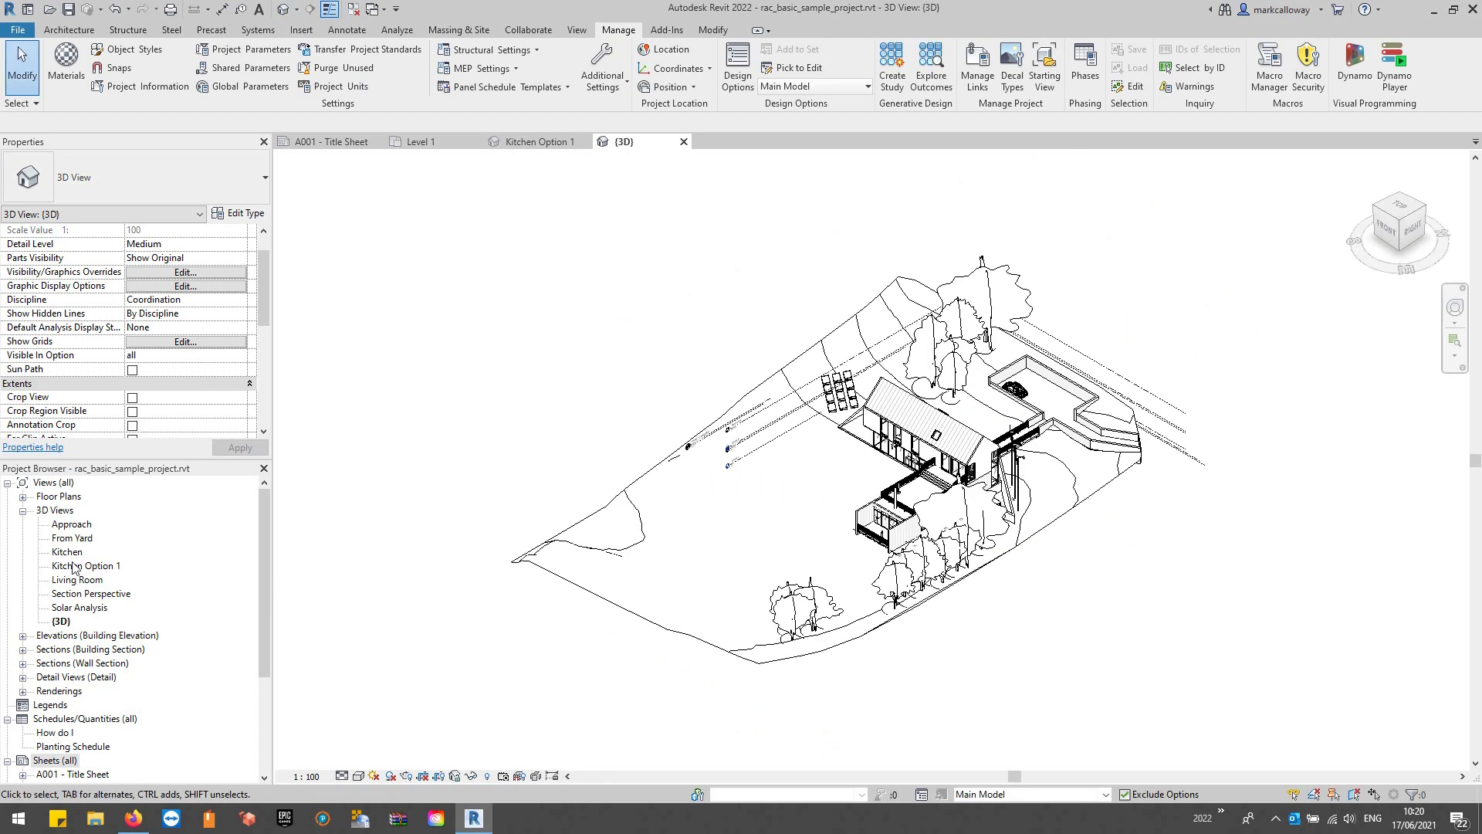
Step: Duplicate the Kitchen Option 1 view and rename the copy Kitchen Option 2
click(91, 566)
right_click(91, 566)
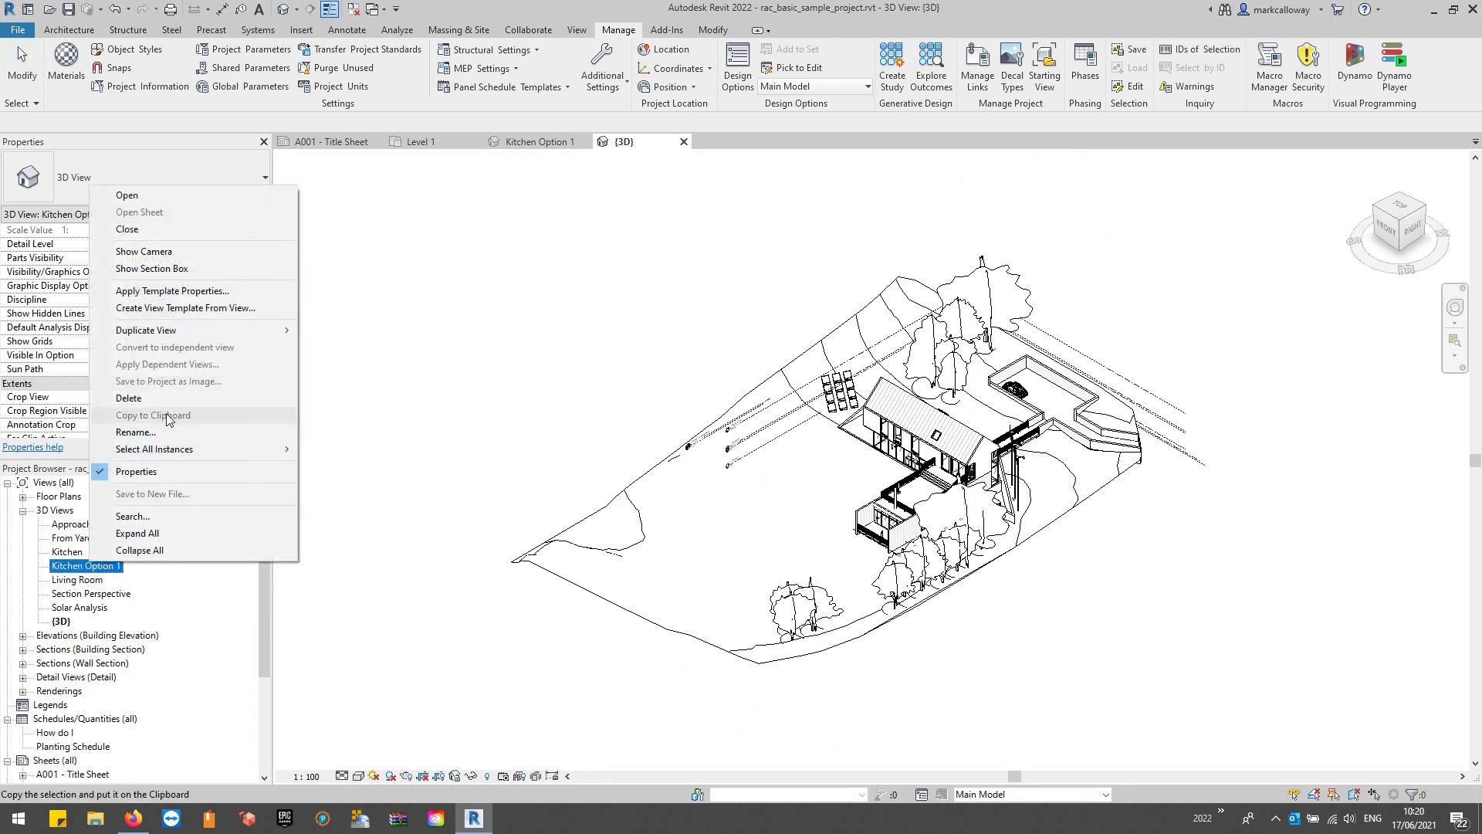
mouse_move(173, 330)
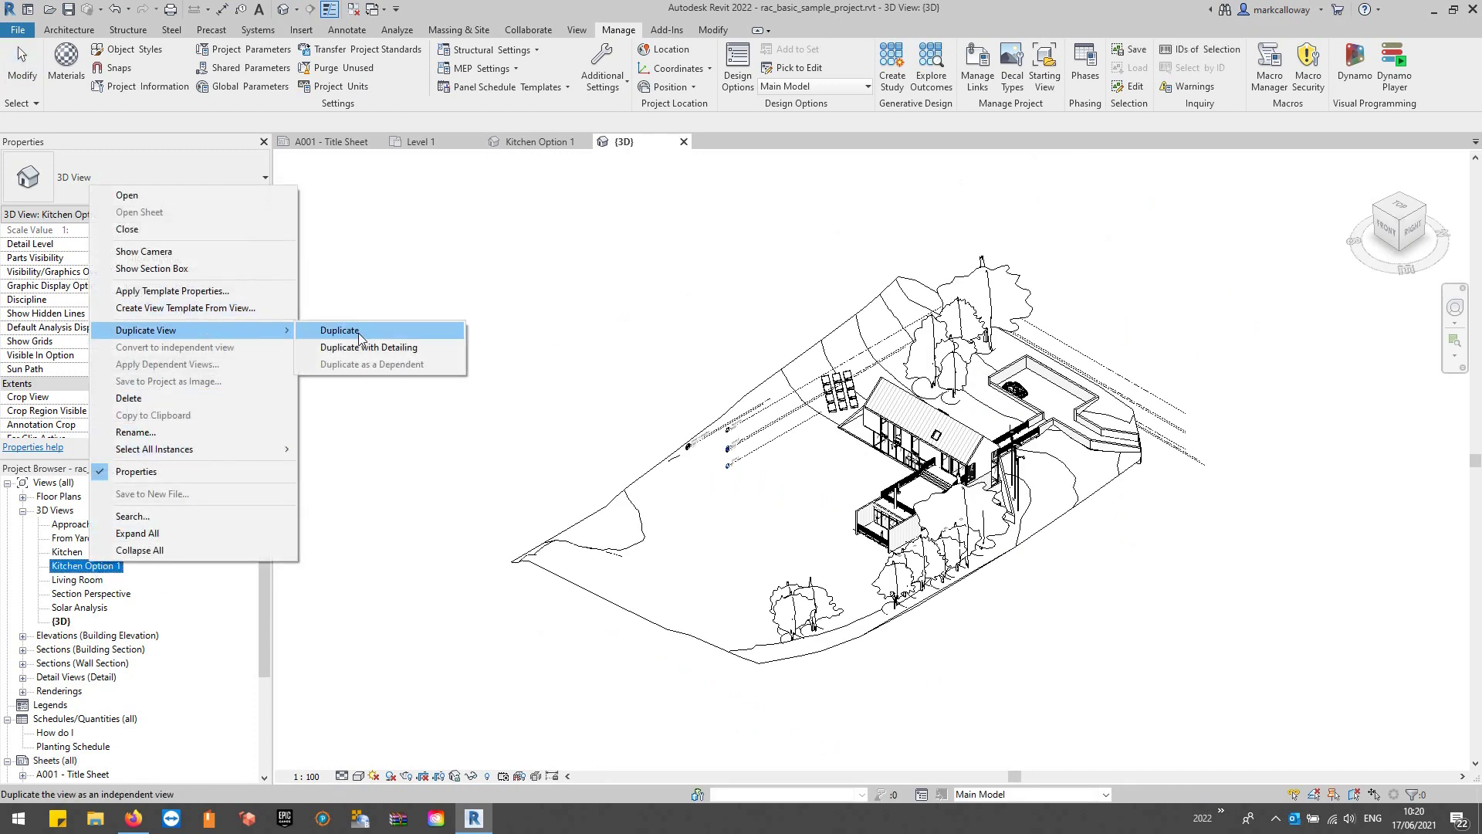
click(359, 337)
right_click(116, 579)
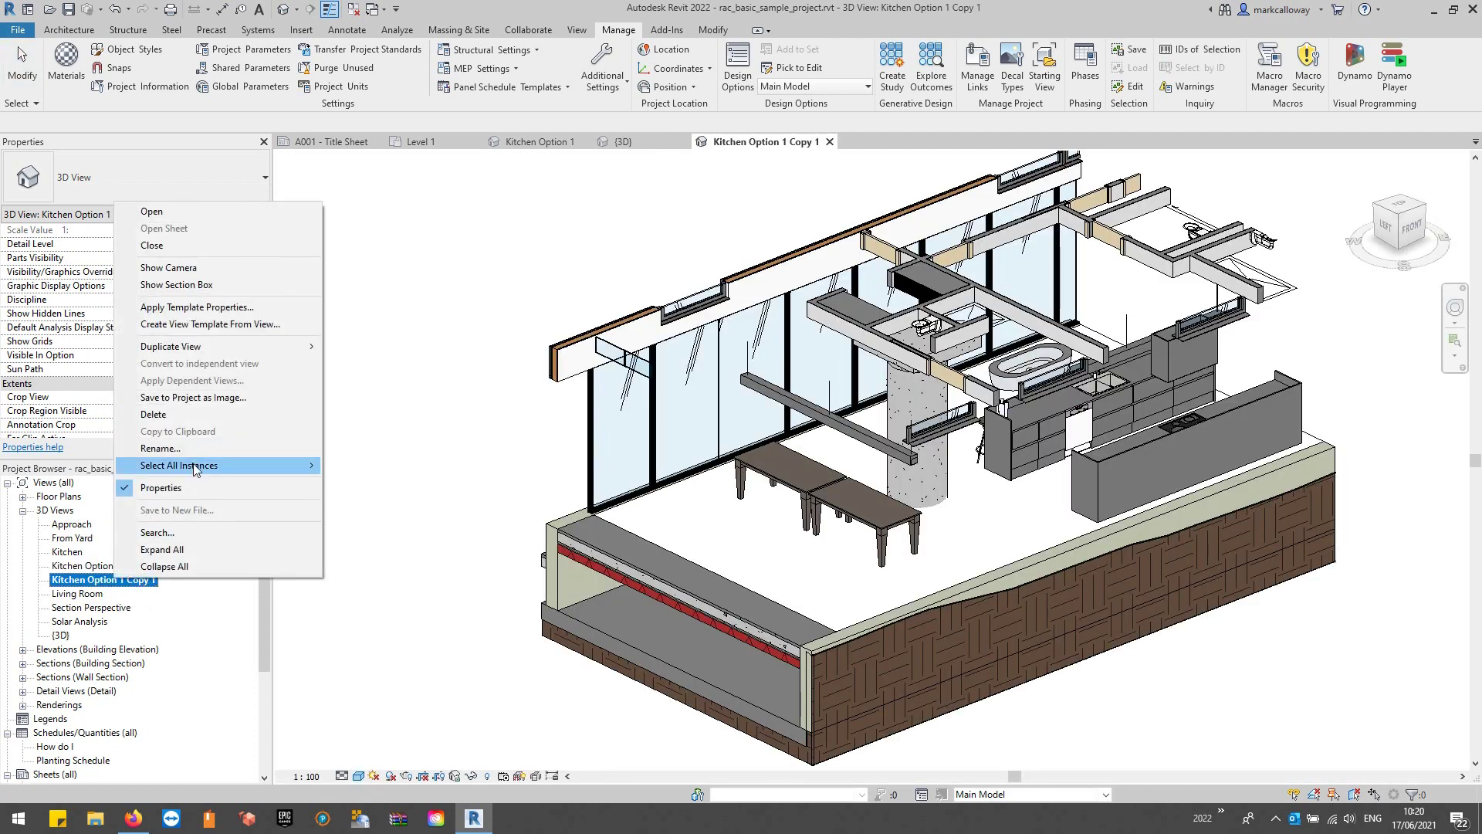
click(160, 448)
drag(161, 578, 129, 578)
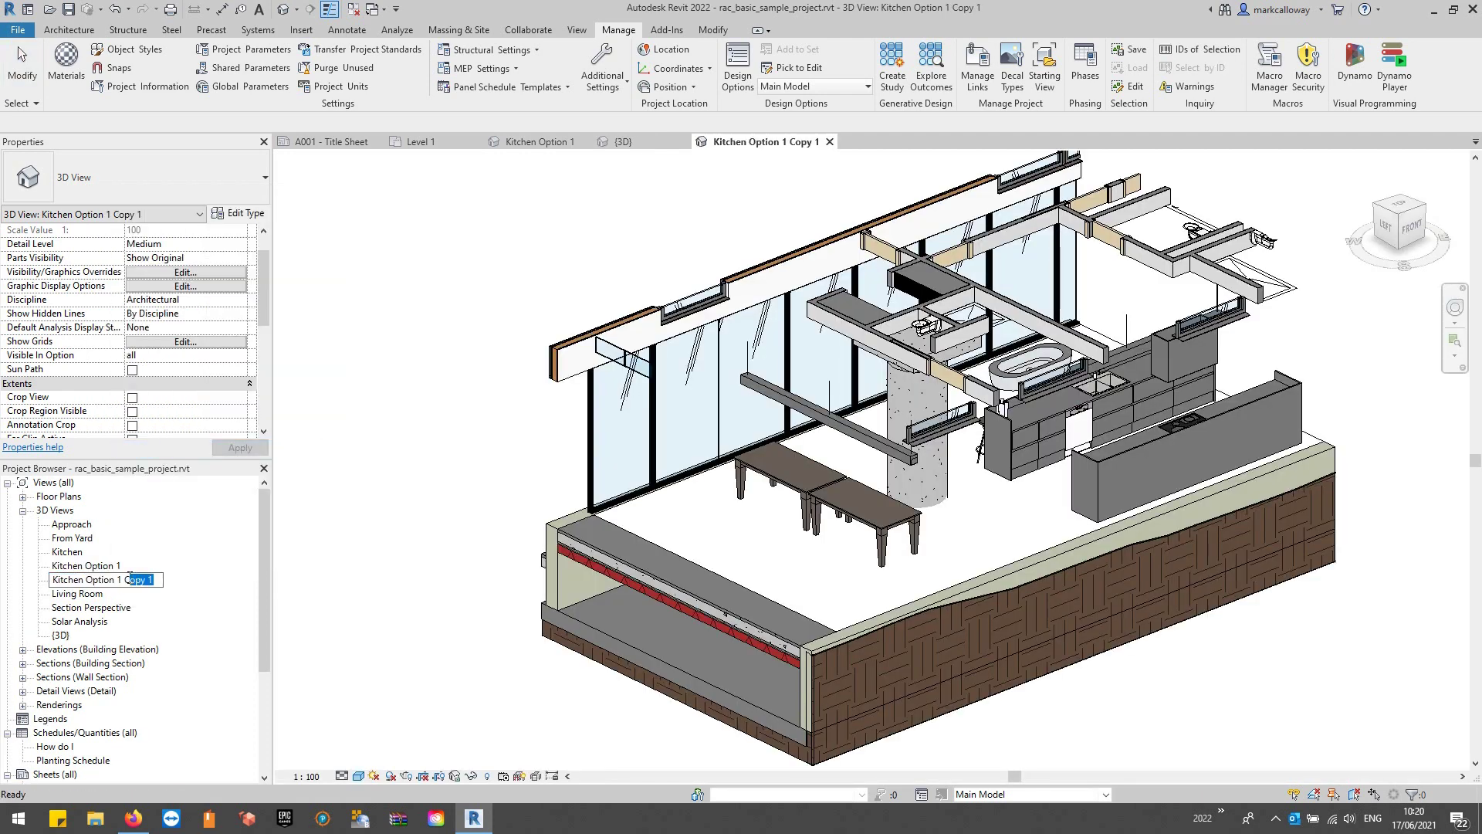
text(2)
key(Return)
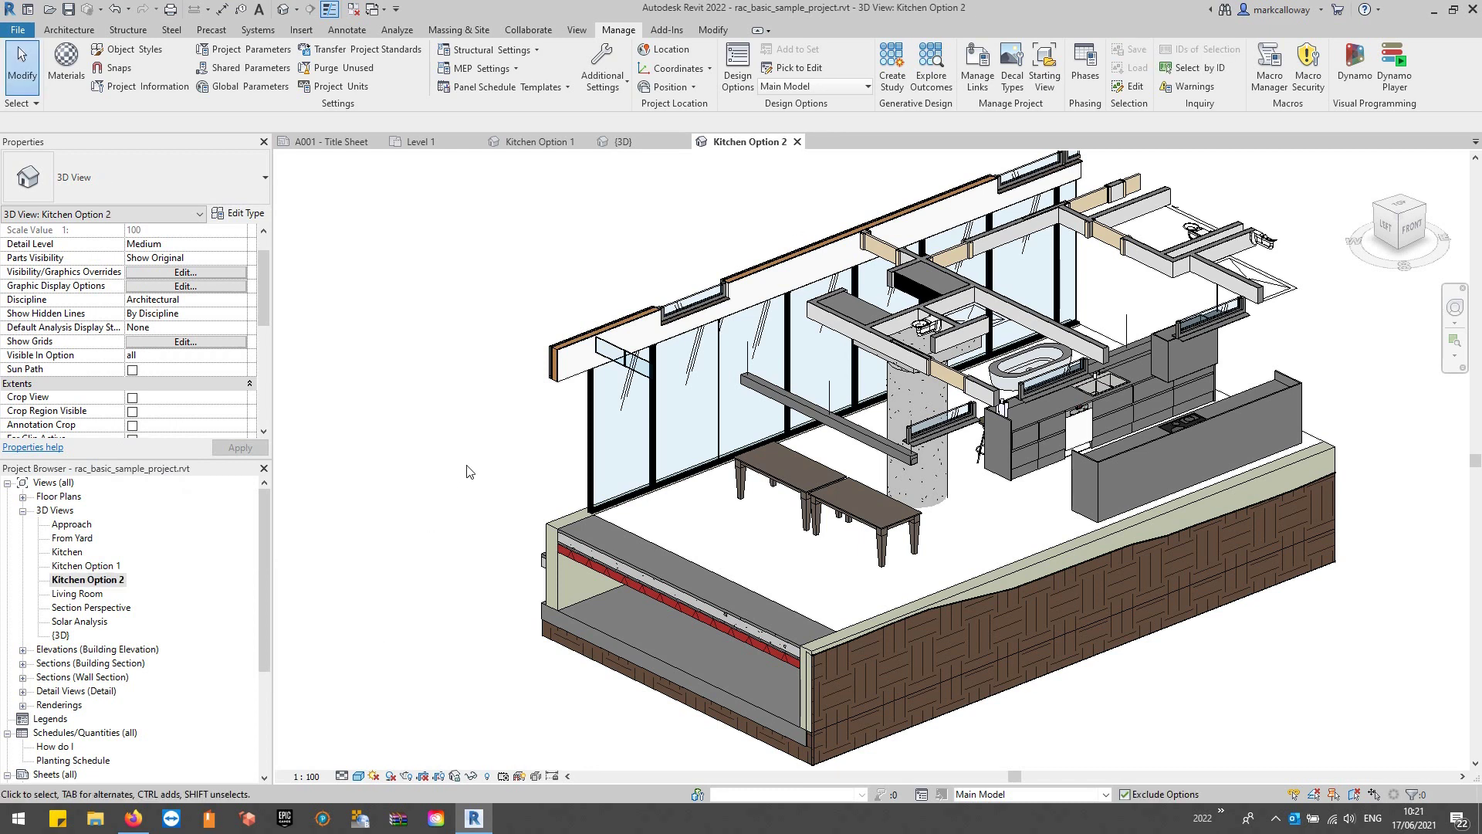
Step: Switch between the two kitchen views, ending back on Kitchen Option 1
double_click(104, 567)
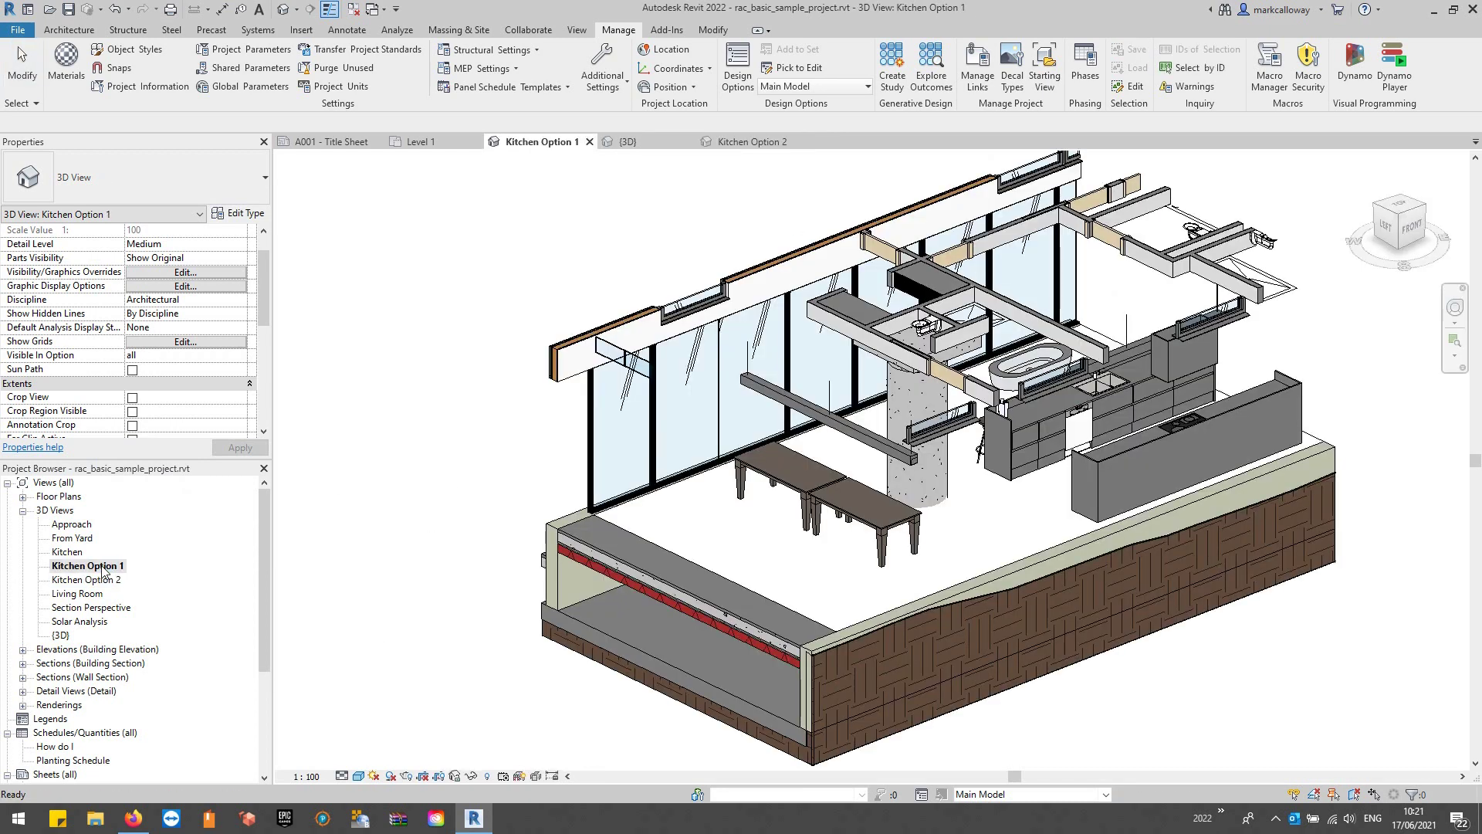
double_click(105, 580)
double_click(106, 567)
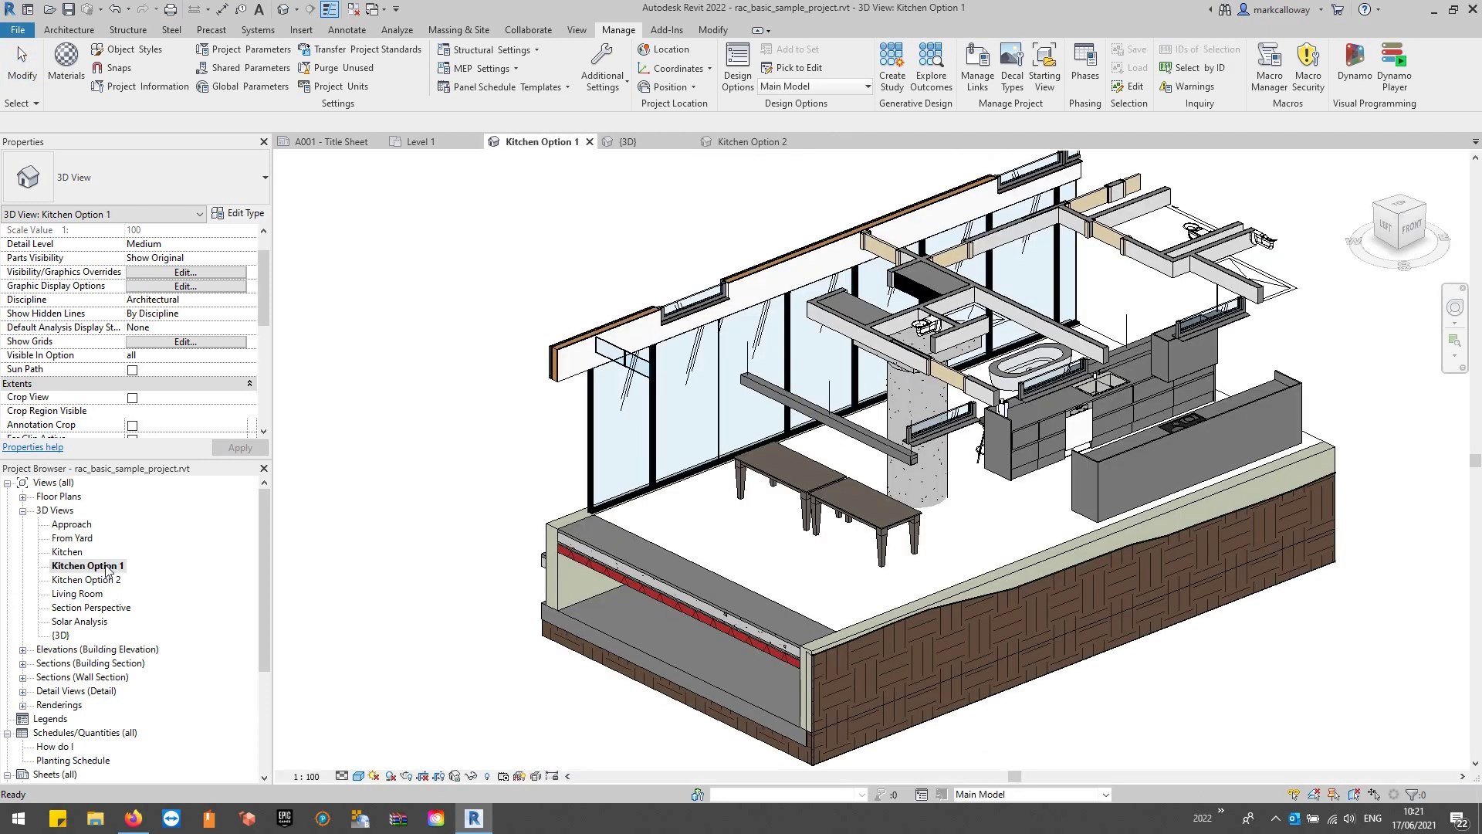
Step: In Kitchen Option 1's Visibility/Graphics, fix the Kitchen design option to Option 1, then open Kitchen Option 2
click(193, 276)
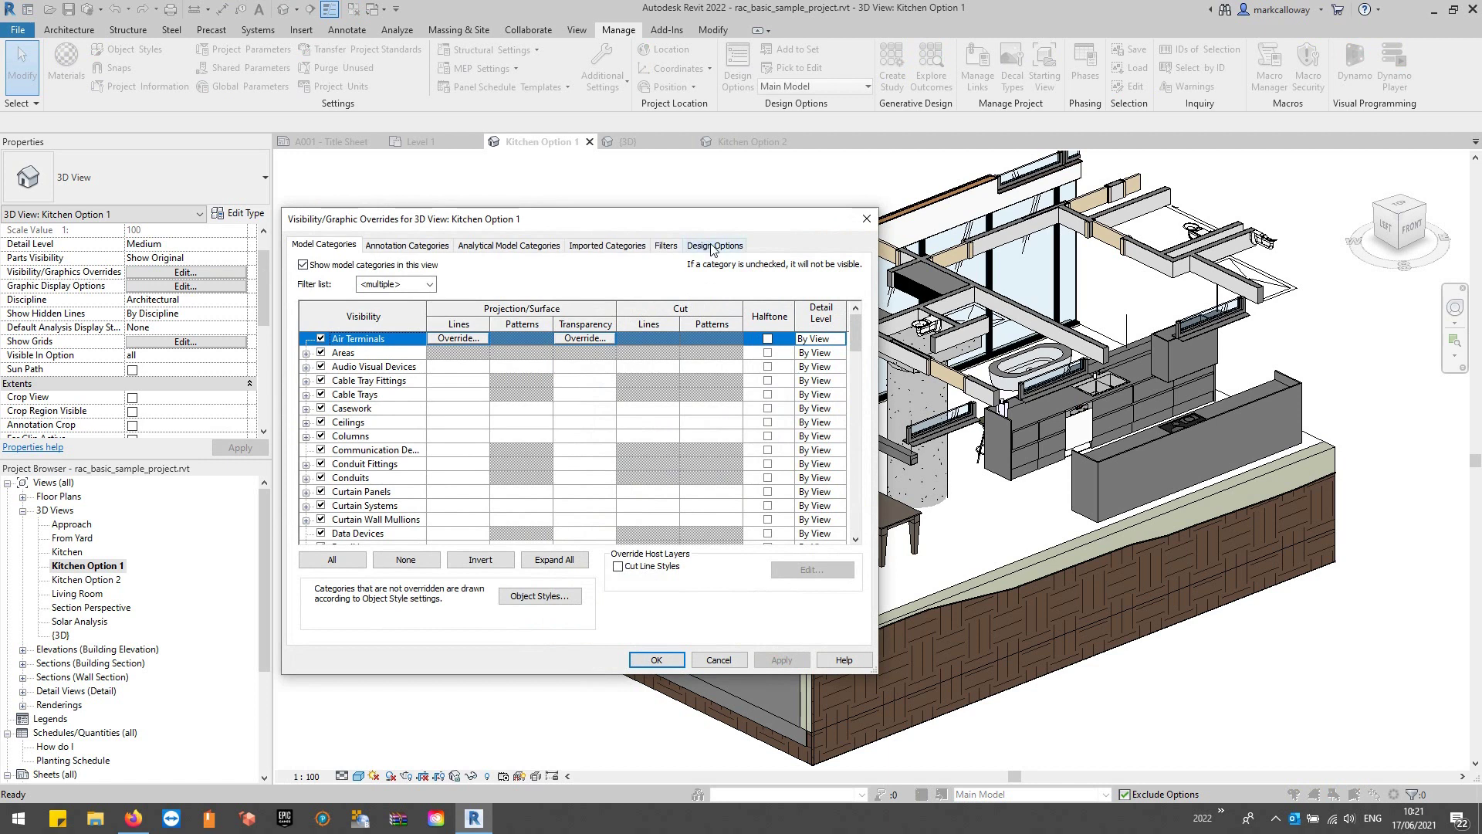
click(705, 244)
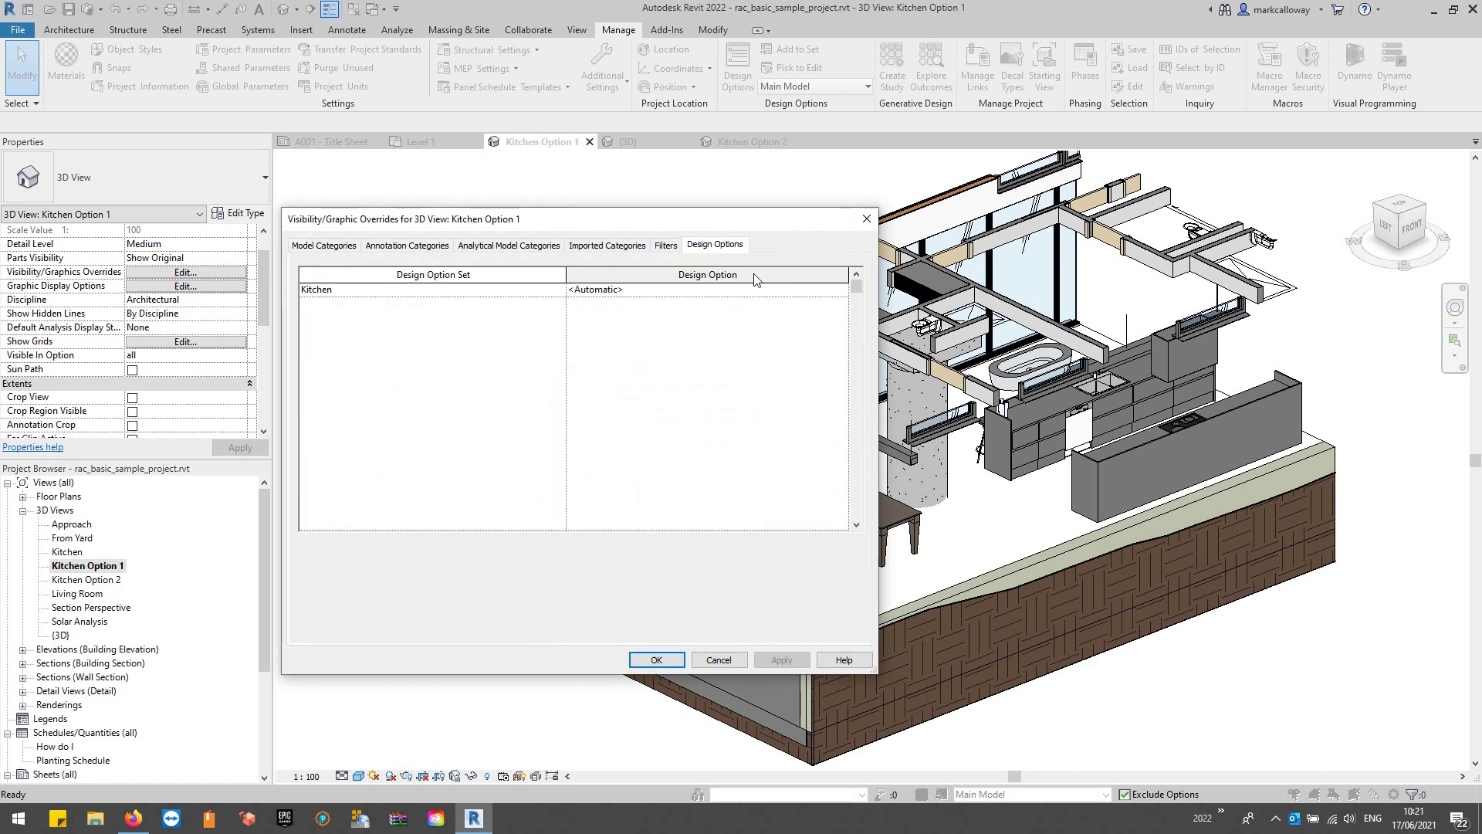
click(415, 293)
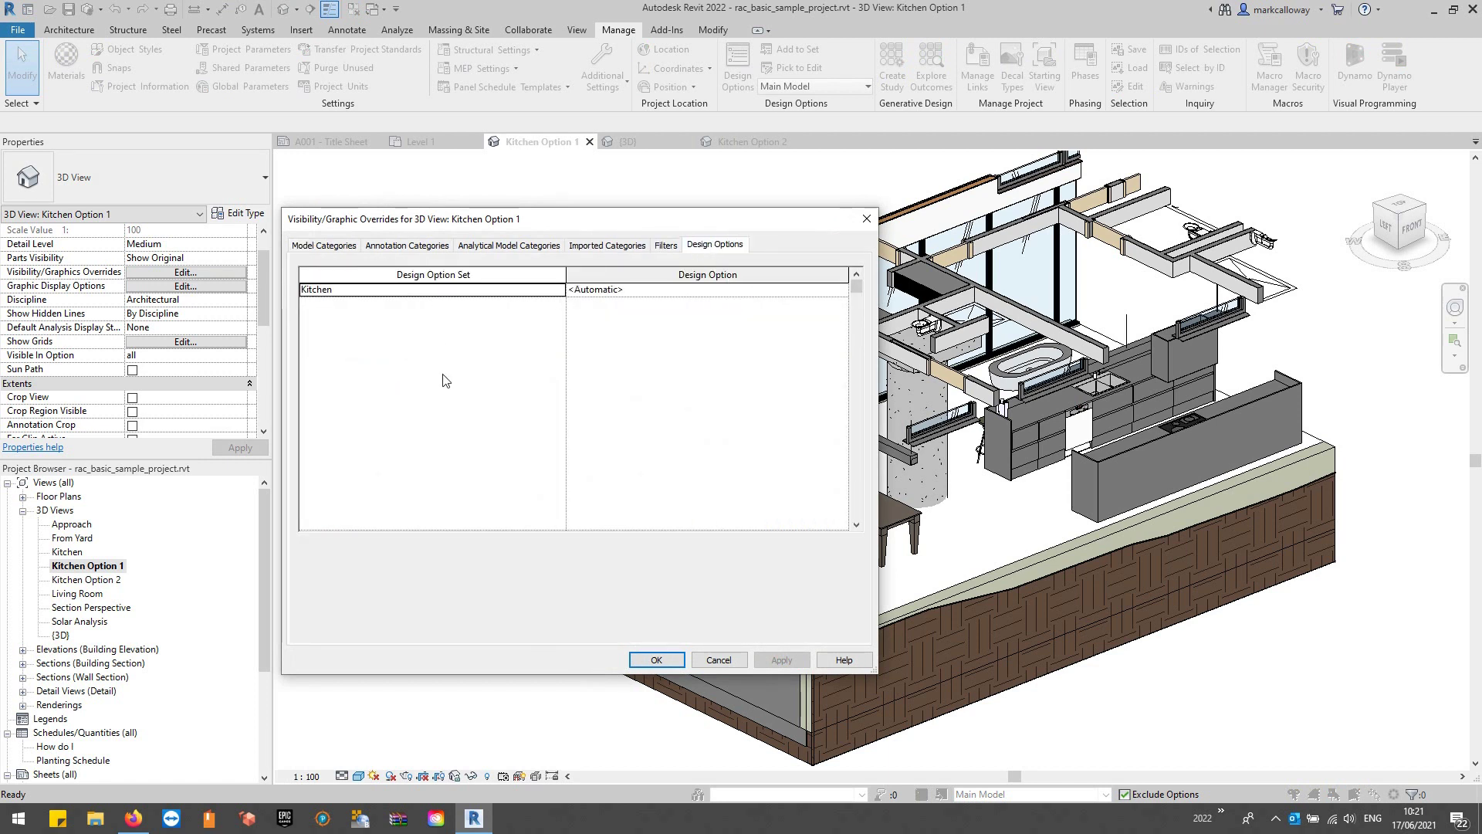
click(816, 291)
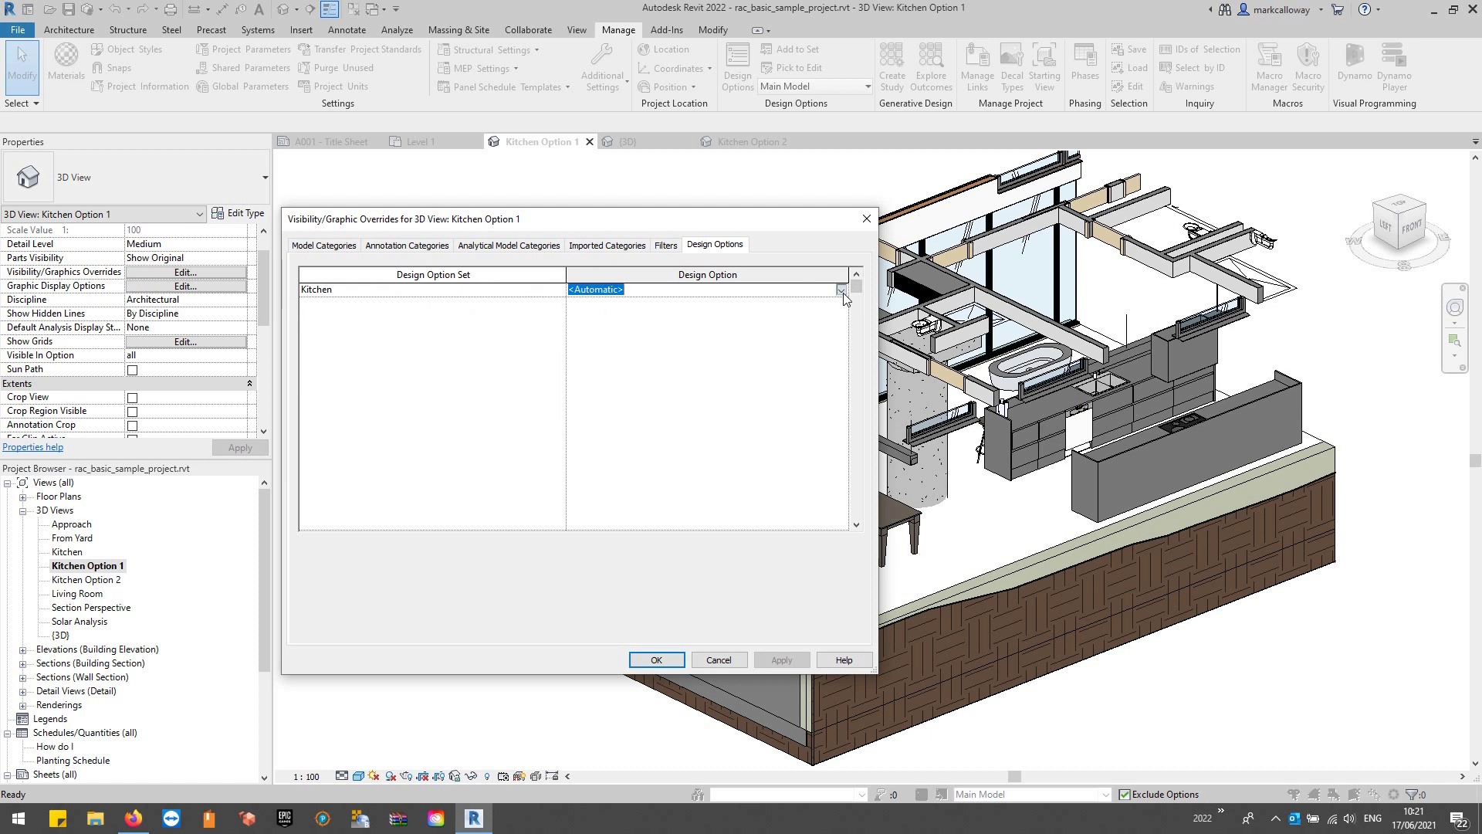
click(841, 290)
click(588, 315)
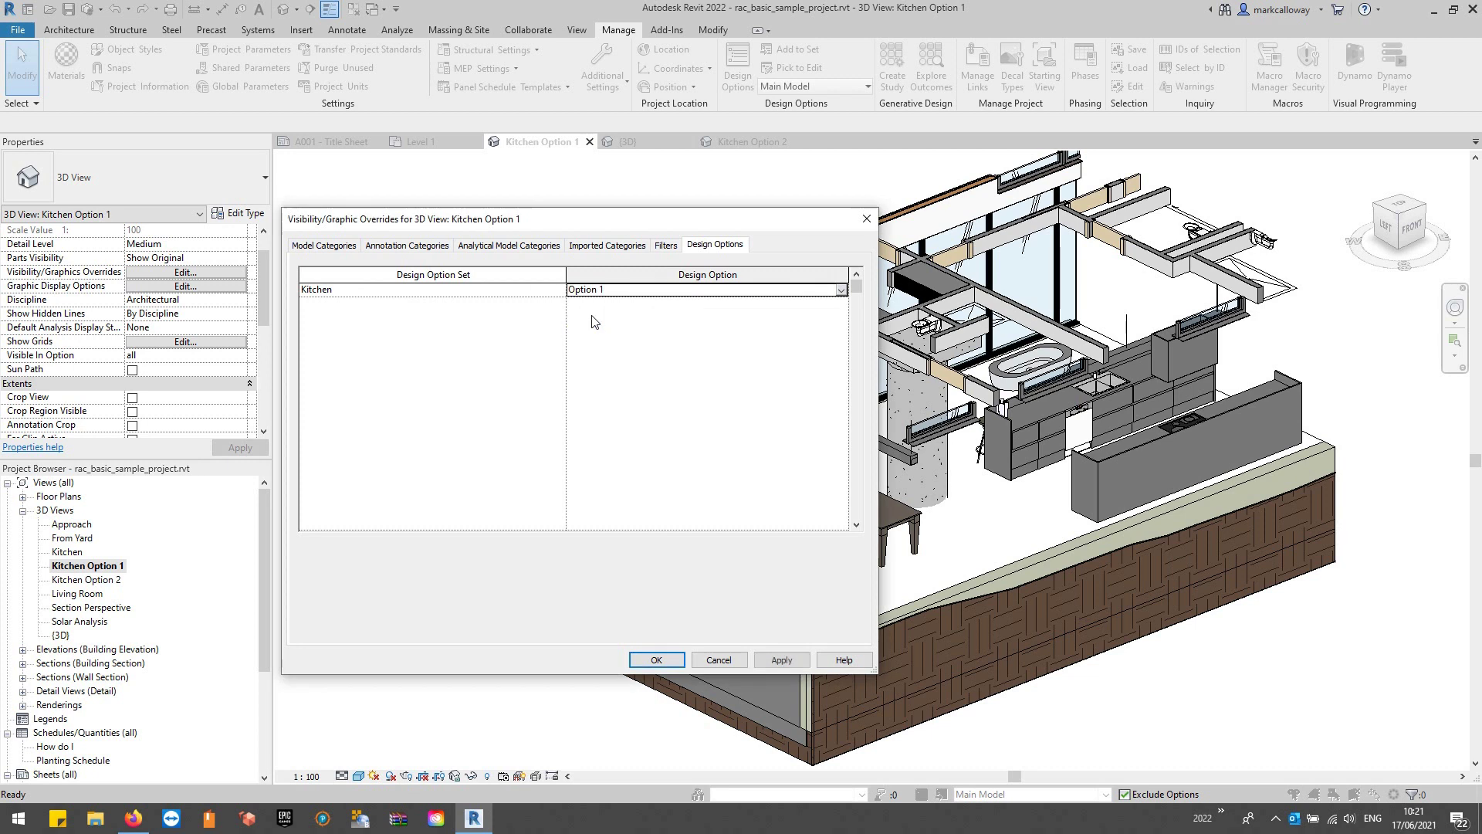
click(653, 659)
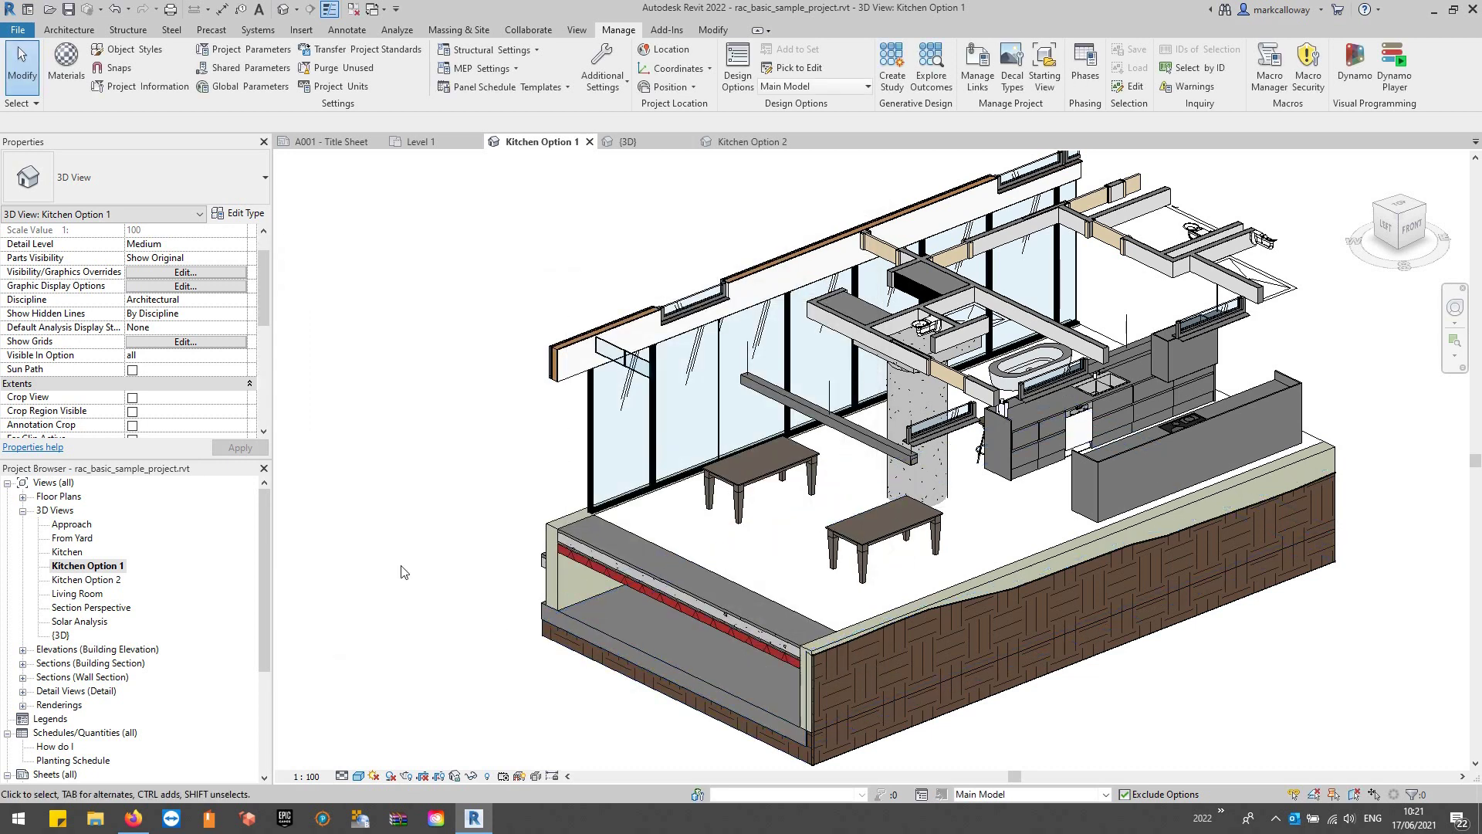
double_click(112, 579)
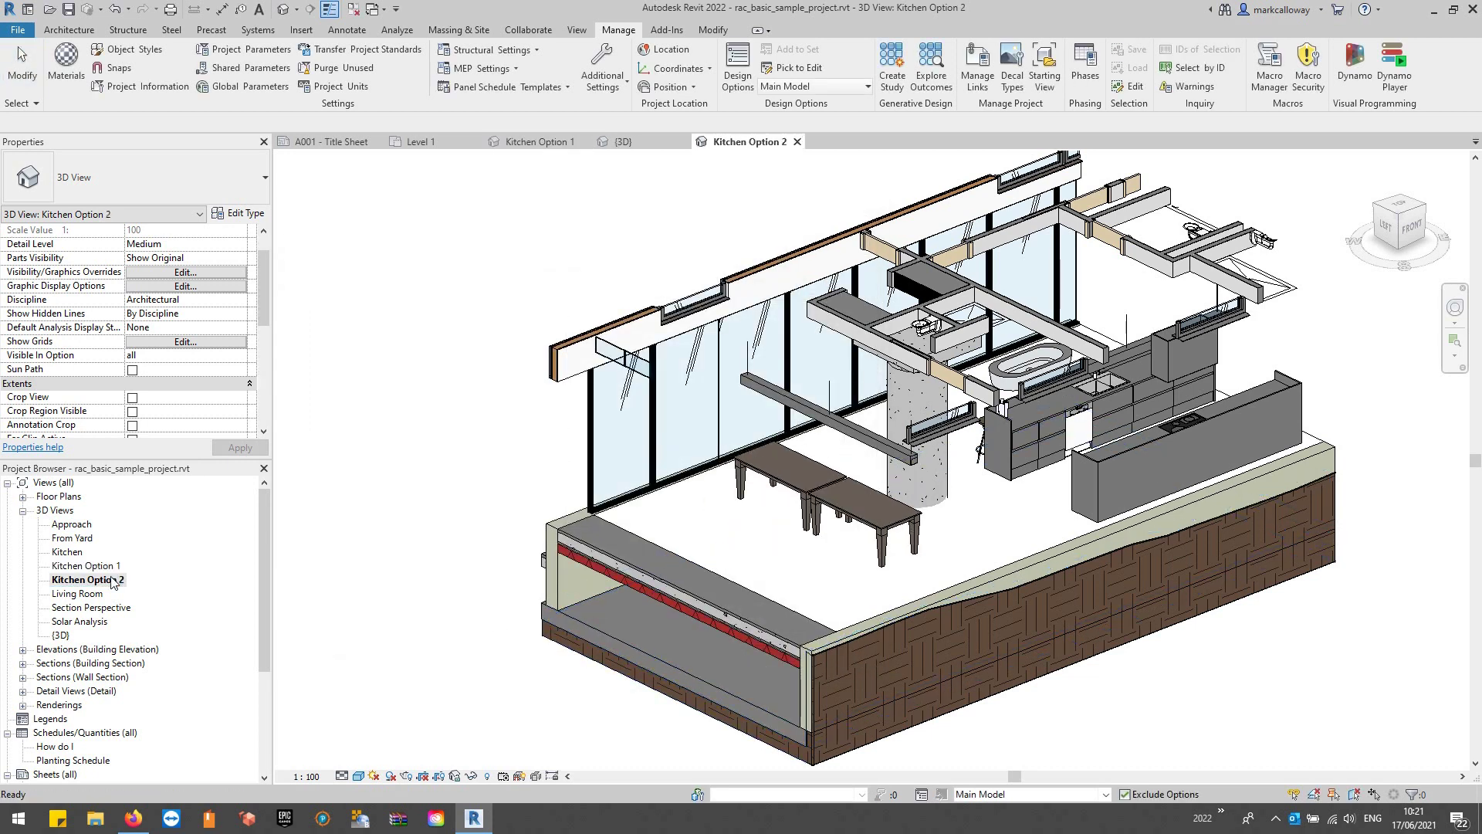
Step: Fix Kitchen Option 2's Kitchen design option to Option 2 <primary>, then compare it with Kitchen Option 1
click(192, 275)
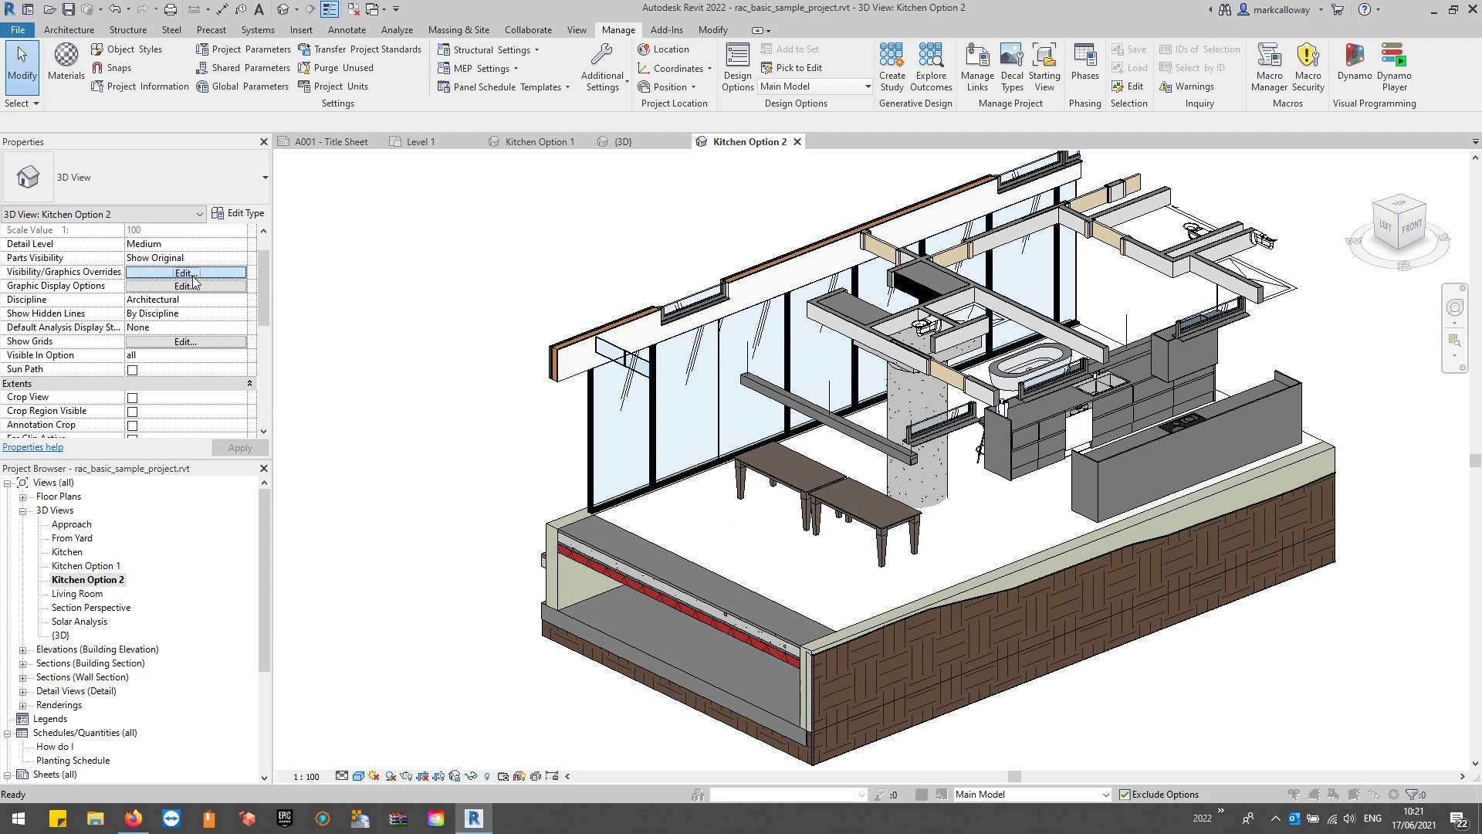
click(715, 245)
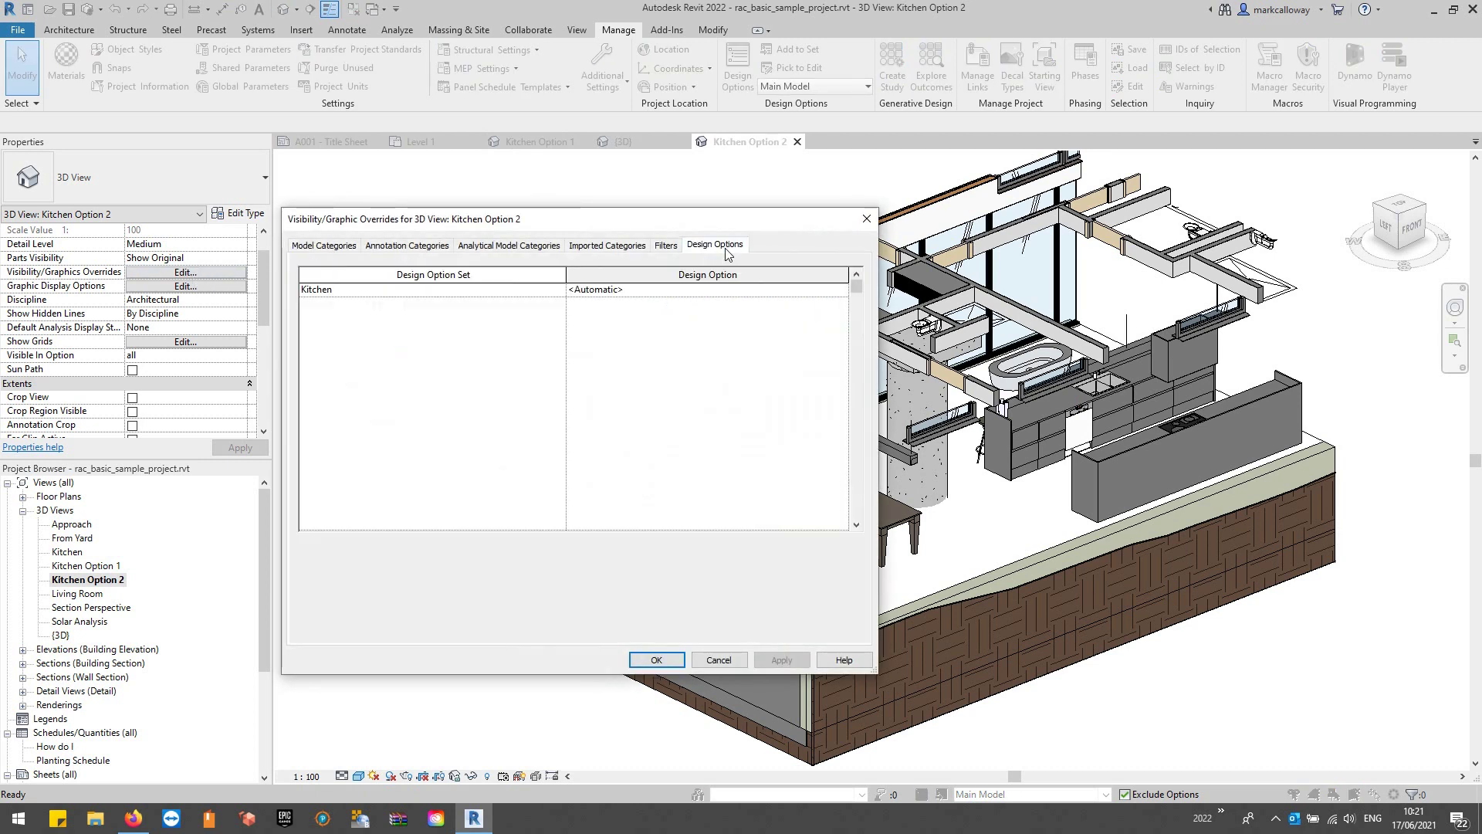
click(831, 292)
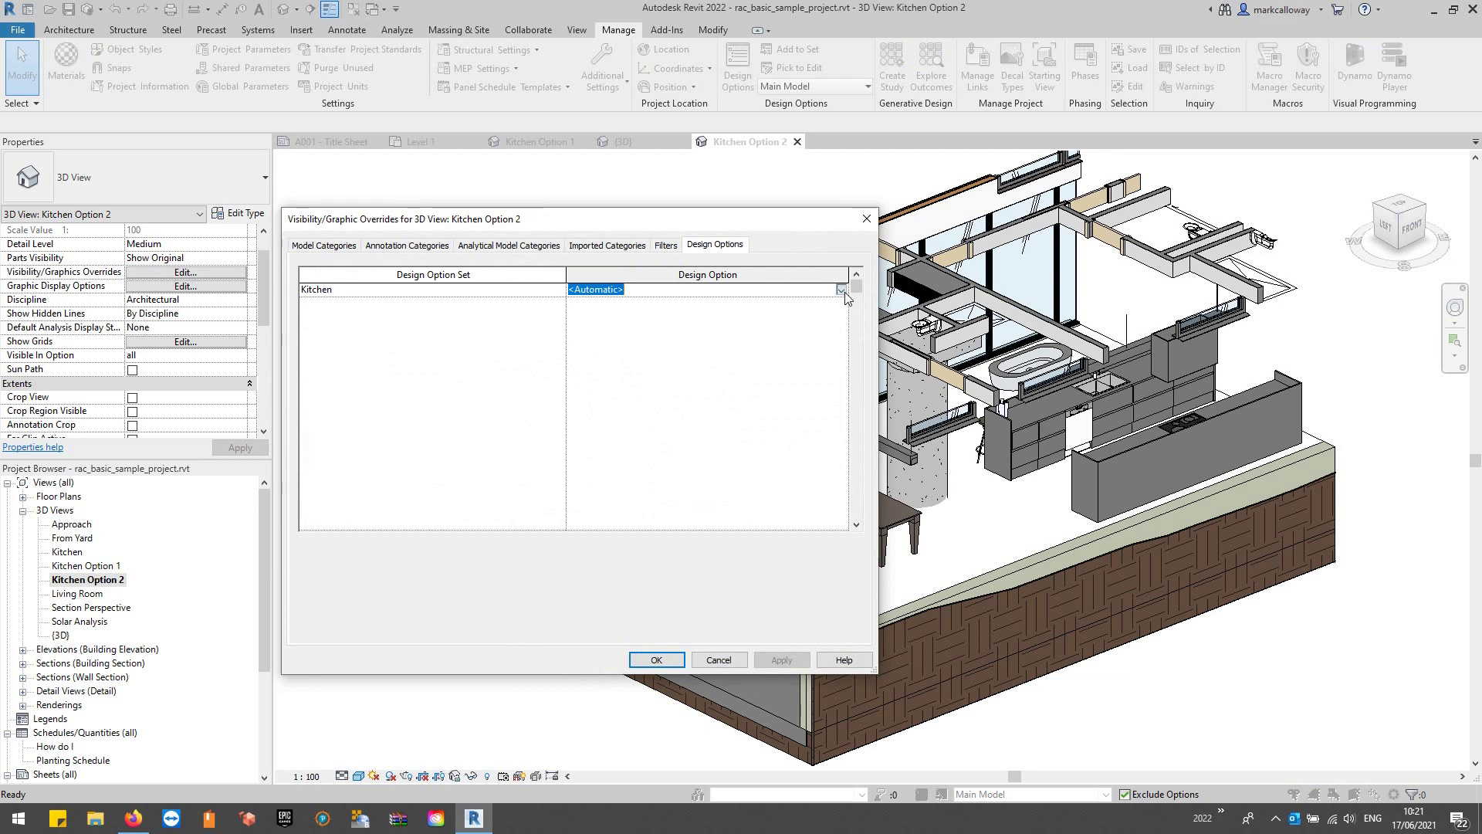
click(840, 290)
click(614, 332)
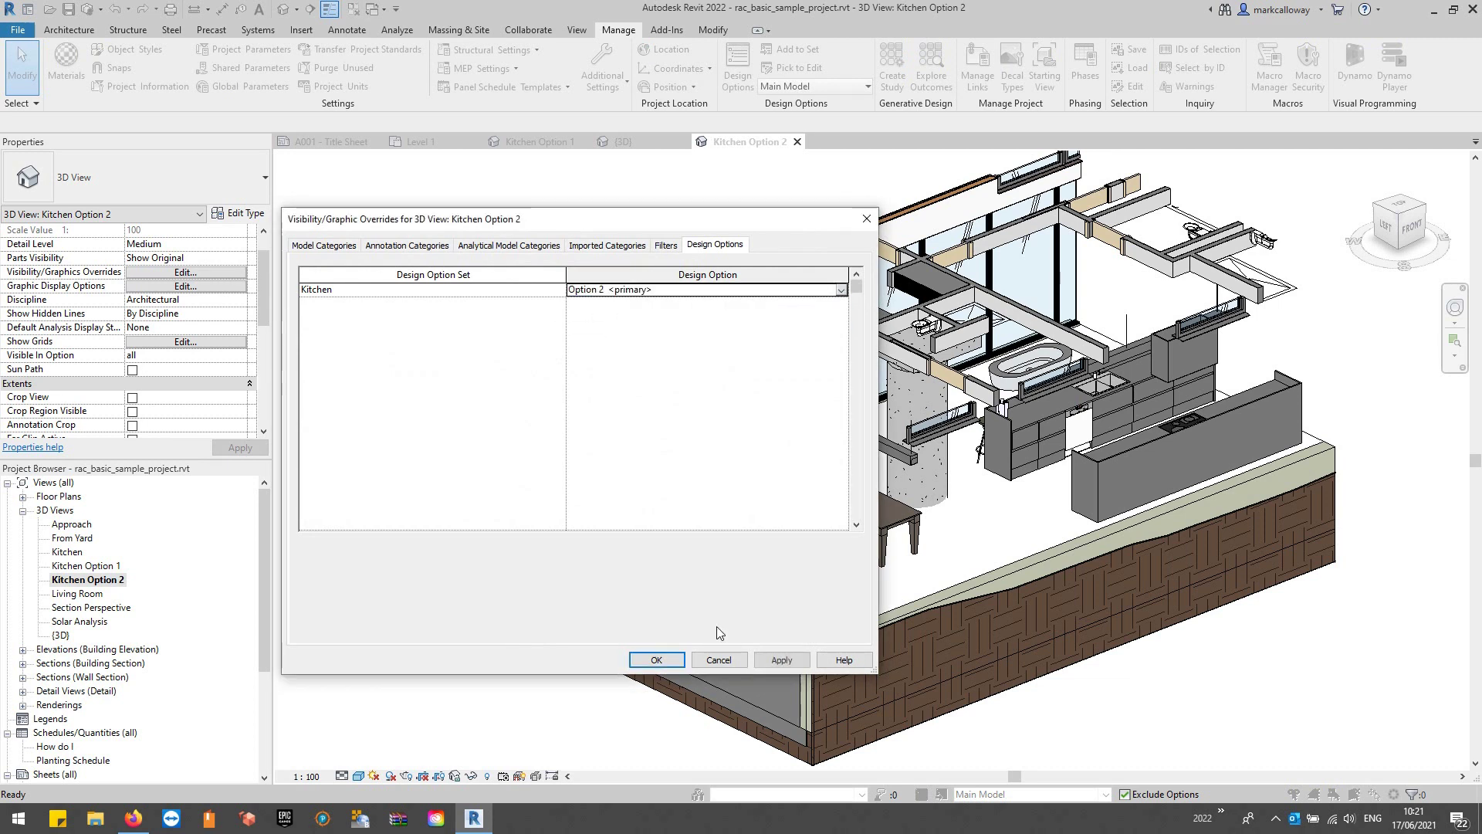
click(667, 659)
double_click(81, 567)
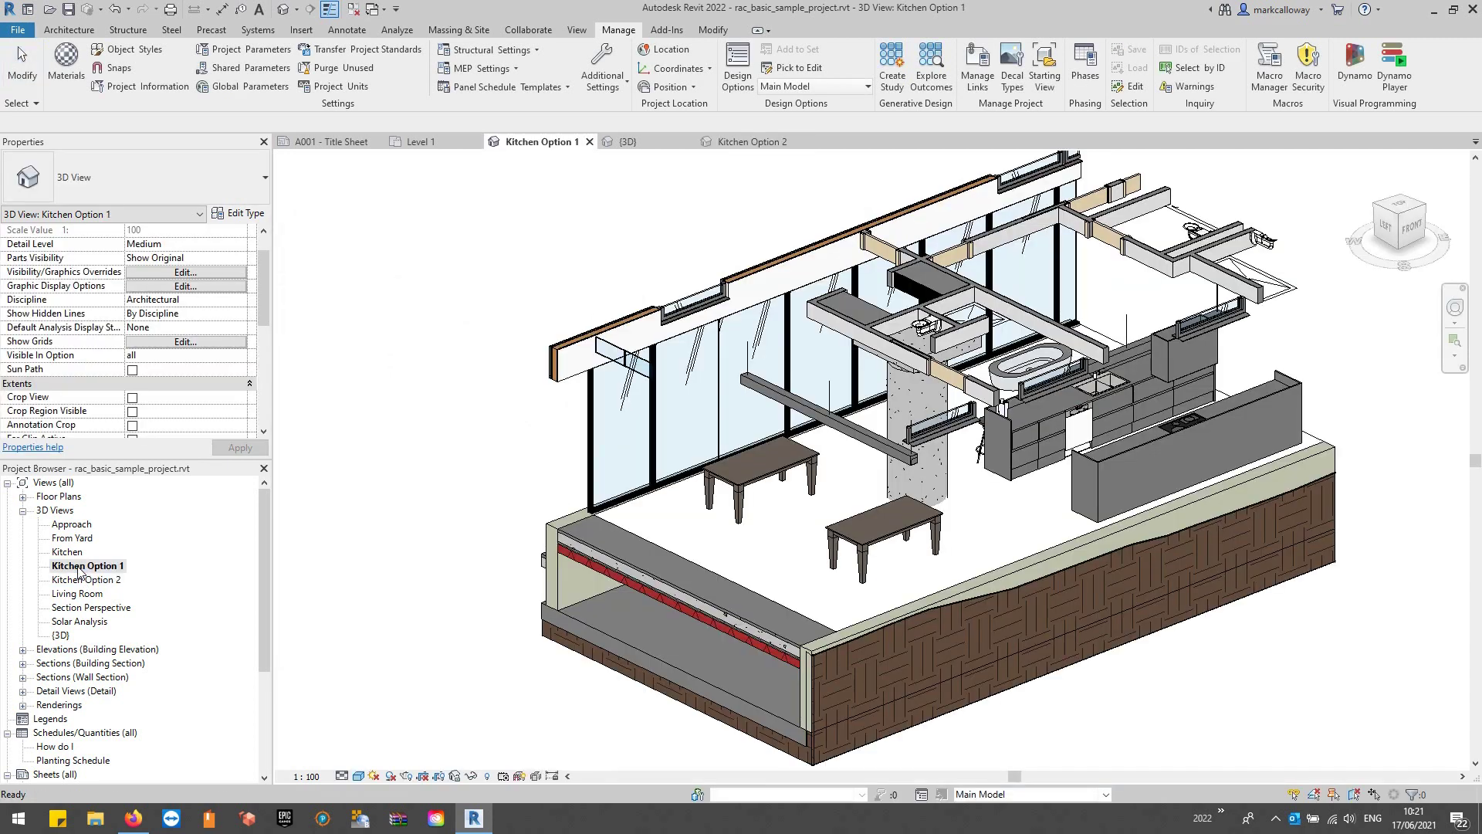
double_click(80, 580)
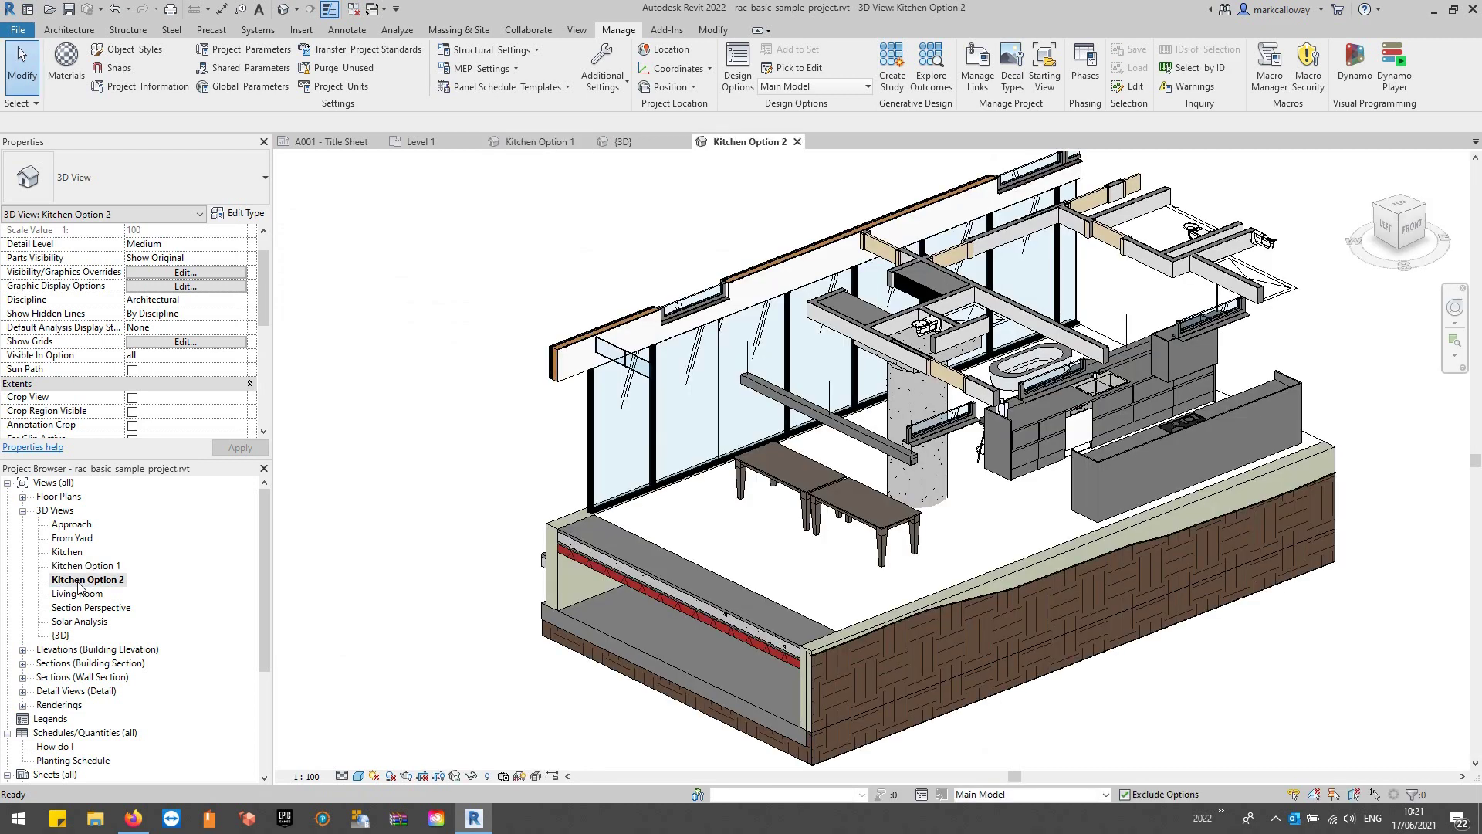
Step: Add a new sheet A002 from the Sheets list with titleblock set to None
scroll(216, 695, down, 2)
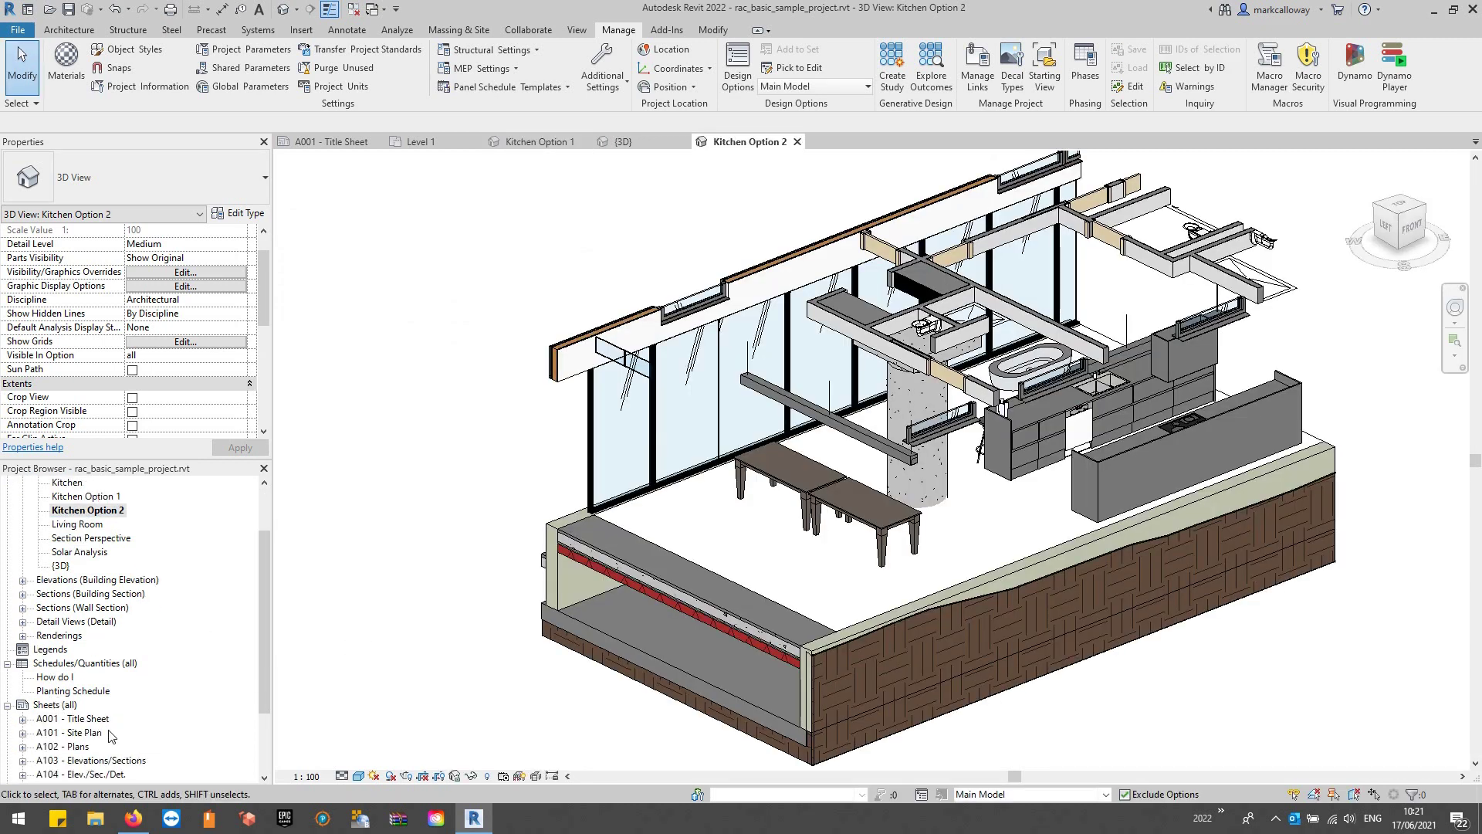
right_click(68, 708)
click(116, 587)
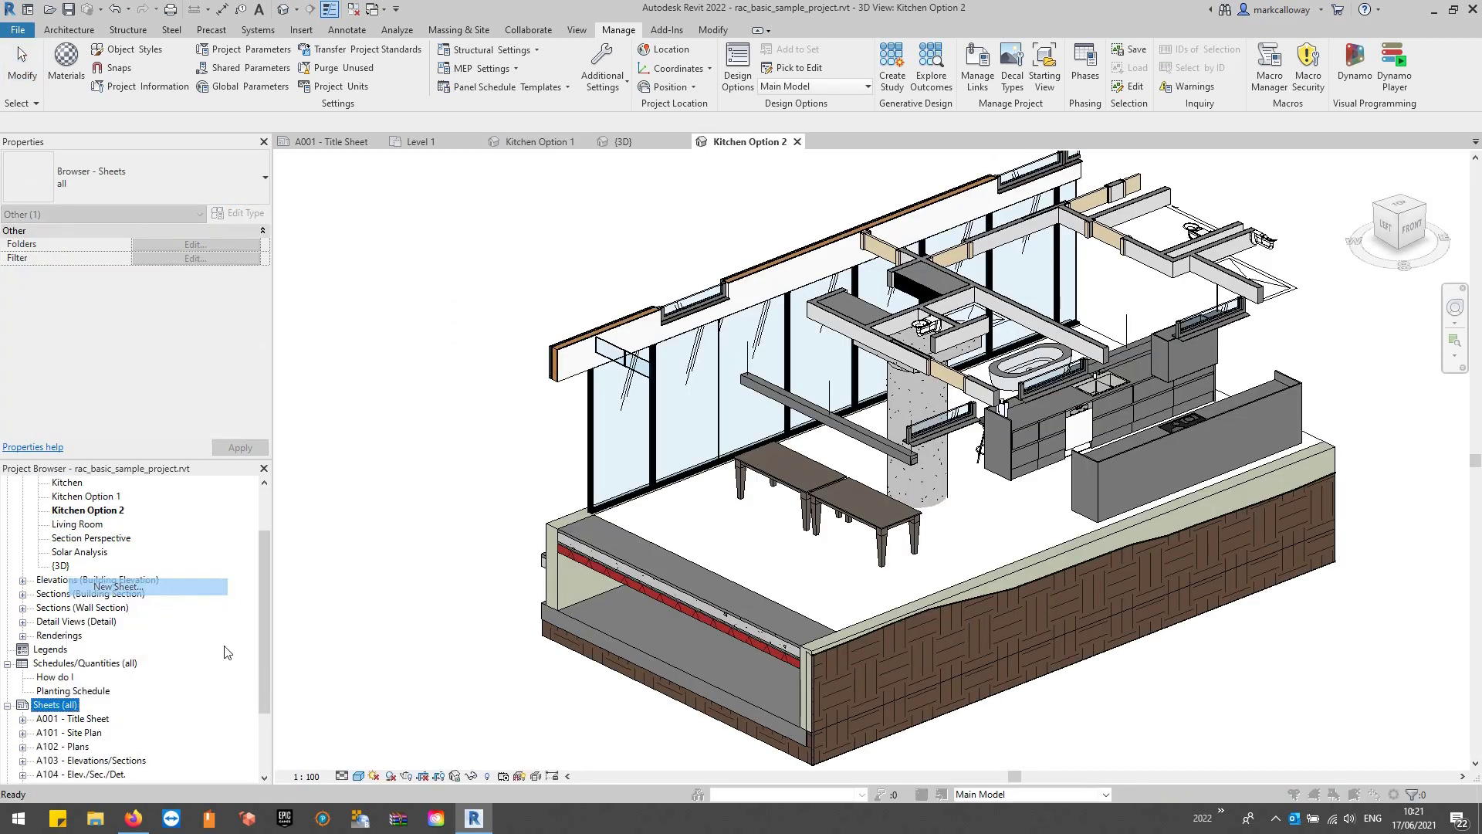
click(606, 269)
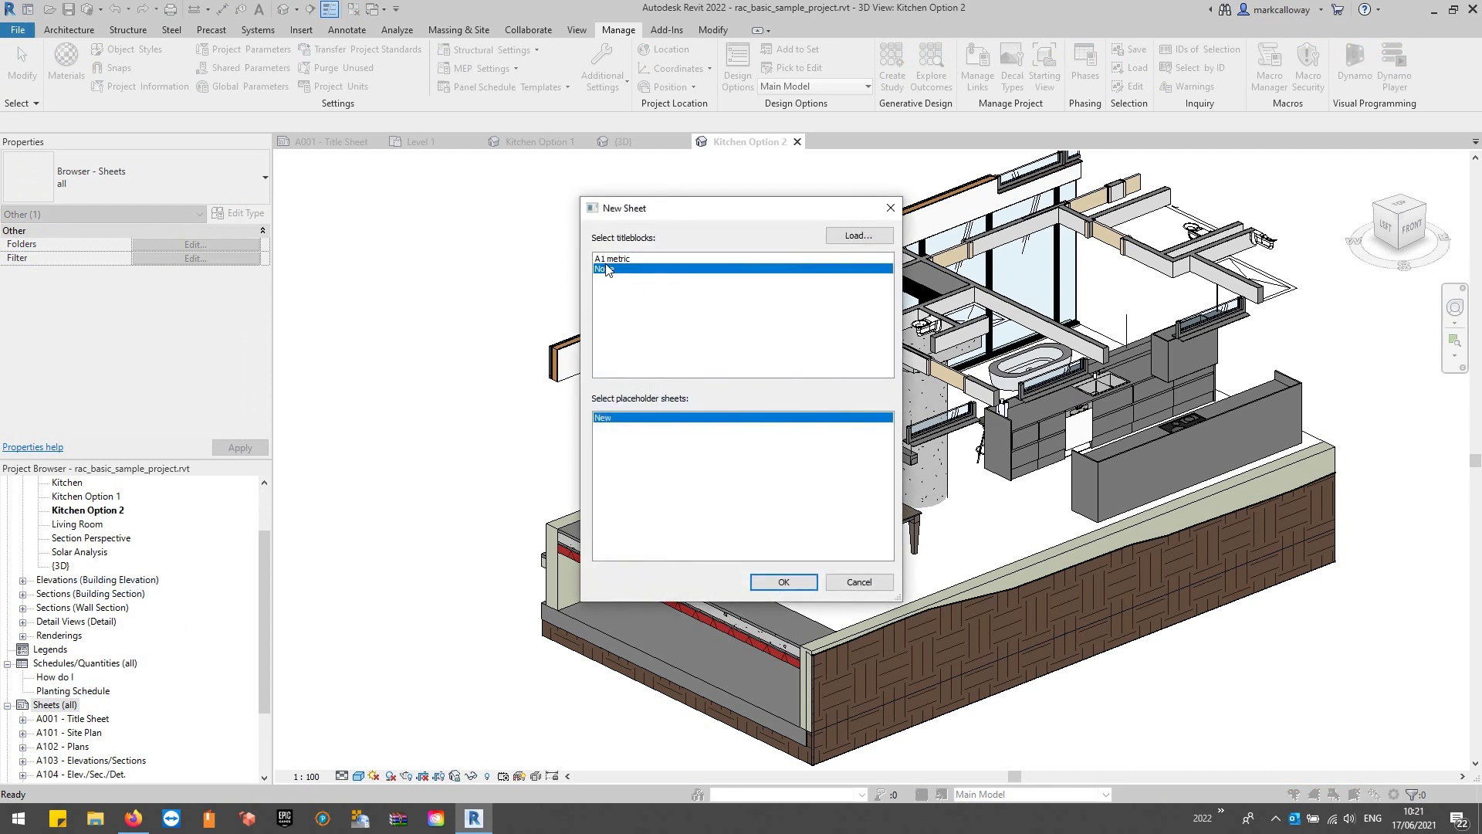
click(807, 585)
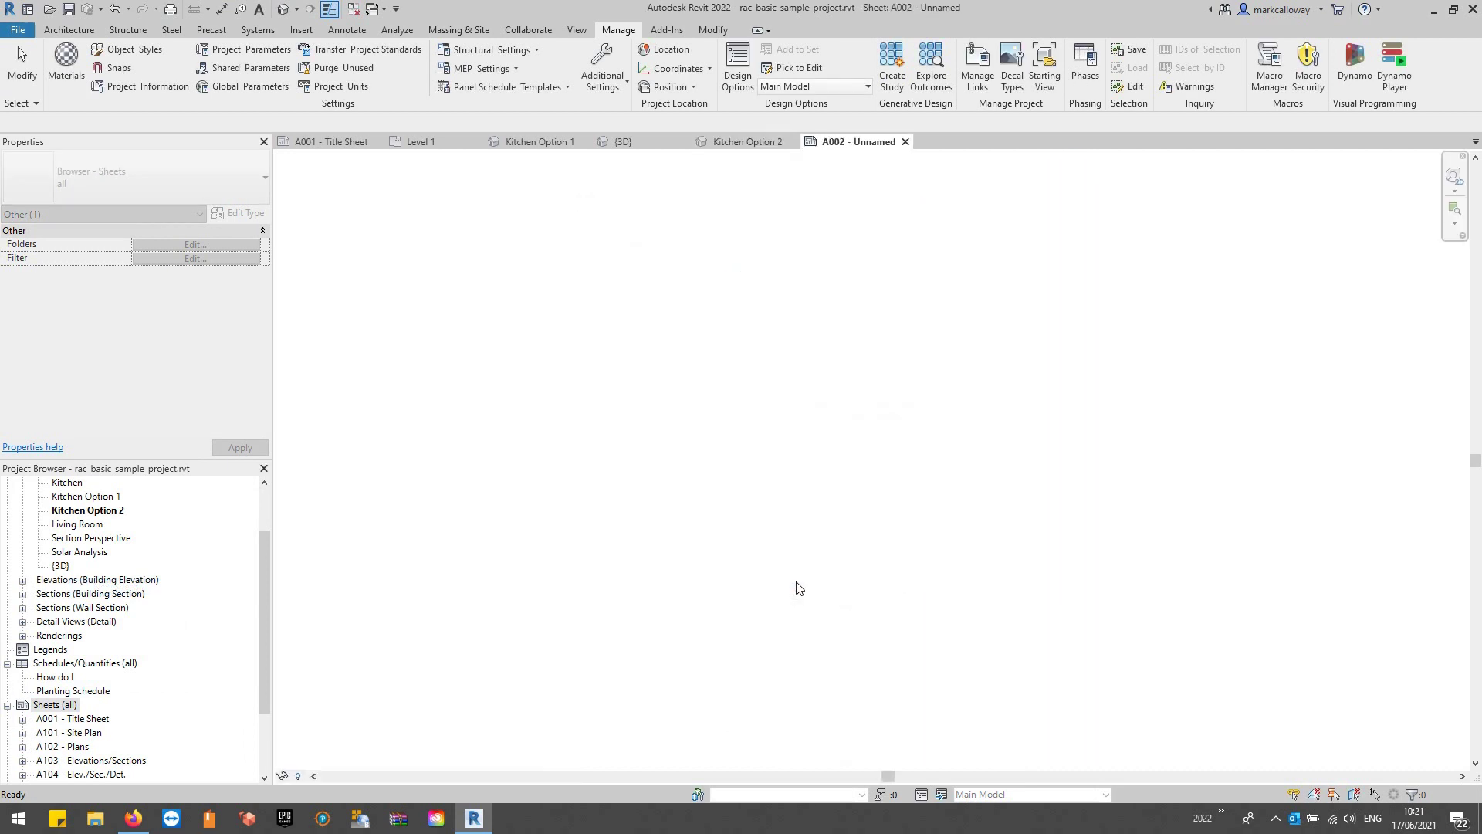
scroll(44, 617, up, 3)
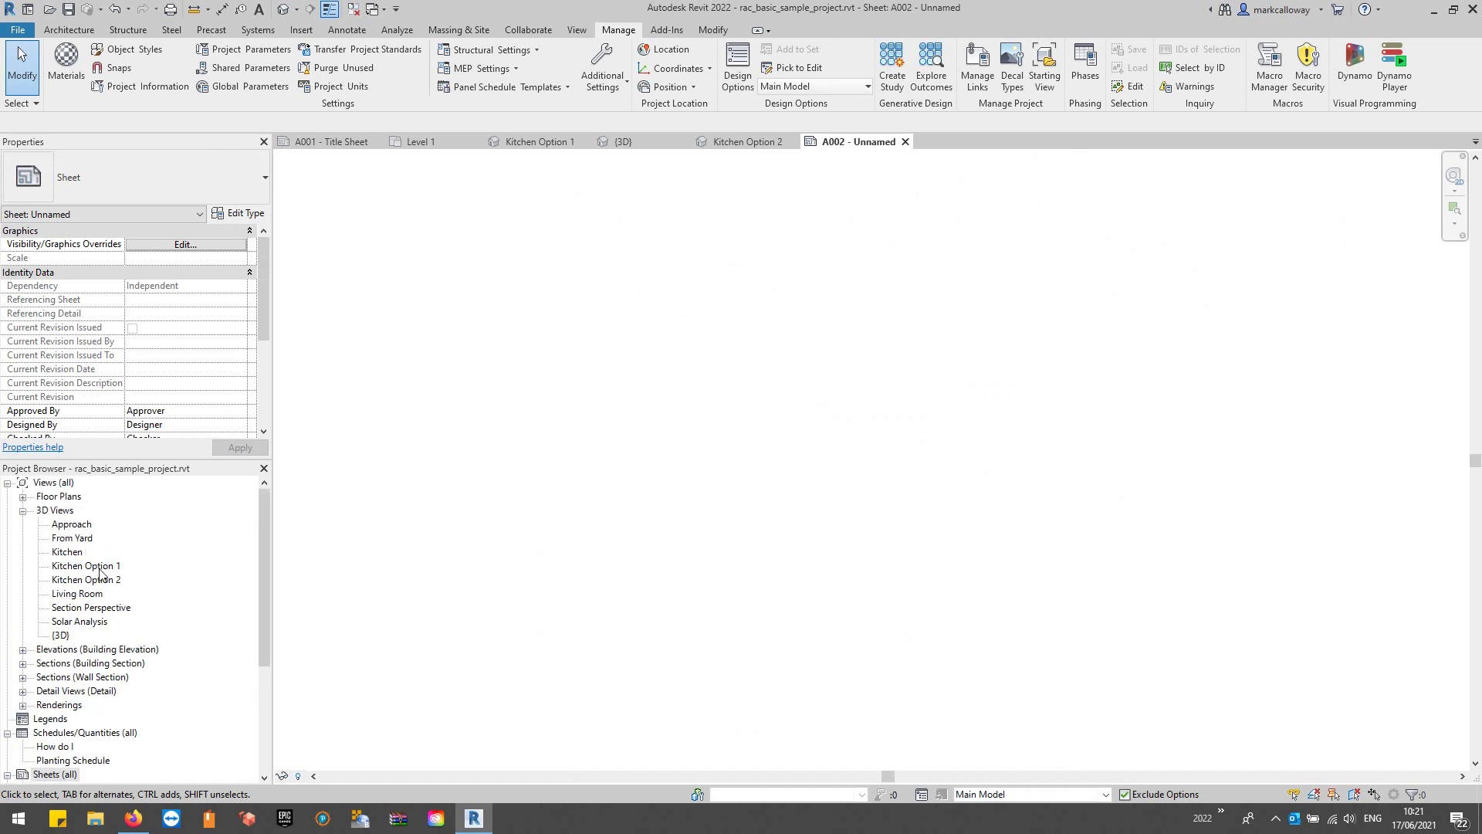
Step: Place the Kitchen Option 1 viewport on sheet A002
click(83, 567)
drag(756, 420, 595, 433)
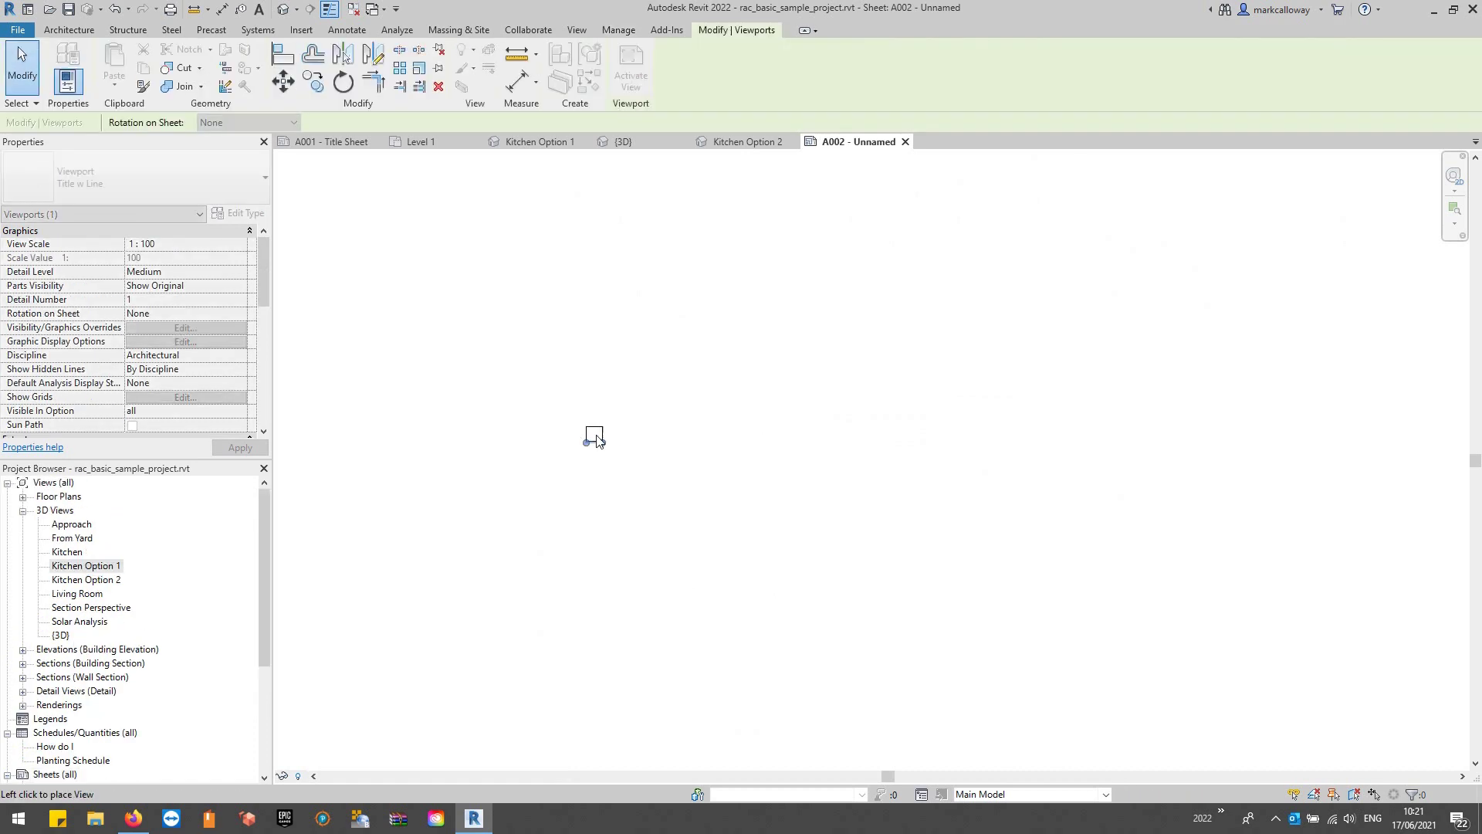
click(610, 432)
scroll(629, 472, up, 2)
click(662, 659)
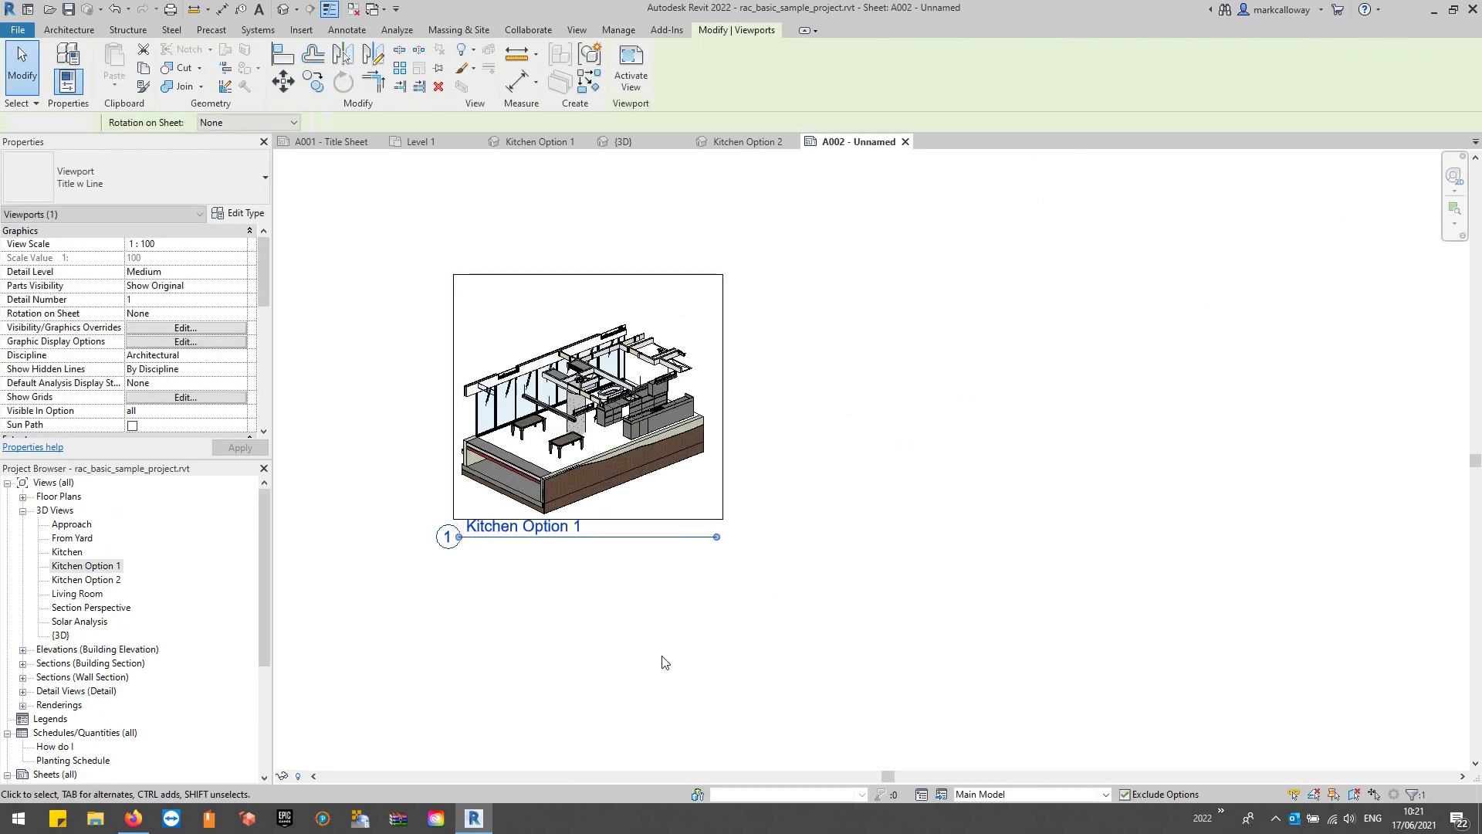
Step: Place the Kitchen Option 2 viewport to the right of Kitchen Option 1
click(103, 581)
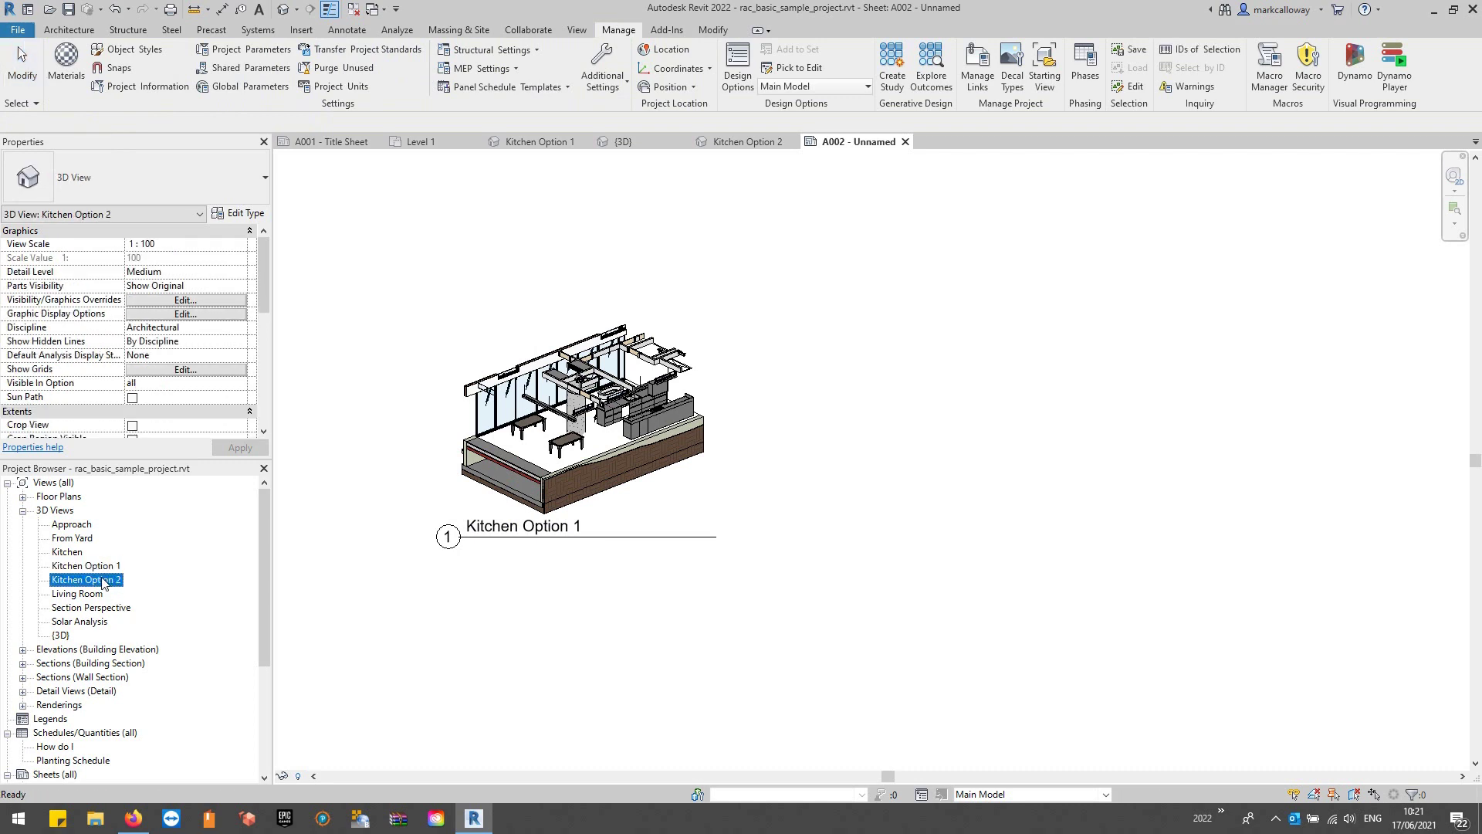
drag(1004, 384, 1000, 390)
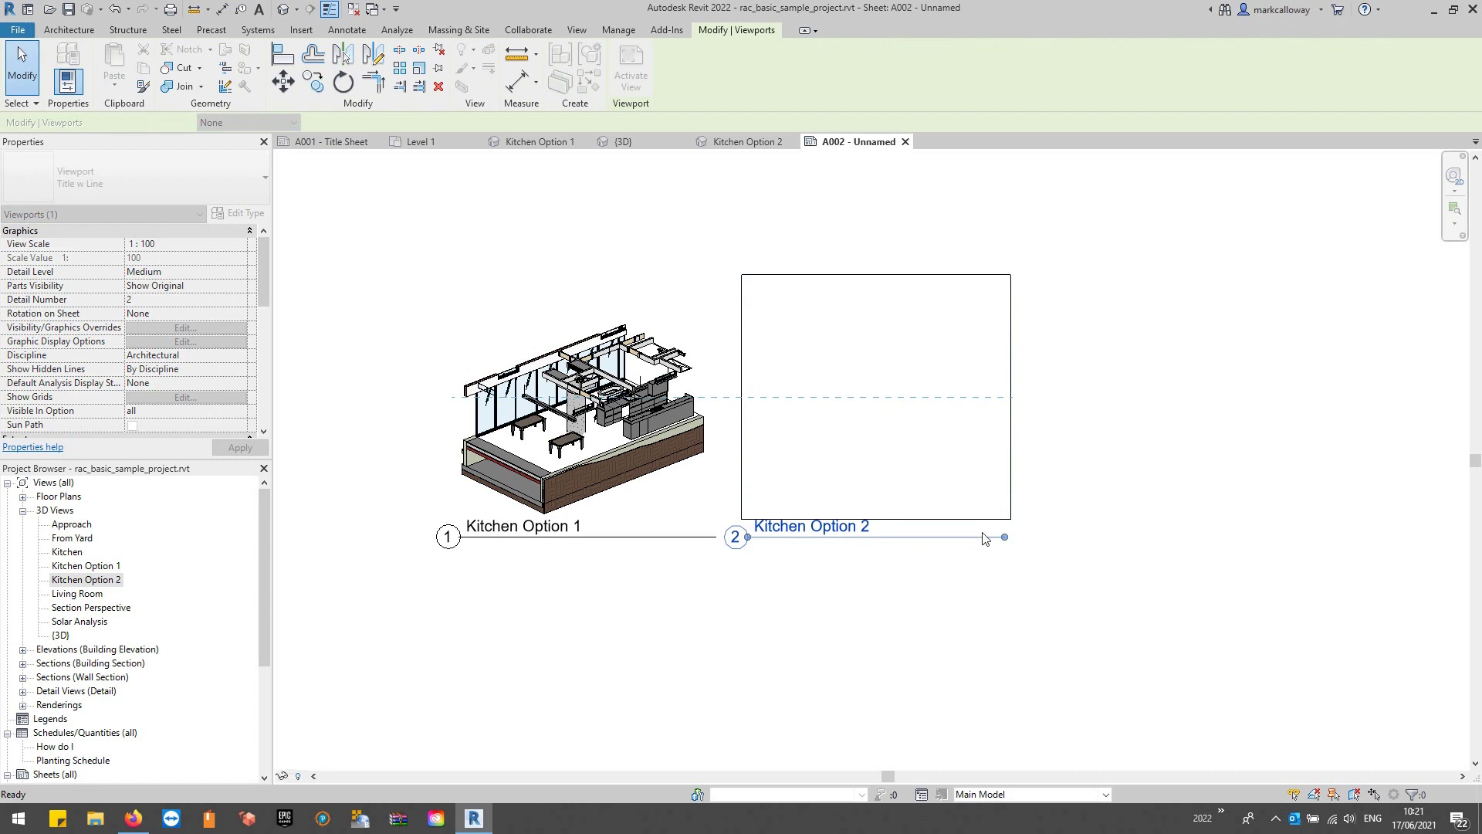
click(984, 538)
key(Escape)
scroll(764, 502, up, 3)
middle_drag(689, 682, 743, 711)
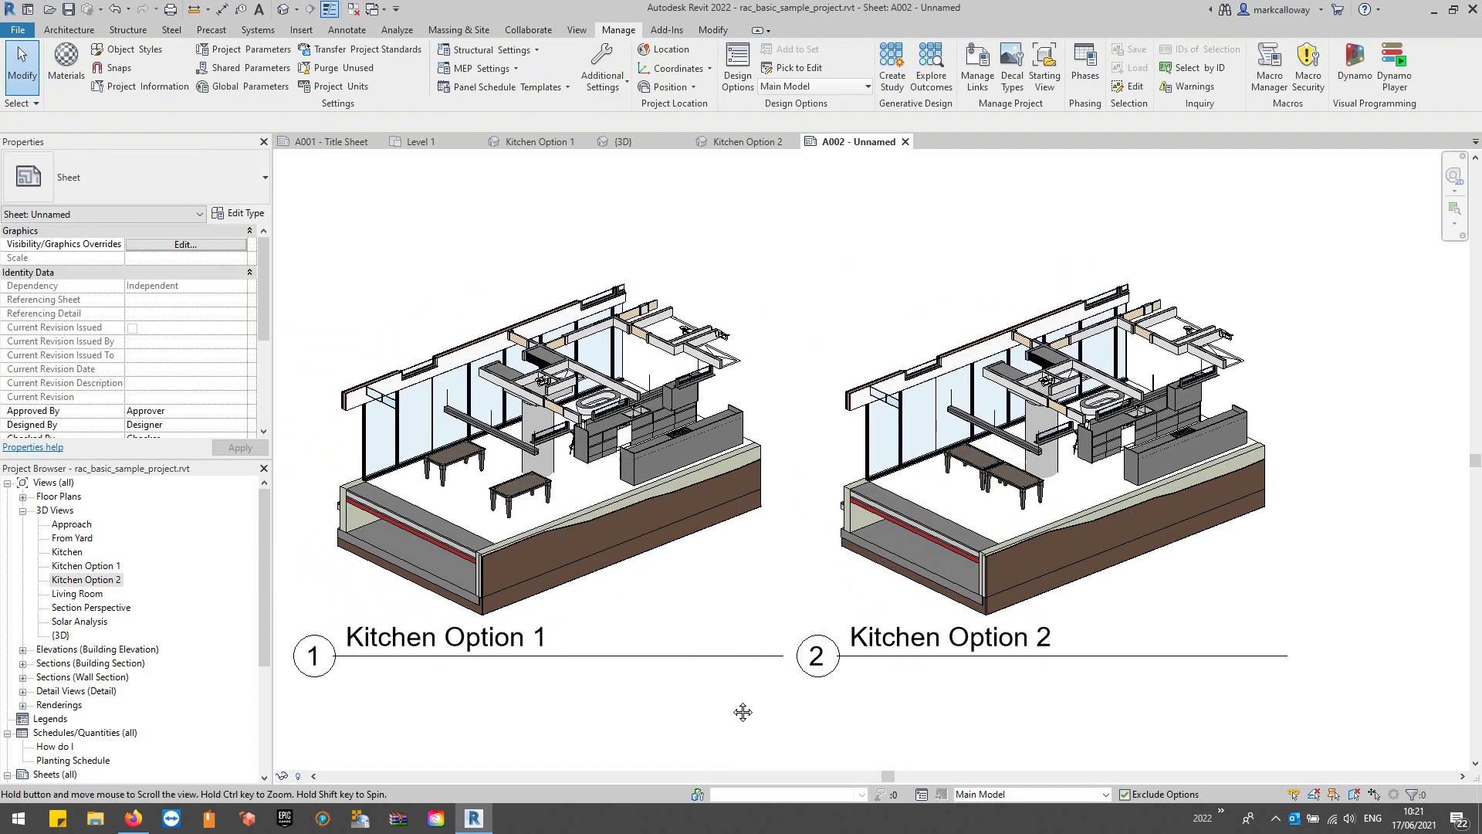